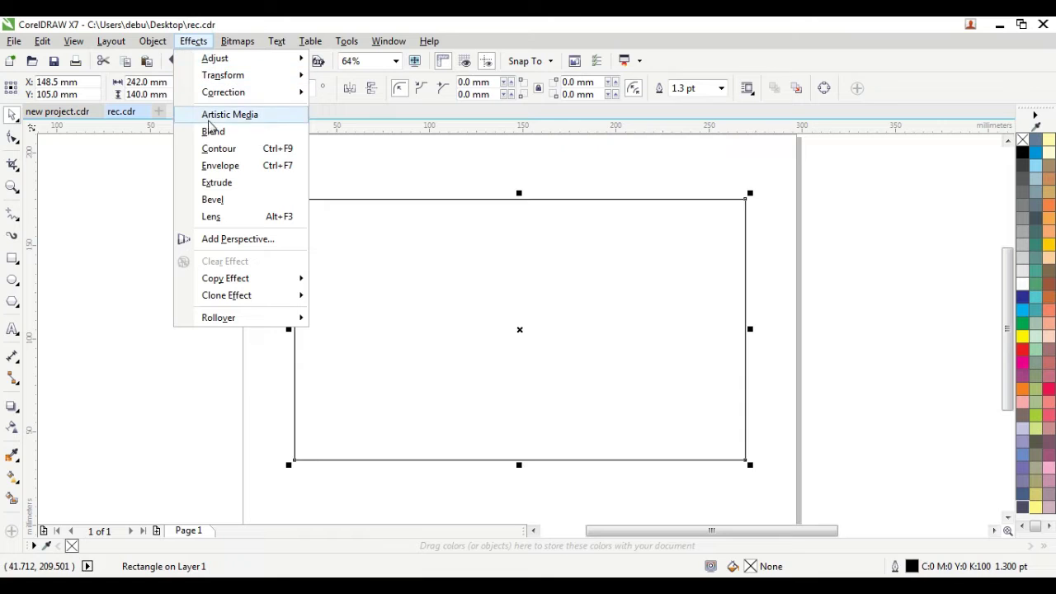
- Apply a one-step inside contour with a 10 mm offset to the rectangle
{"action": "left_click", "coordinate": [213, 148]}
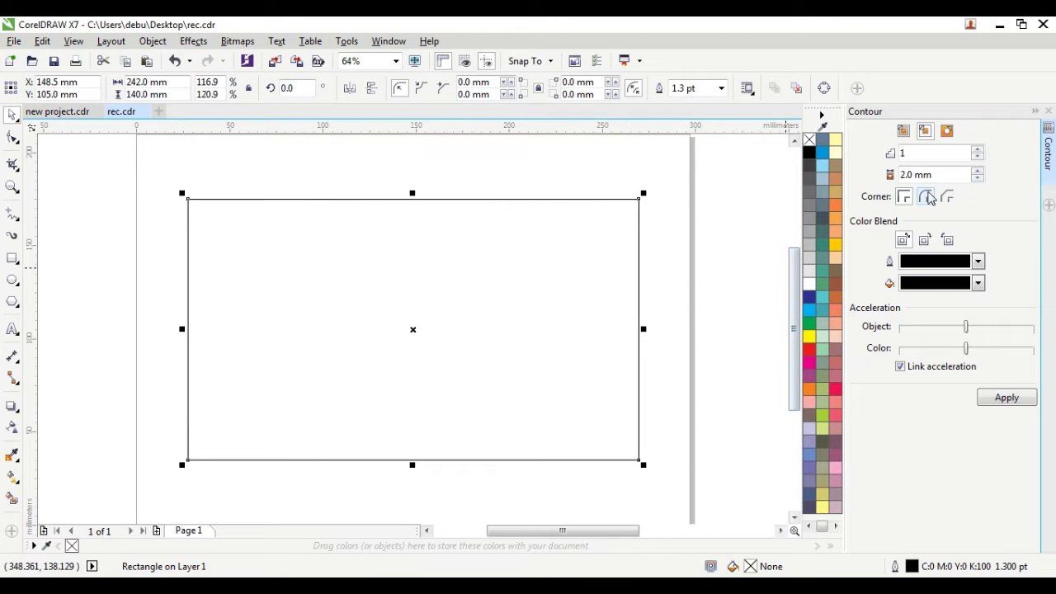
{"action": "double_click", "coordinate": [935, 174]}
{"action": "type", "text": "10"}
{"action": "left_click", "coordinate": [1009, 403]}
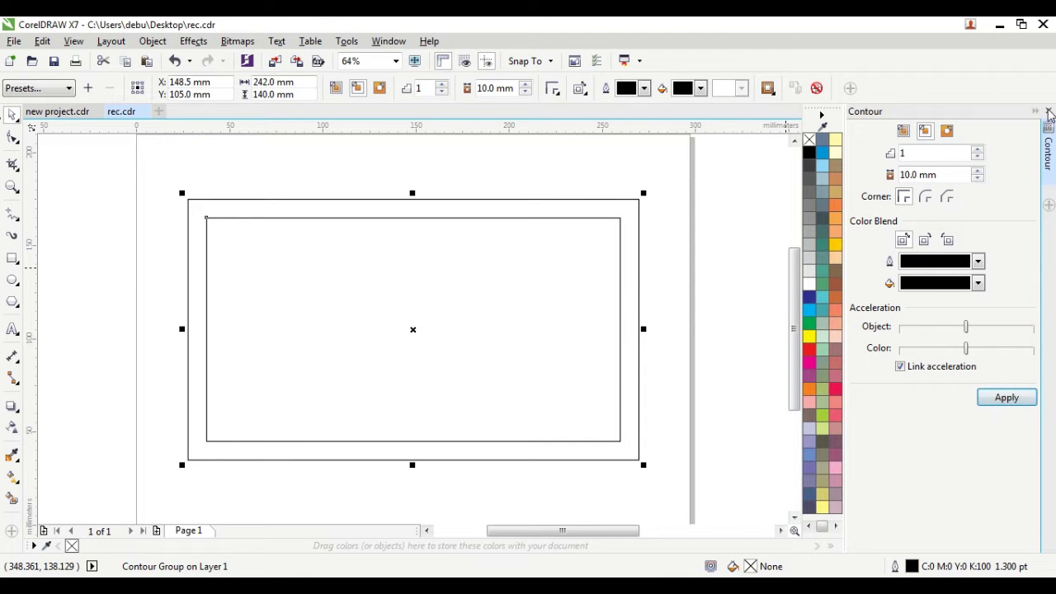
{"action": "left_click", "coordinate": [1048, 110]}
- Break the contour group apart into two separate rectangles
{"action": "right_click", "coordinate": [627, 200]}
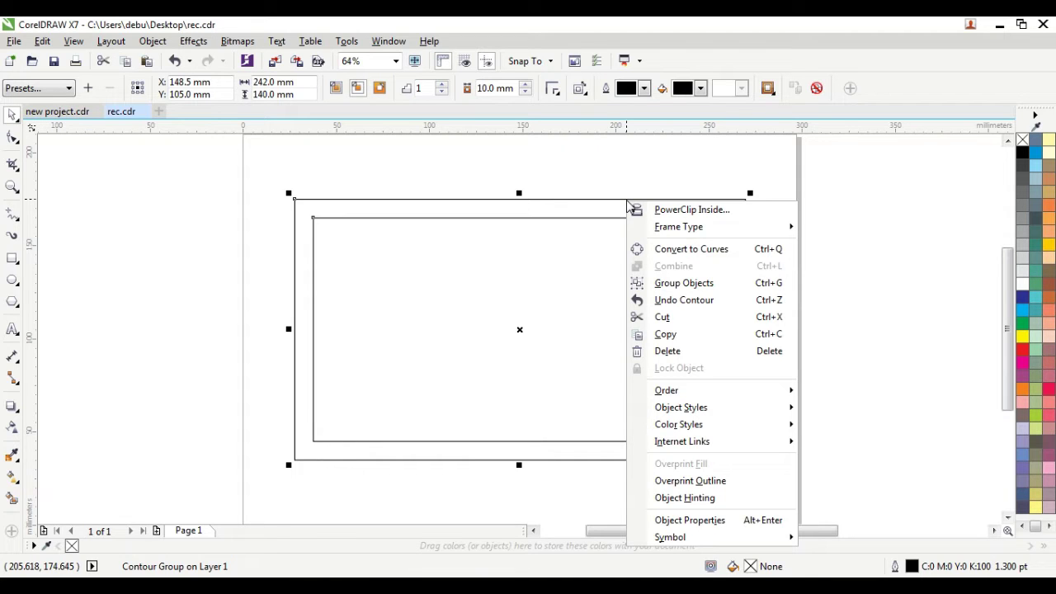
{"action": "left_click", "coordinate": [467, 175]}
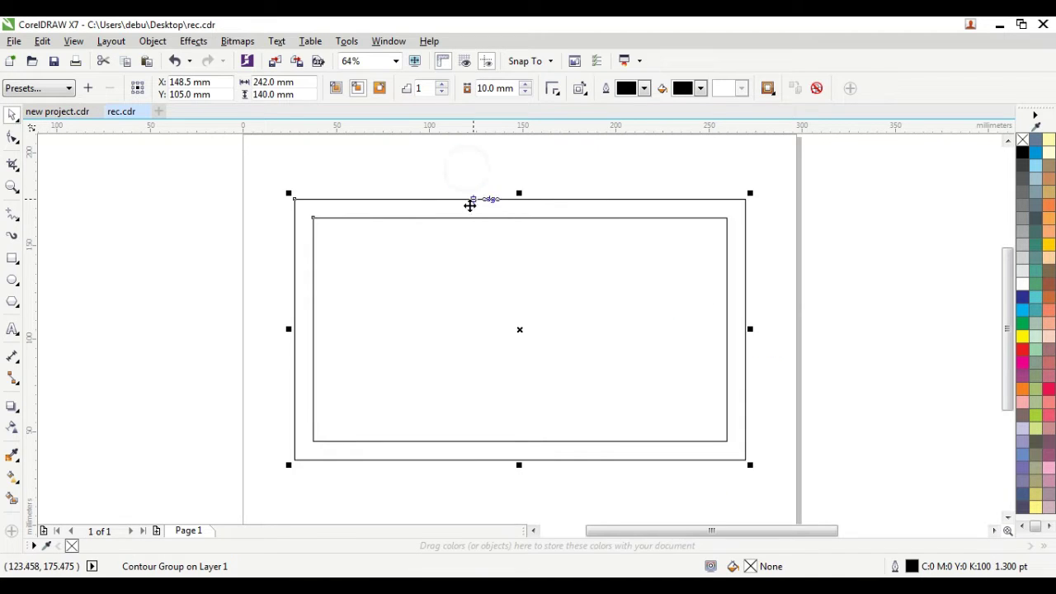
{"action": "key", "text": "ctrl+k"}
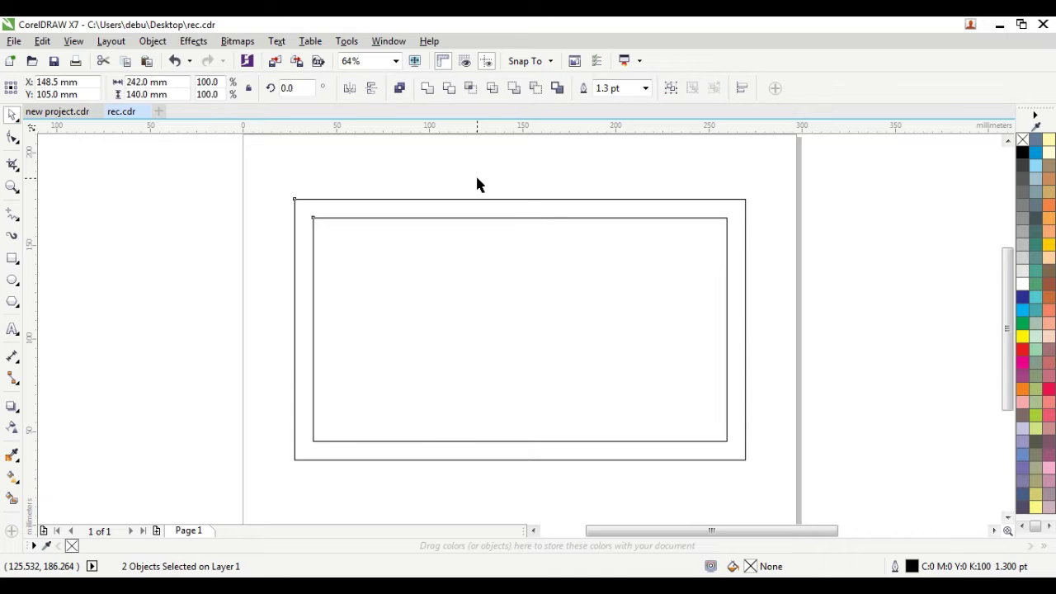
{"action": "left_click", "coordinate": [476, 183]}
- Try moving the inner rectangle away from the outer one
{"action": "left_click", "coordinate": [513, 216]}
{"action": "left_click_drag", "start_coordinate": [513, 217], "coordinate": [278, 286]}
{"action": "key", "text": "ctrl+z"}
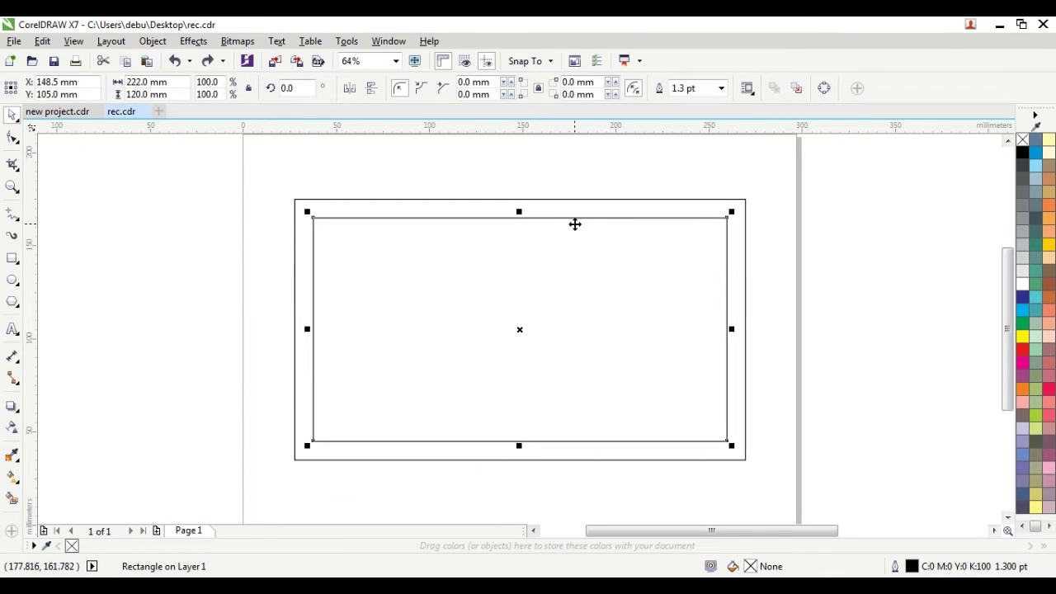
{"action": "scroll", "coordinate": [590, 235], "scroll_direction": "up", "scroll_amount": 2}
{"action": "scroll", "coordinate": [597, 241], "scroll_direction": "down", "scroll_amount": 2}
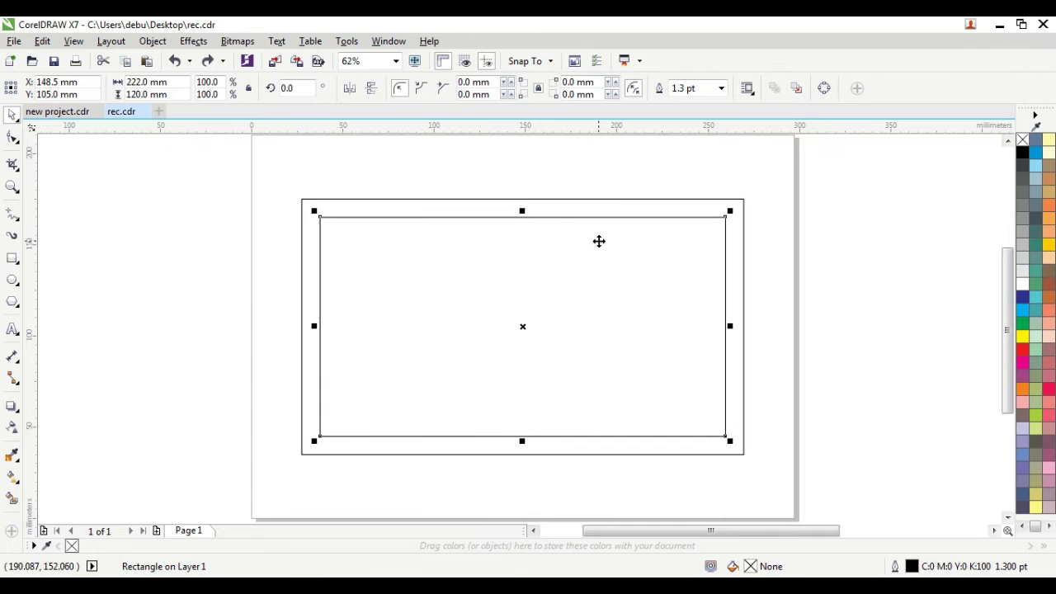
{"action": "left_click", "coordinate": [808, 211]}
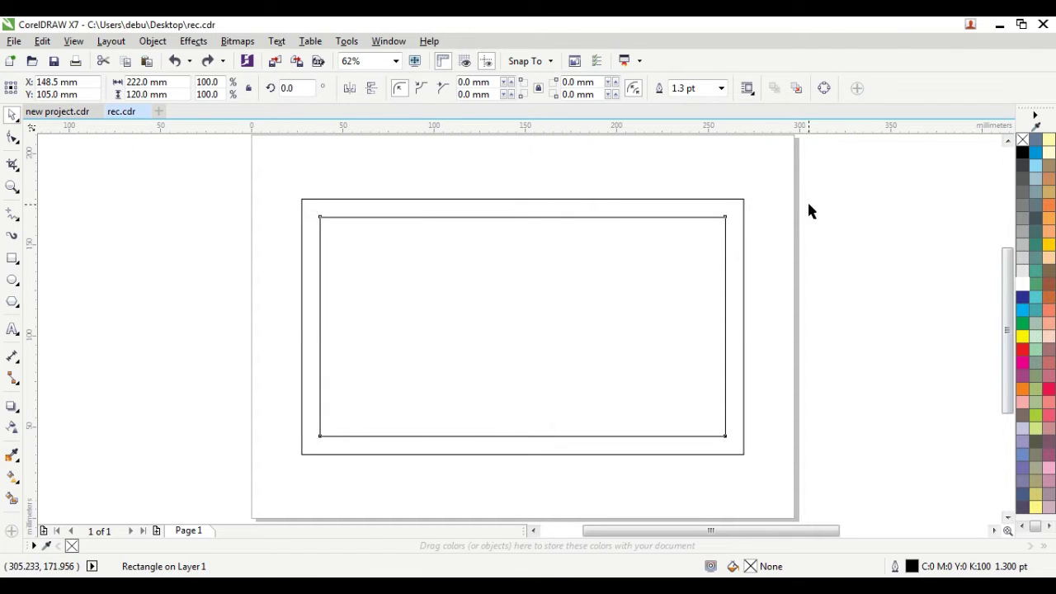
- Fill the outer rectangle with red
{"action": "left_click", "coordinate": [741, 200]}
{"action": "left_click", "coordinate": [799, 228]}
{"action": "left_click", "coordinate": [736, 202]}
{"action": "left_click", "coordinate": [1022, 349]}
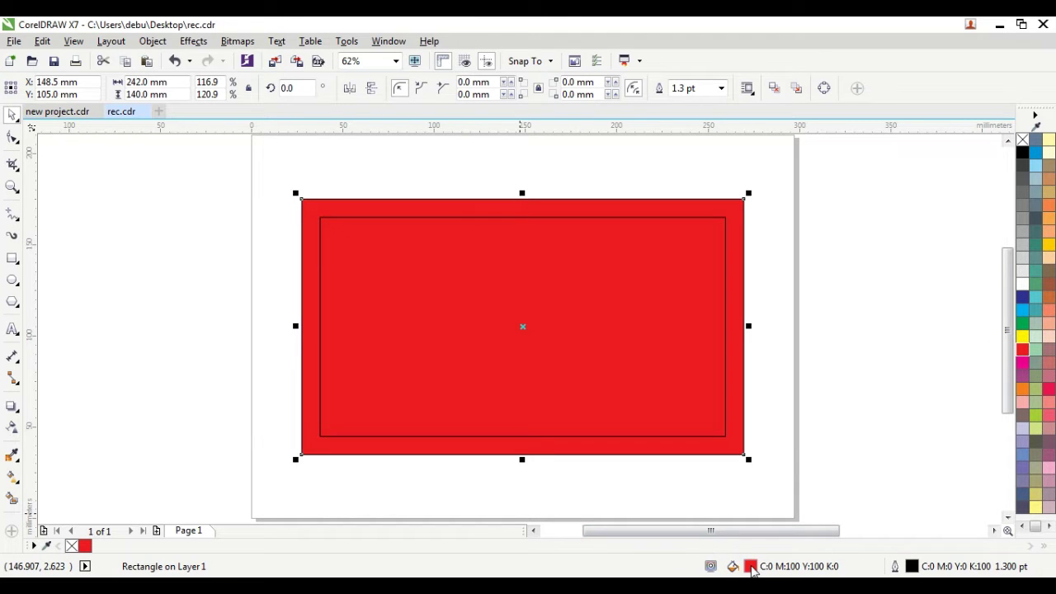
- Darken the outer rectangle's red fill by setting its K value to 50
{"action": "double_click", "coordinate": [751, 566]}
{"action": "left_click", "coordinate": [771, 322]}
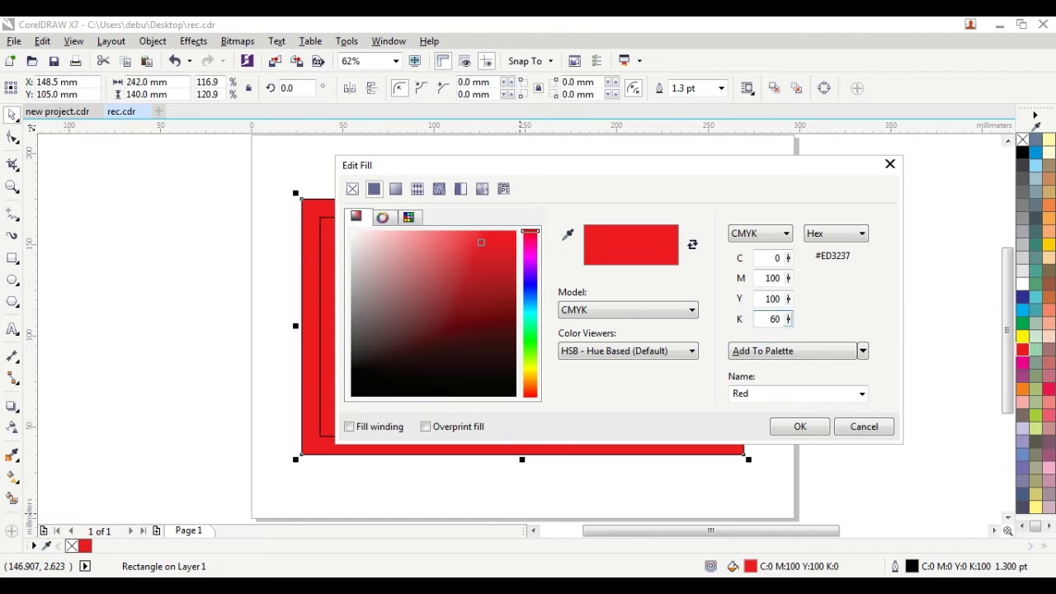
{"action": "key", "text": "Return"}
{"action": "type", "text": "50"}
{"action": "key", "text": "Return"}
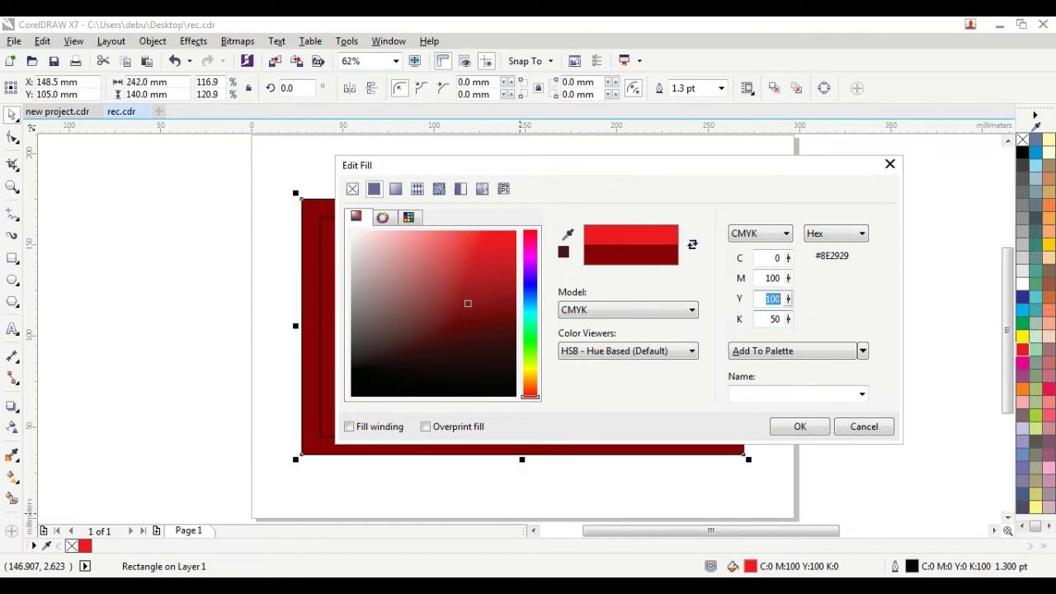
{"action": "key", "text": "Return"}
{"action": "left_click", "coordinate": [848, 254]}
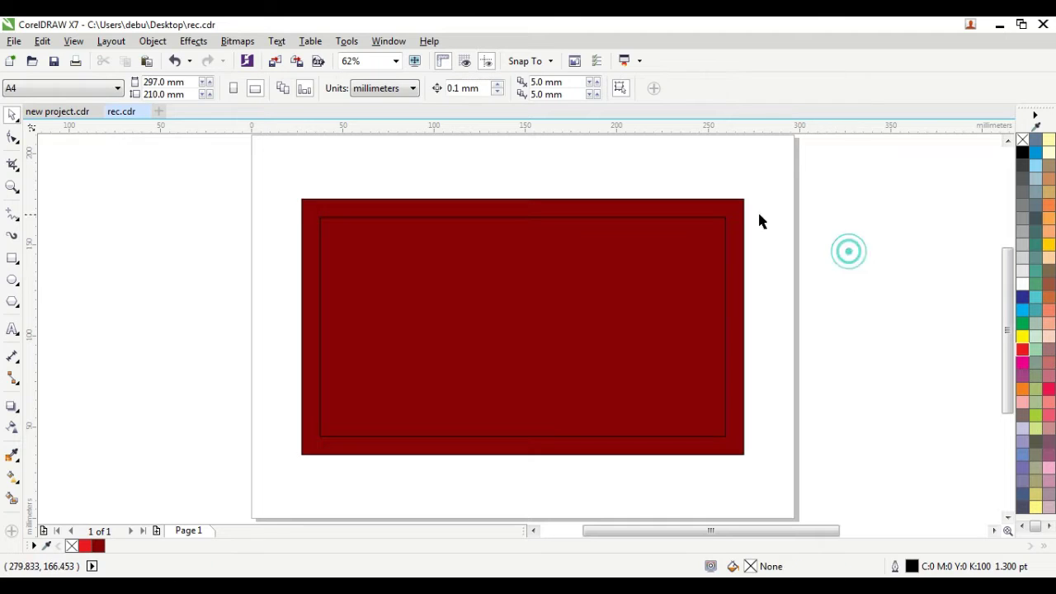
- Remove the outline from the outer dark red rectangle
{"action": "scroll", "coordinate": [745, 206], "scroll_direction": "up", "scroll_amount": 5}
{"action": "left_click", "coordinate": [700, 205]}
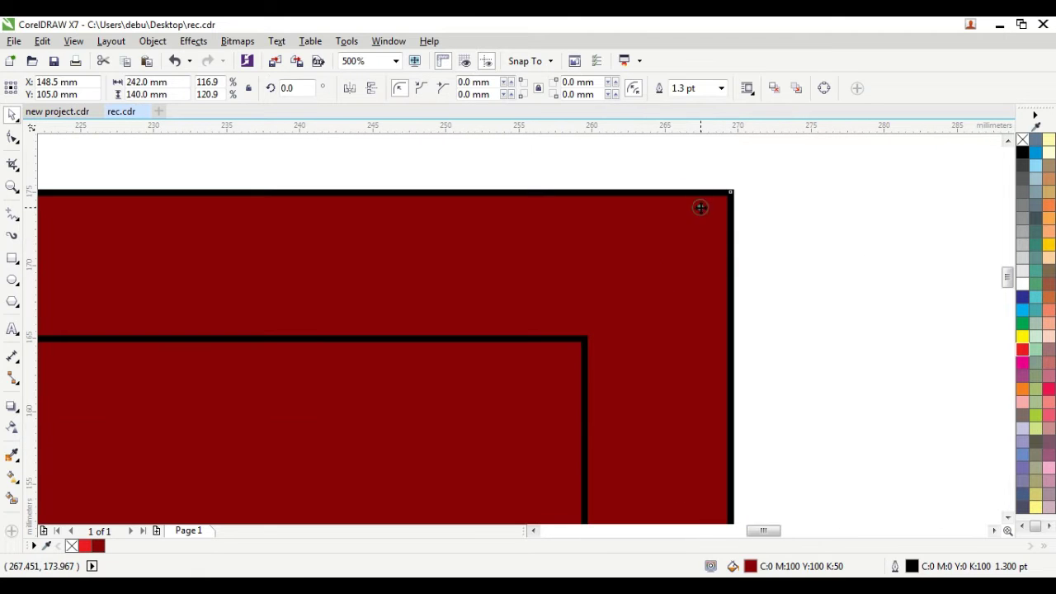
{"action": "right_click", "coordinate": [1023, 140]}
{"action": "left_click", "coordinate": [867, 203]}
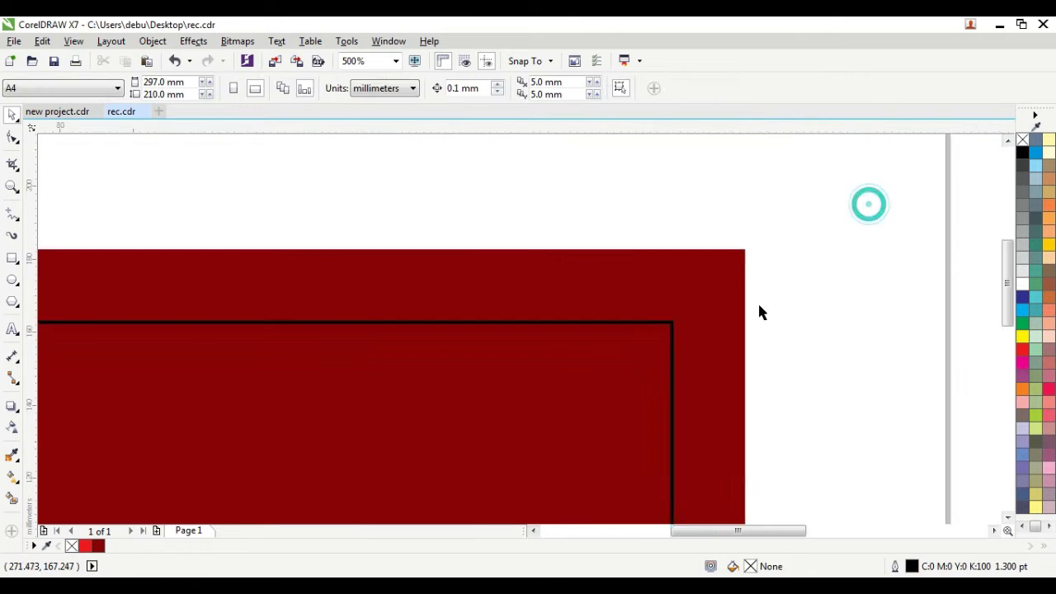
- Fill the inner rectangle with golden yellow (C0 M20 Y100 K0) and remove its outline
{"action": "scroll", "coordinate": [757, 301], "scroll_direction": "down", "scroll_amount": 5}
{"action": "scroll", "coordinate": [769, 280], "scroll_direction": "up", "scroll_amount": 3}
{"action": "left_click", "coordinate": [768, 270]}
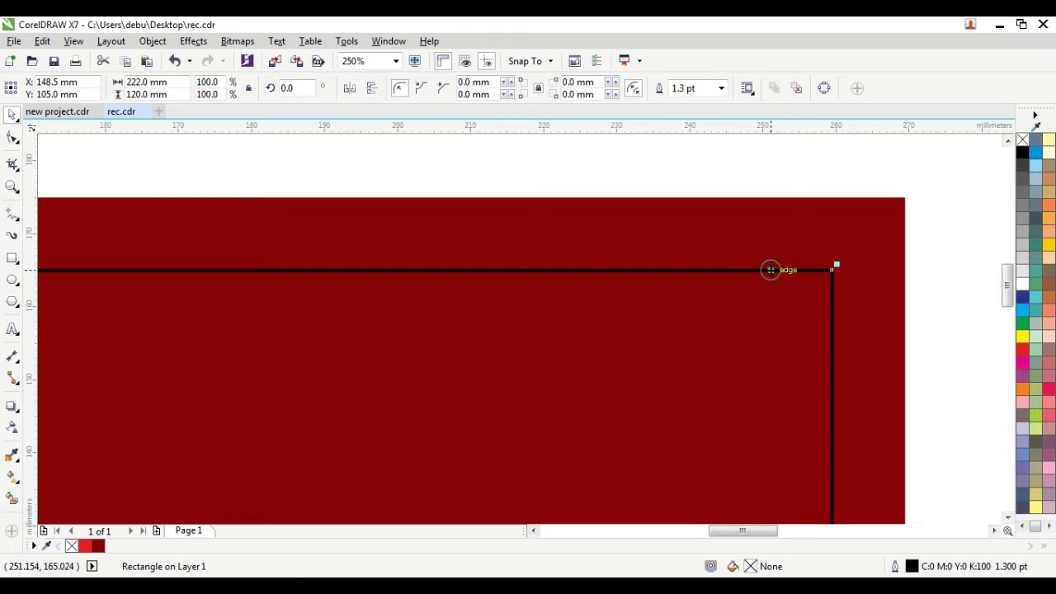
{"action": "scroll", "coordinate": [770, 270], "scroll_direction": "down", "scroll_amount": 5}
{"action": "scroll", "coordinate": [772, 270], "scroll_direction": "down", "scroll_amount": 1}
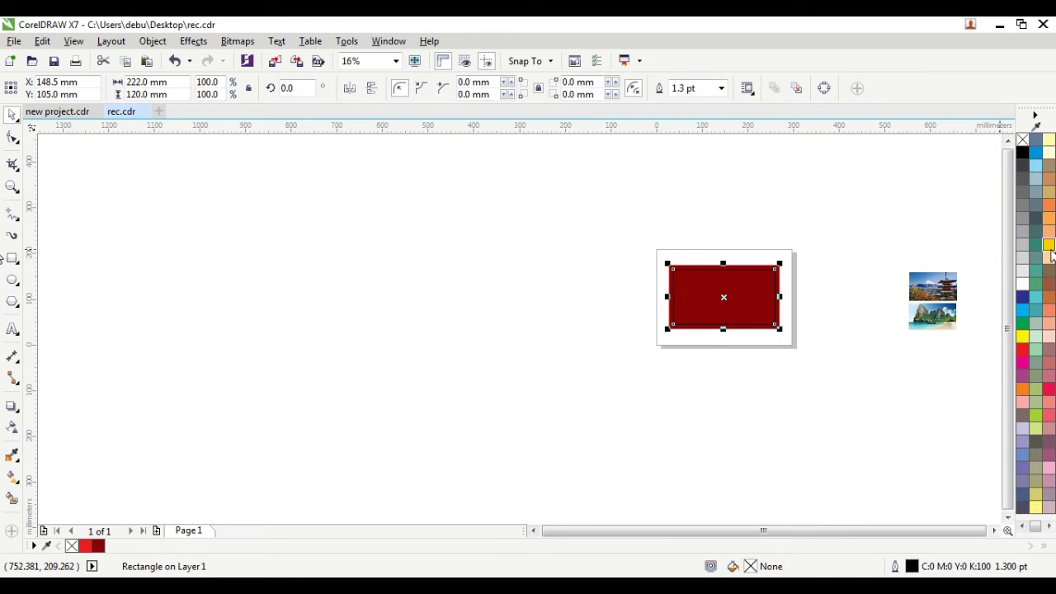
{"action": "left_click", "coordinate": [1051, 247]}
{"action": "scroll", "coordinate": [787, 280], "scroll_direction": "up", "scroll_amount": 2}
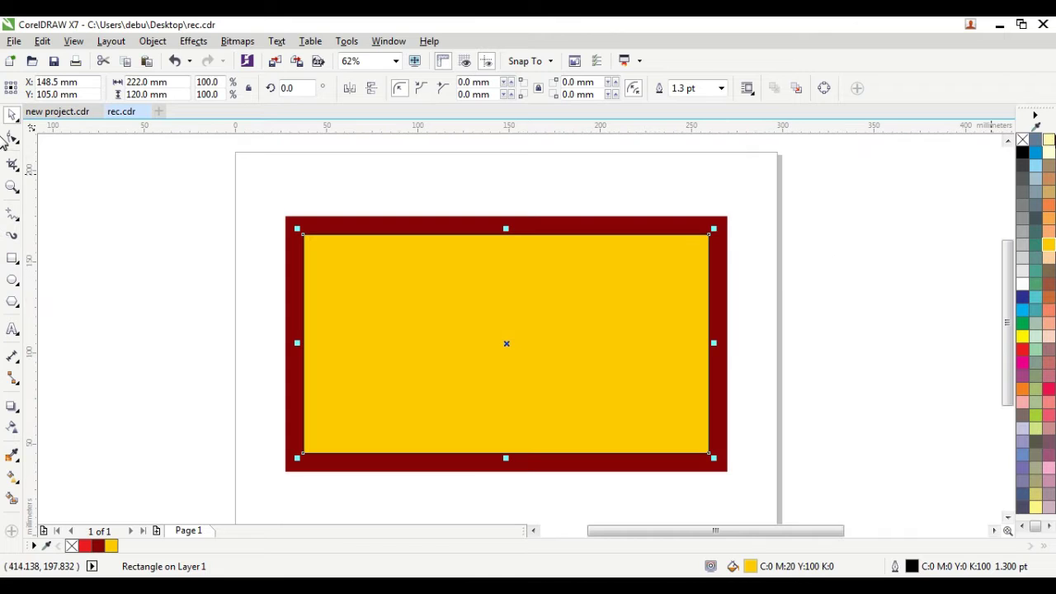
{"action": "right_click", "coordinate": [1023, 142]}
{"action": "left_click", "coordinate": [863, 263]}
- Apply a diagonal linear fountain fill to the inner rectangle from its upper-left corner, starting orange and ending white just beyond its lower-right corner
{"action": "left_click", "coordinate": [627, 283]}
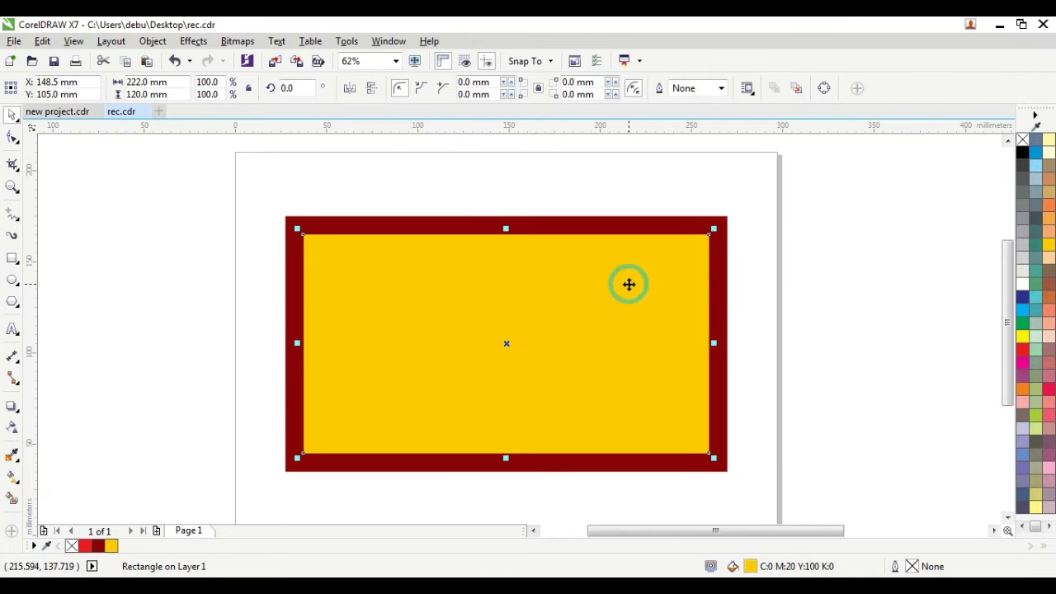
{"action": "left_click", "coordinate": [12, 478]}
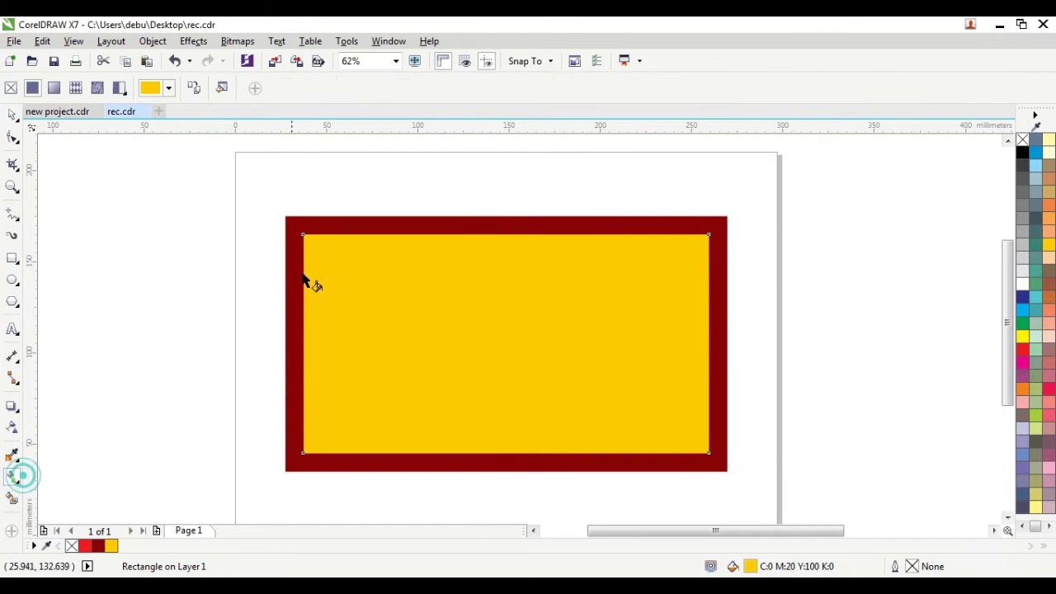
{"action": "left_click_drag", "start_coordinate": [313, 239], "coordinate": [698, 442]}
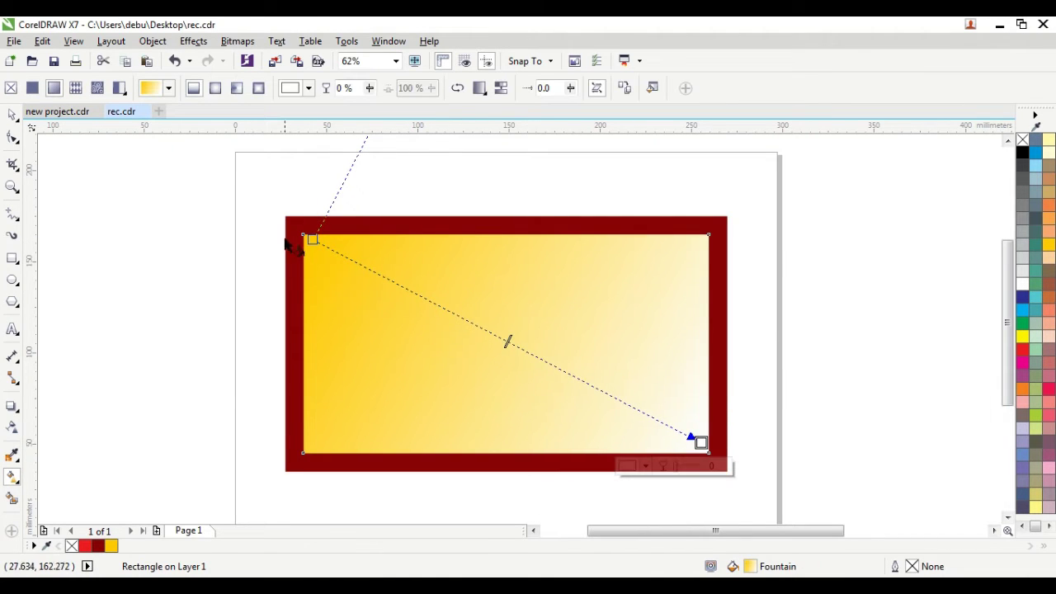
{"action": "left_click", "coordinate": [312, 239]}
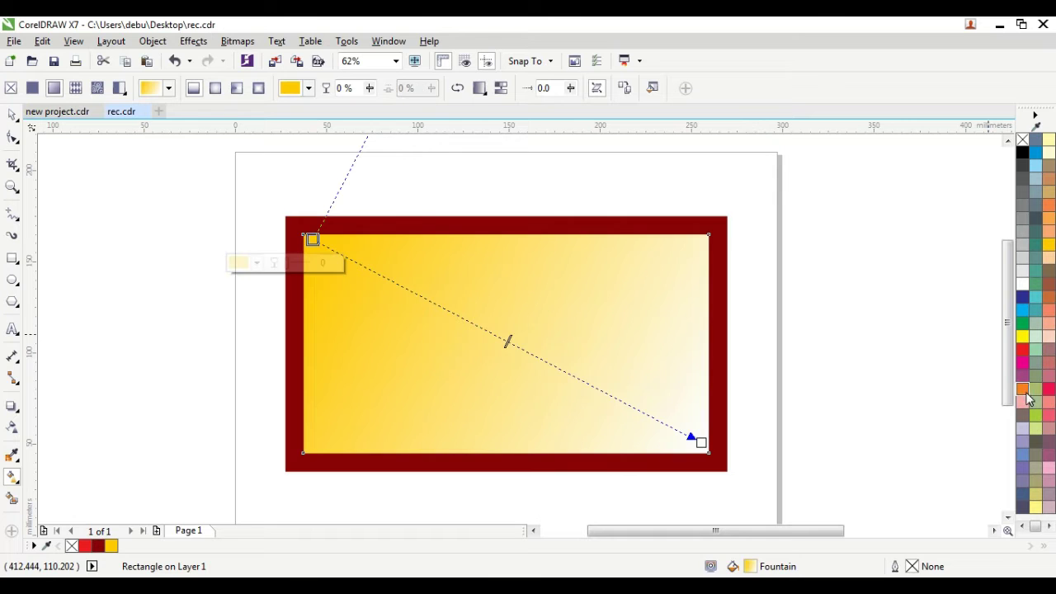
{"action": "left_click", "coordinate": [1022, 389]}
{"action": "left_click_drag", "start_coordinate": [700, 443], "coordinate": [725, 461]}
- Add a golden yellow color stop at about 85% along the inner rectangle's gradient
{"action": "double_click", "coordinate": [673, 433]}
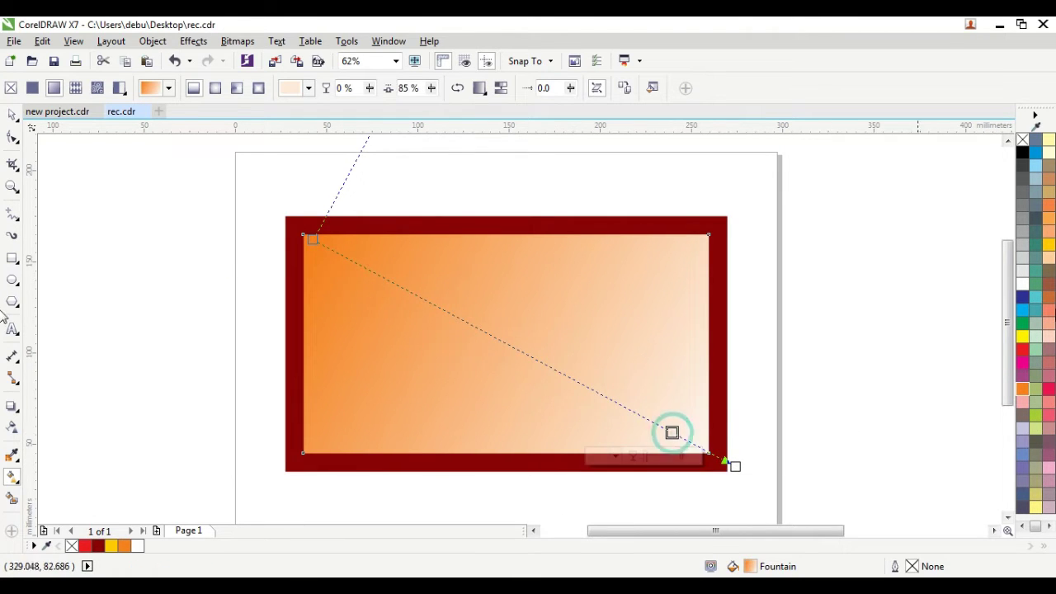
{"action": "left_click", "coordinate": [1048, 245]}
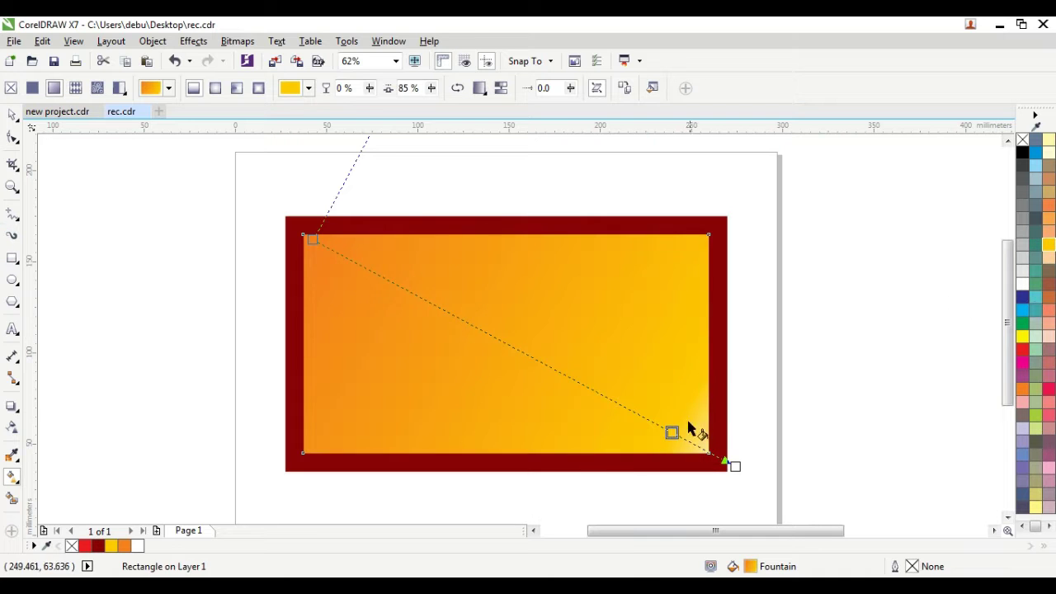
{"action": "left_click_drag", "start_coordinate": [673, 432], "coordinate": [676, 435]}
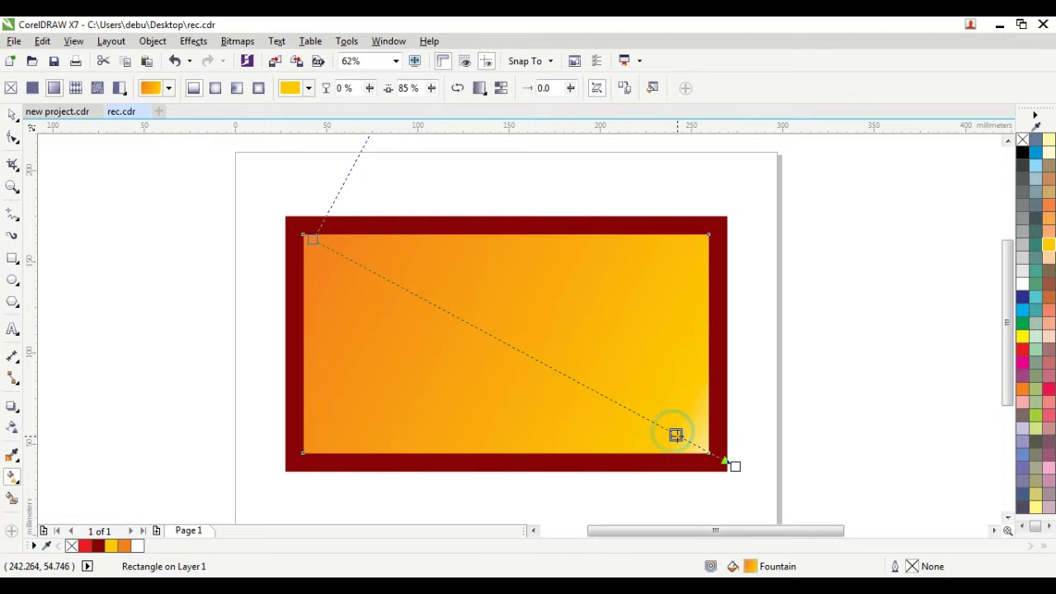
- Add a pale yellow color stop at about 18% along the inner rectangle's gradient
{"action": "double_click", "coordinate": [350, 260]}
{"action": "left_click_drag", "start_coordinate": [351, 260], "coordinate": [388, 280]}
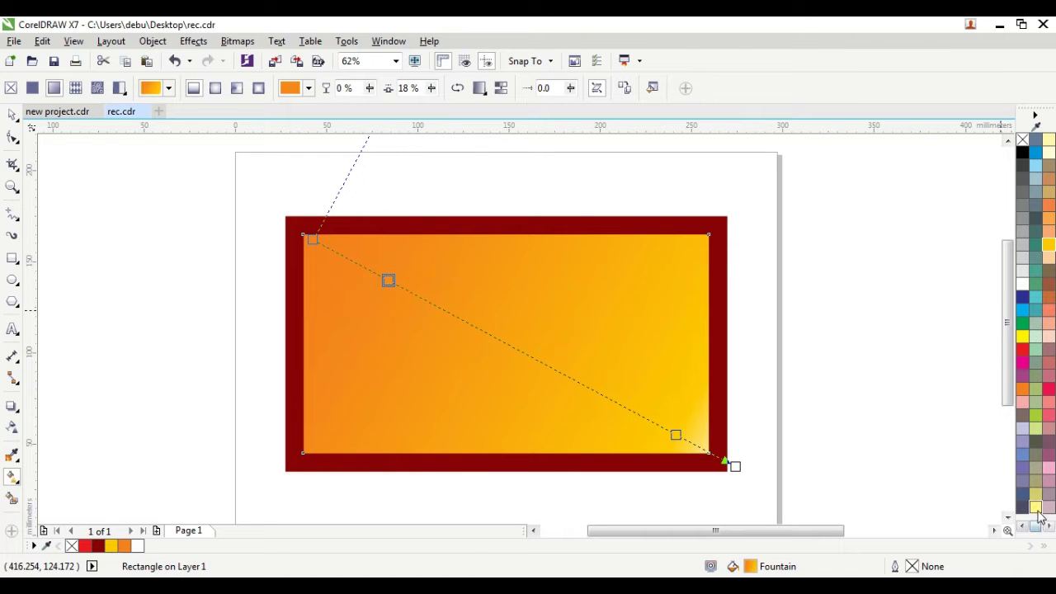
{"action": "left_click", "coordinate": [1048, 142]}
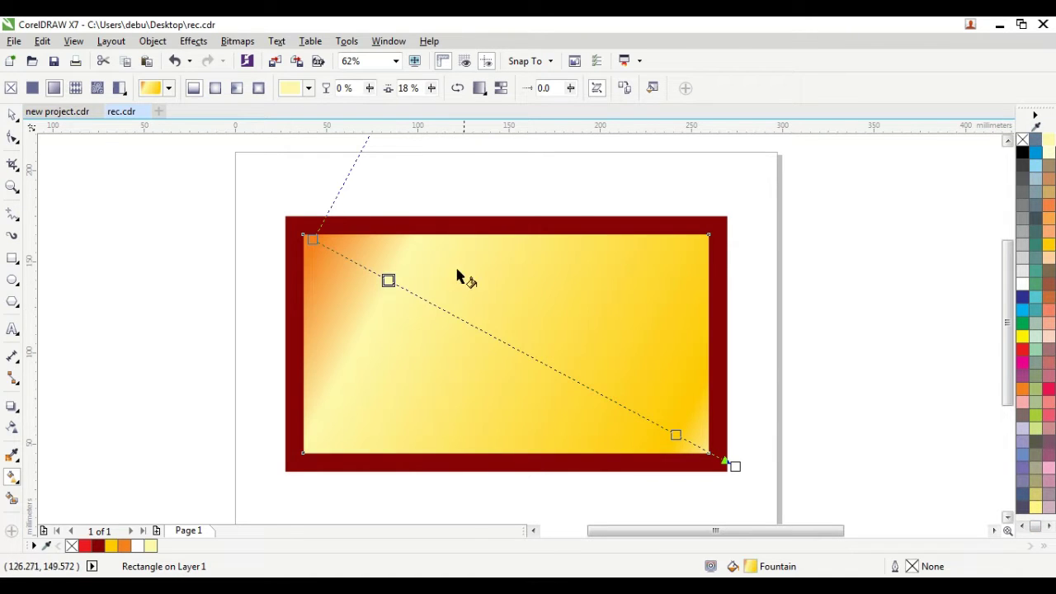
- Add a light cream color stop at about 61% along the inner rectangle's gradient
{"action": "double_click", "coordinate": [596, 394]}
{"action": "left_click_drag", "start_coordinate": [597, 391], "coordinate": [580, 382]}
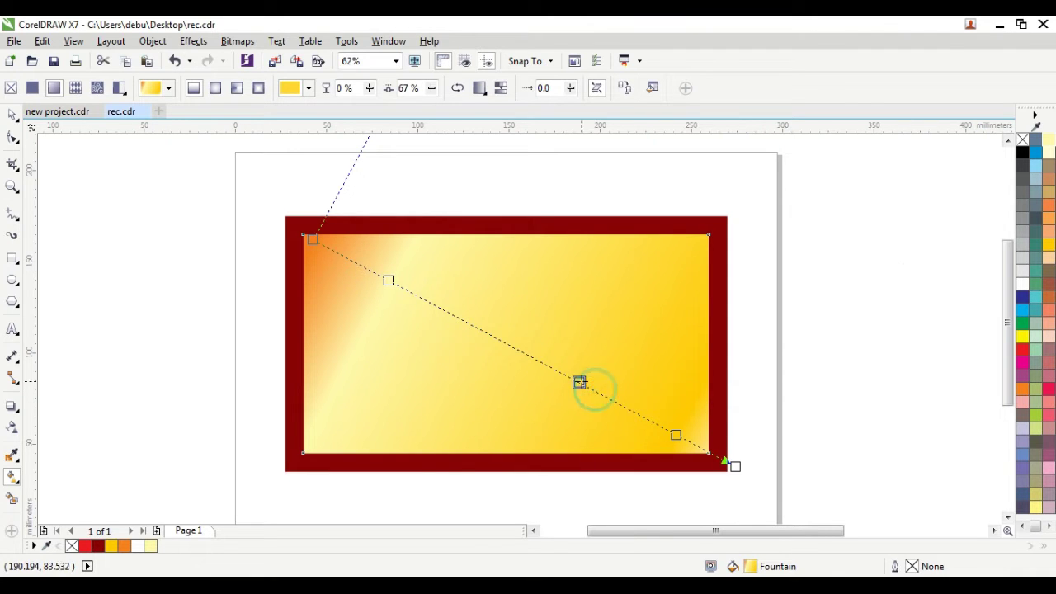
{"action": "left_click", "coordinate": [1049, 142]}
{"action": "left_click_drag", "start_coordinate": [580, 383], "coordinate": [570, 377]}
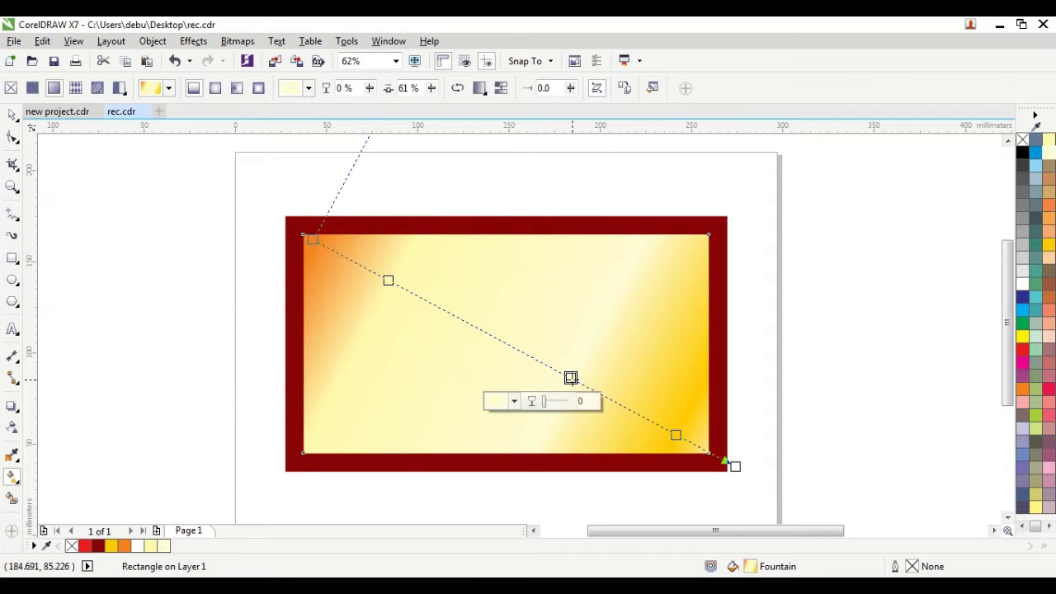
- Shift the gradient's orange start point slightly inward from the upper-left corner and deselect the rectangle
{"action": "left_click", "coordinate": [389, 280]}
{"action": "left_click_drag", "start_coordinate": [312, 238], "coordinate": [322, 247]}
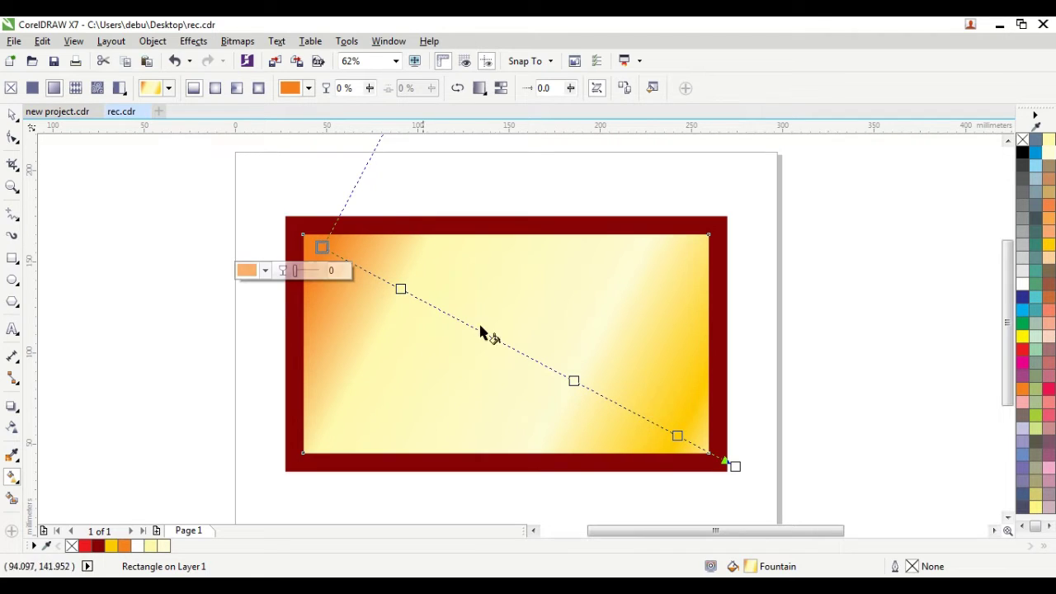
{"action": "left_click", "coordinate": [14, 115]}
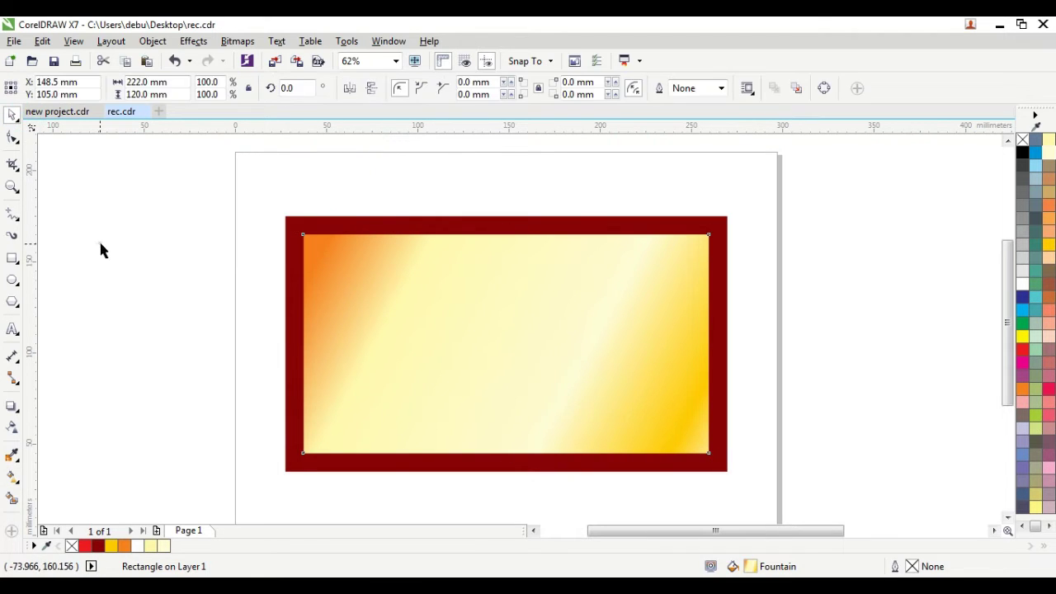
{"action": "left_click", "coordinate": [98, 239]}
{"action": "left_click", "coordinate": [768, 205]}
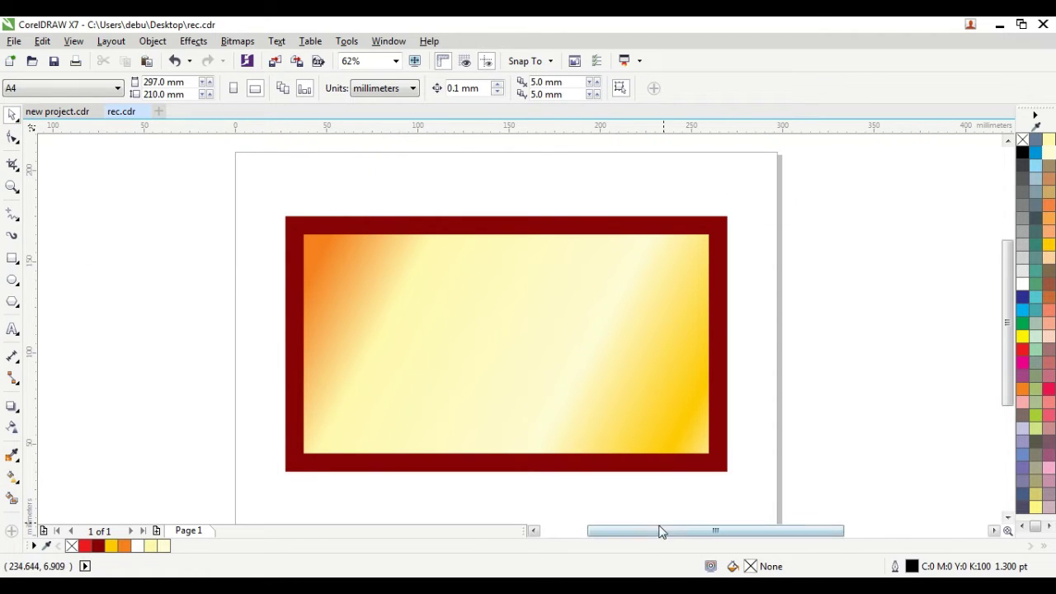
- Add two-line artistic text reading "2019" and "JANUARY" in the upper-left part of the inner rectangle
{"action": "scroll", "coordinate": [397, 266], "scroll_direction": "up", "scroll_amount": 2}
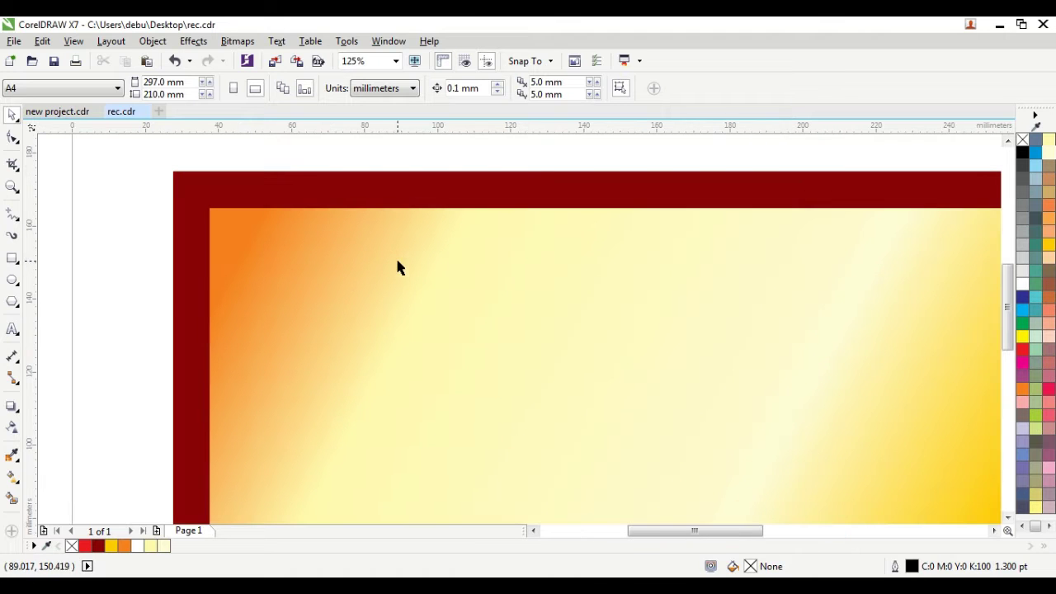
{"action": "left_click", "coordinate": [22, 329]}
{"action": "left_click", "coordinate": [397, 303]}
{"action": "type", "text": "2019"}
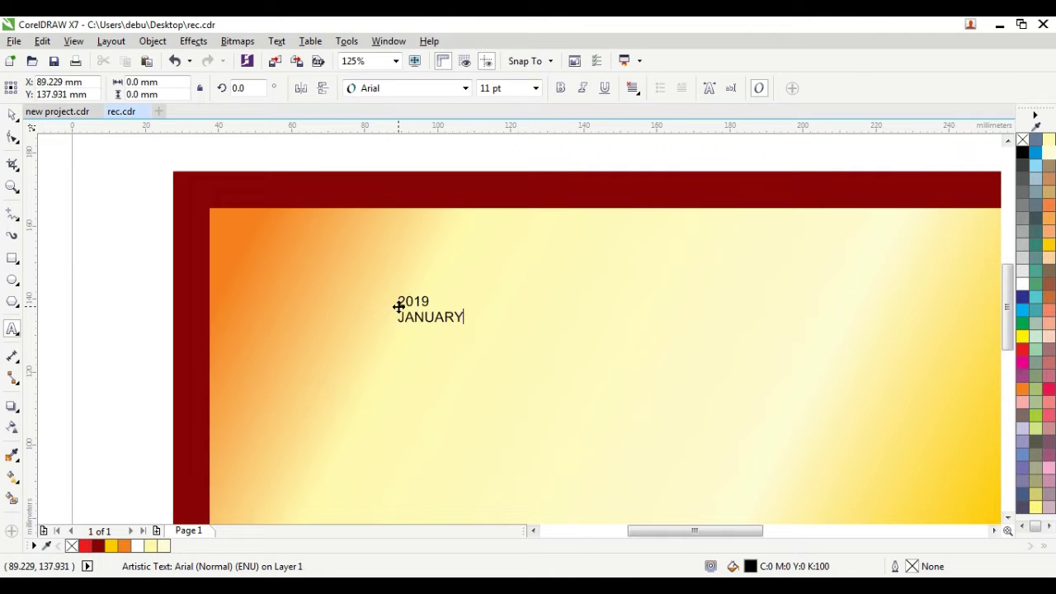
{"action": "key", "text": "Escape"}
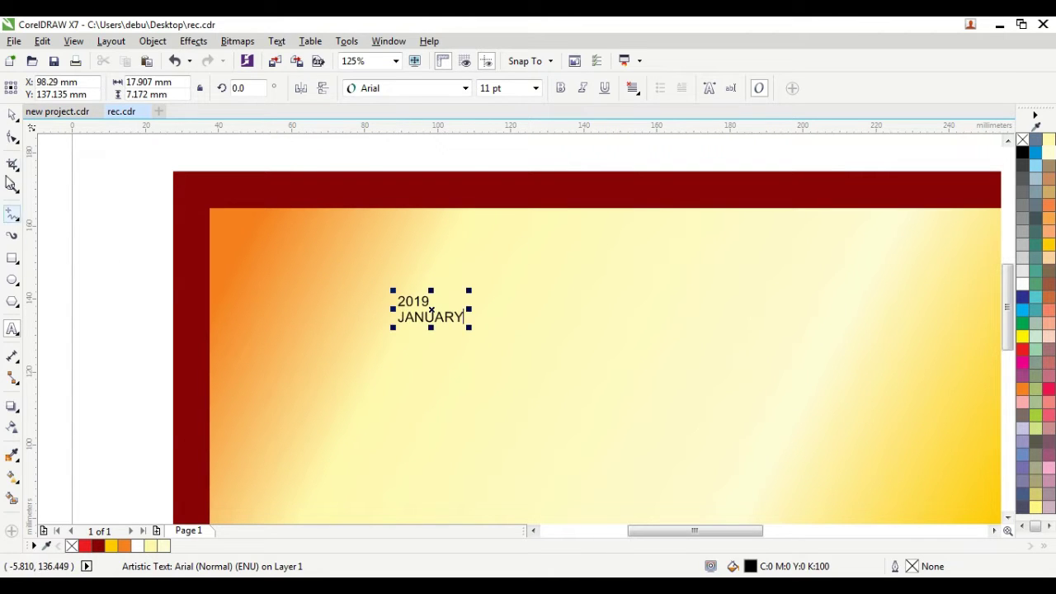
{"action": "left_click", "coordinate": [11, 118]}
{"action": "left_click", "coordinate": [57, 229]}
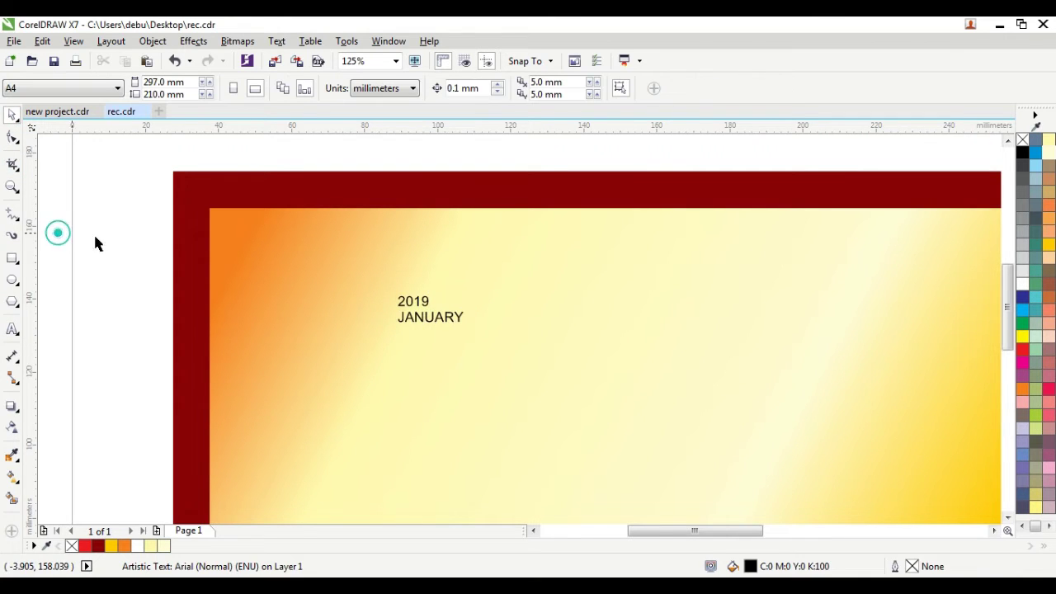
- Move the "2019 JANUARY" text closer to the inner rectangle's upper-left corner
{"action": "scroll", "coordinate": [229, 251], "scroll_direction": "down", "scroll_amount": 1}
{"action": "scroll", "coordinate": [341, 293], "scroll_direction": "up", "scroll_amount": 1}
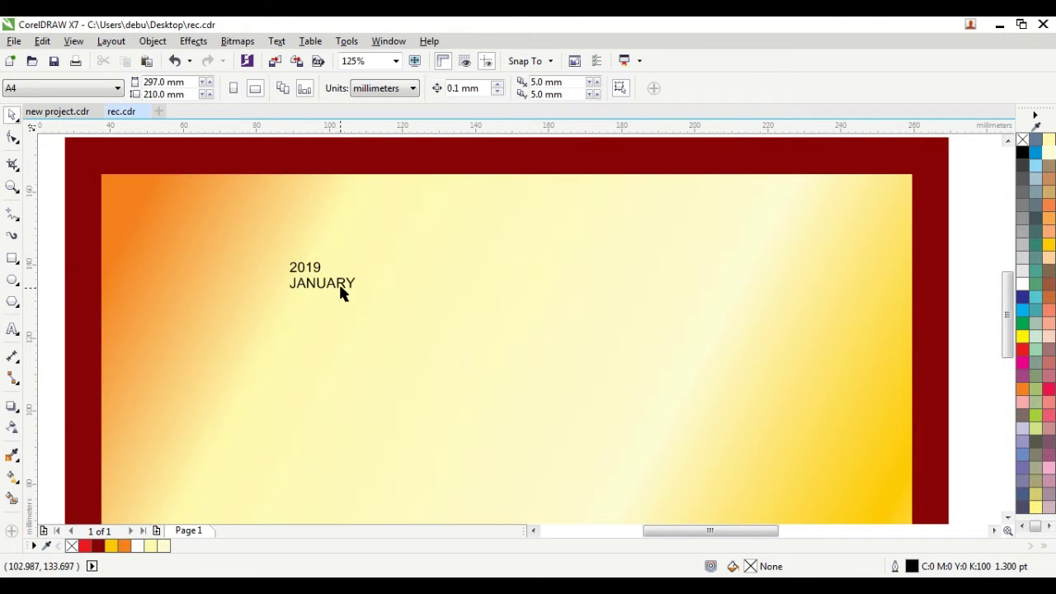
{"action": "left_click_drag", "start_coordinate": [312, 269], "coordinate": [258, 228]}
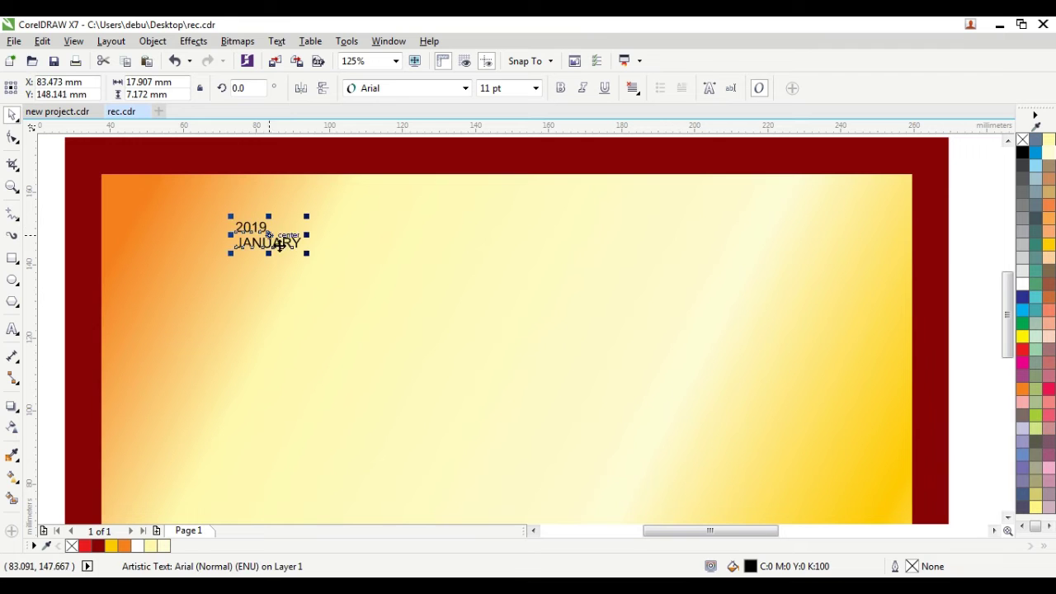
- Add a paragraph text frame about 86 × 57 mm below the title with tab-spaced weekday headings Sun, Mon, Tue, Wed, Thus, Fri, Sat
{"action": "left_click", "coordinate": [324, 298]}
{"action": "left_click", "coordinate": [14, 329]}
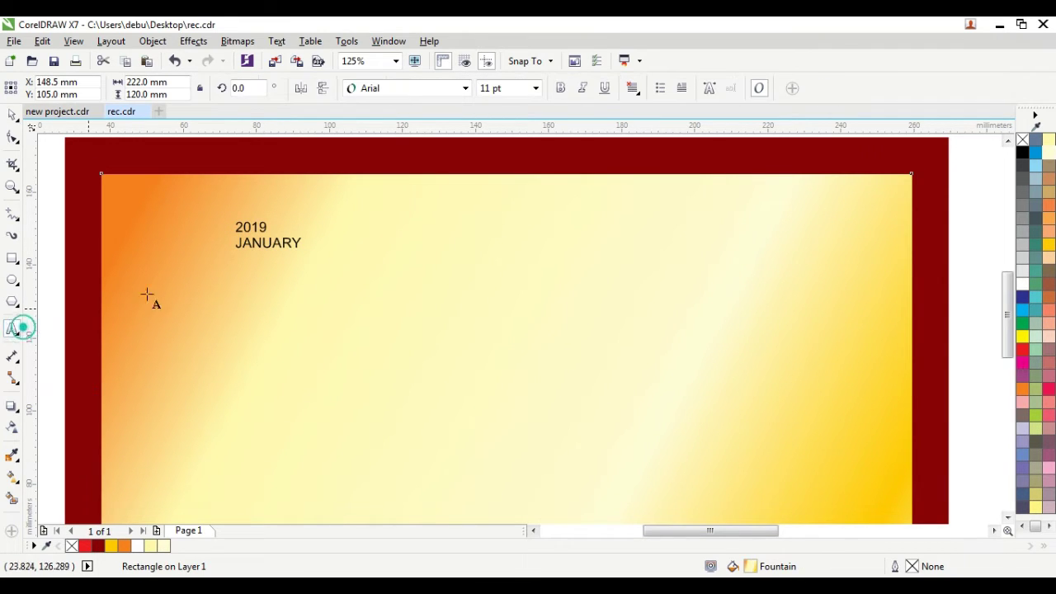
{"action": "left_click_drag", "start_coordinate": [129, 290], "coordinate": [444, 498]}
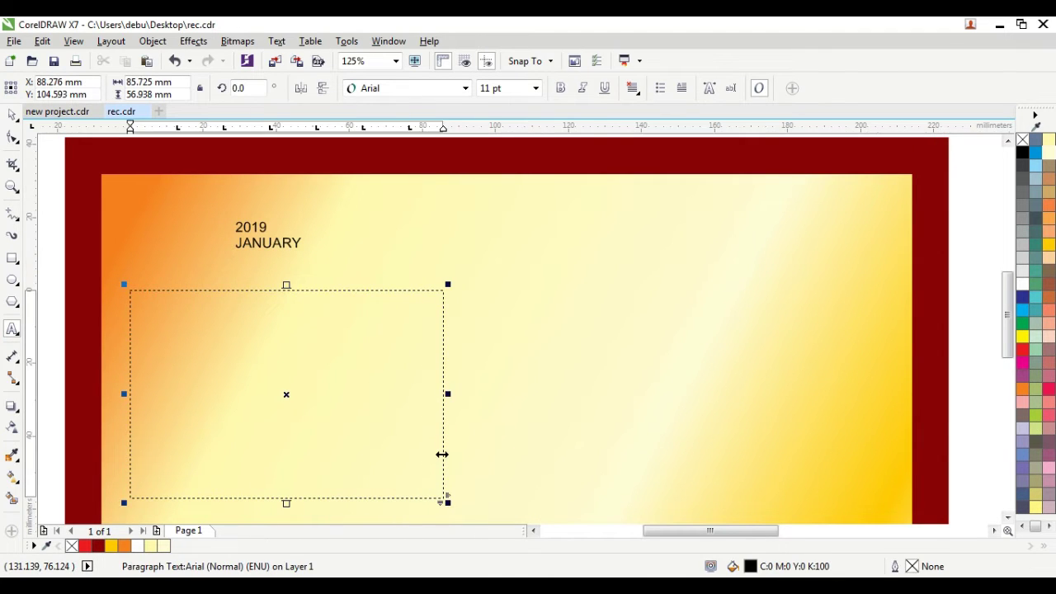
{"action": "type", "text": "sU"}
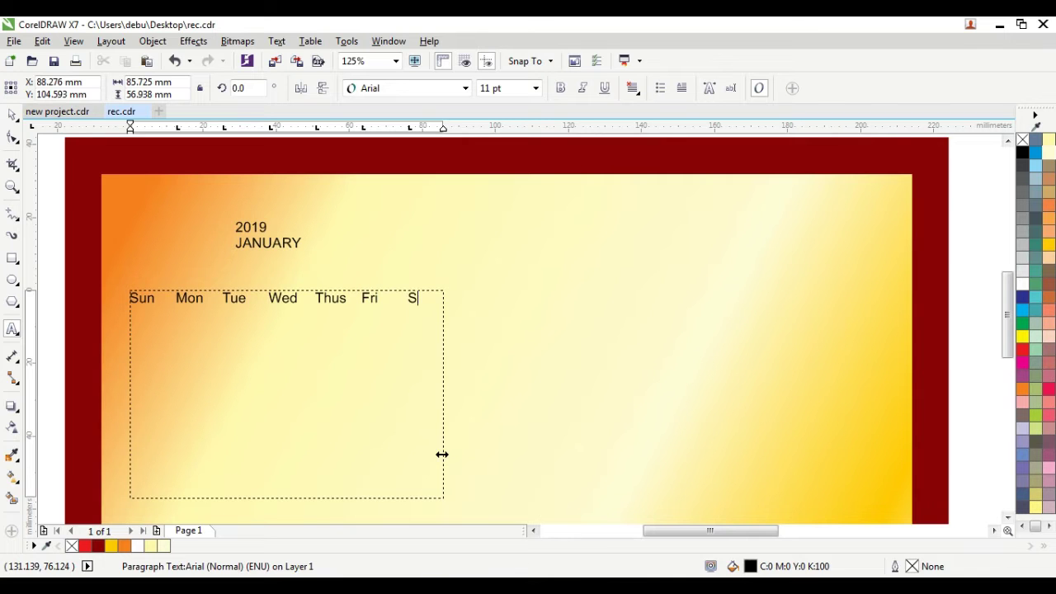
{"action": "left_click", "coordinate": [12, 114]}
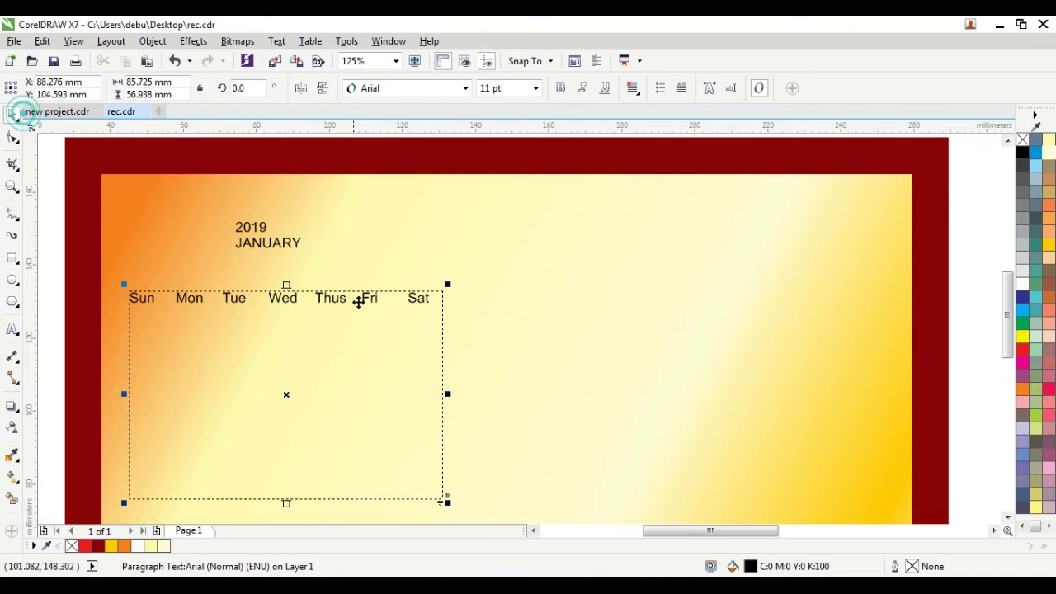
- Set the weekday frame's width to 107 mm and position it below the title near the inner rectangle's left edge
{"action": "left_click_drag", "start_coordinate": [342, 360], "coordinate": [275, 342]}
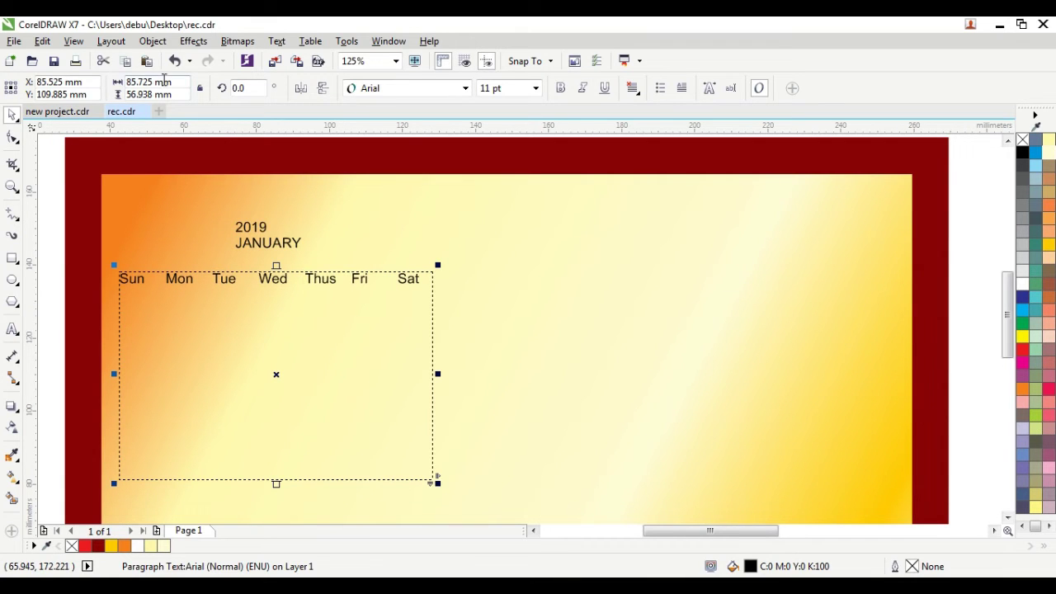
{"action": "left_click", "coordinate": [175, 85]}
{"action": "type", "text": "107"}
{"action": "key", "text": "Return"}
{"action": "left_click_drag", "start_coordinate": [311, 337], "coordinate": [289, 294]}
- Nudge the title up, split its two lines into separate objects, and set "2019" in Impact at 30 pt
{"action": "left_click_drag", "start_coordinate": [259, 223], "coordinate": [260, 214]}
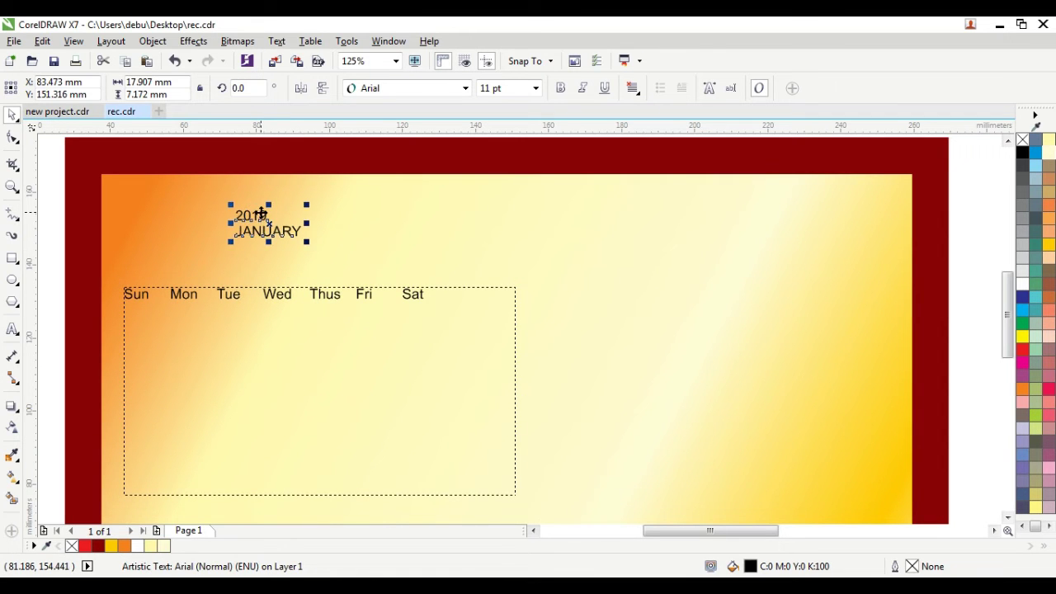
{"action": "left_click", "coordinate": [384, 88]}
{"action": "type", "text": "Im"}
{"action": "key", "text": "Return"}
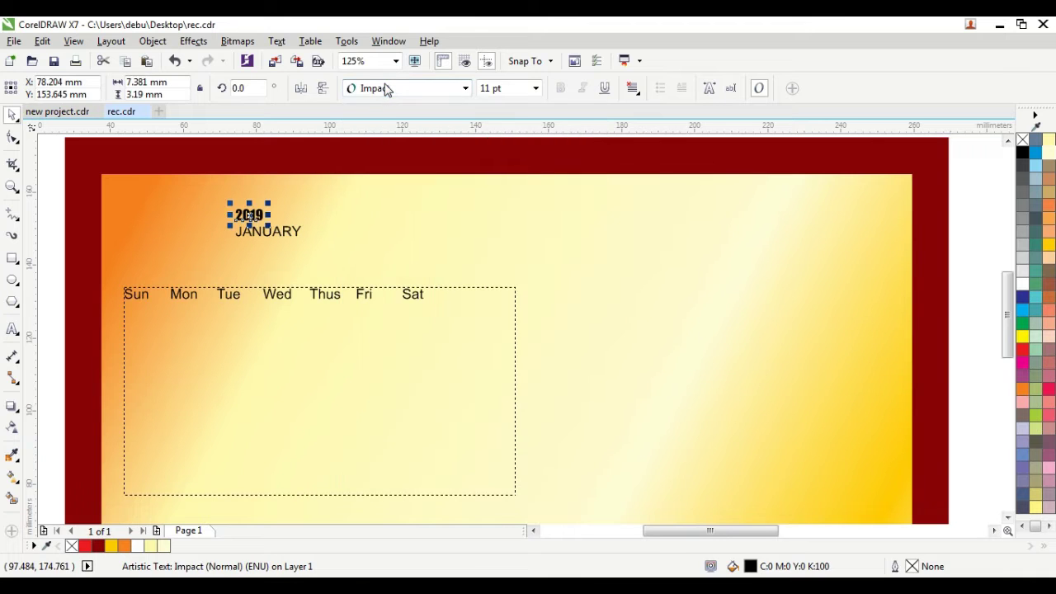
{"action": "left_click", "coordinate": [495, 88]}
{"action": "type", "text": "30"}
{"action": "key", "text": "Return"}
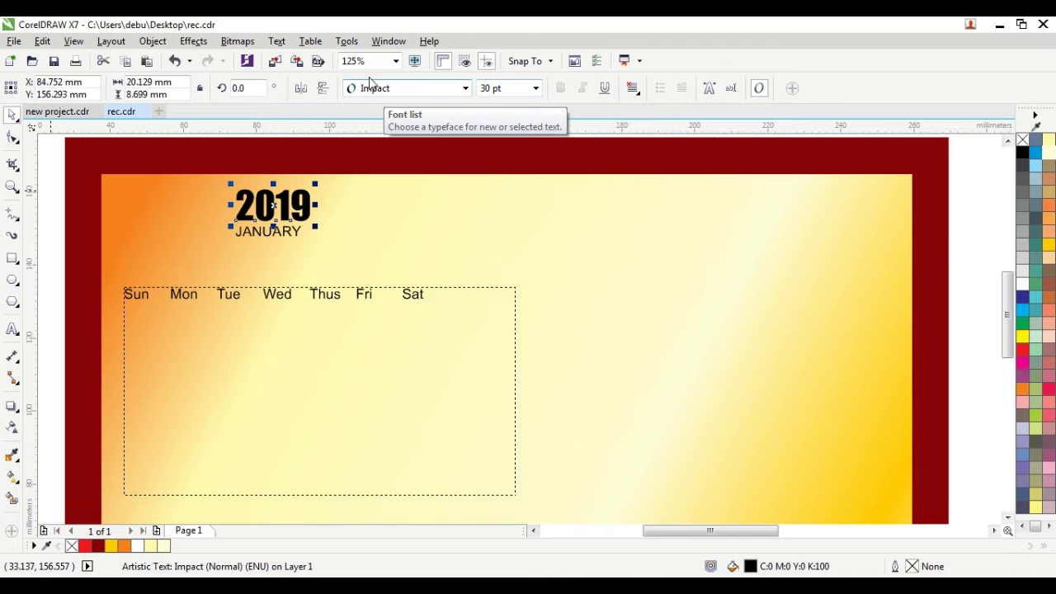
- Fill "2019" with red and stretch it horizontally to about 39 mm wide
{"action": "left_click", "coordinate": [1023, 351]}
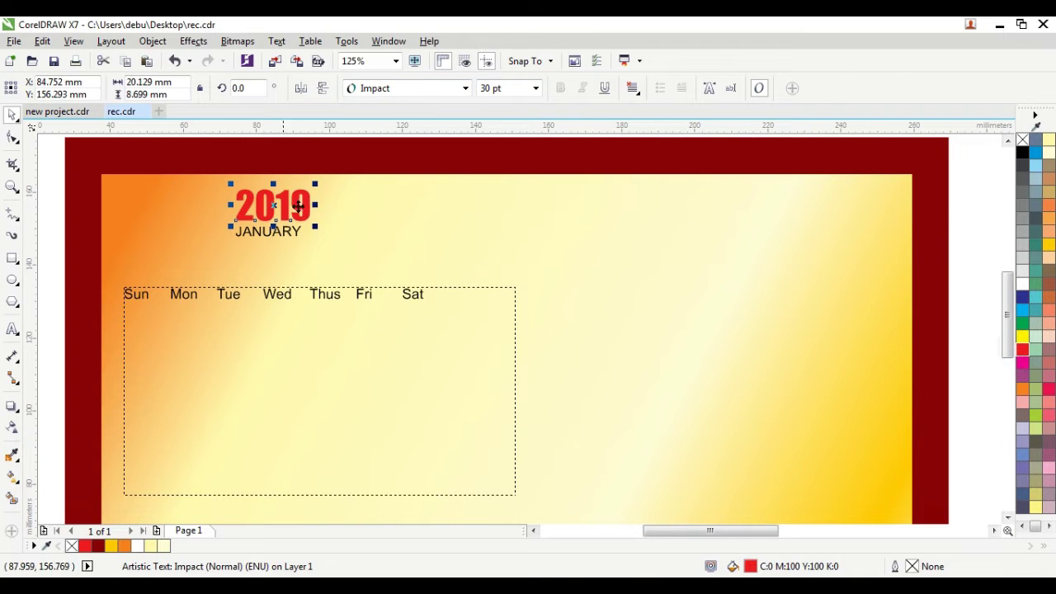
{"action": "left_click_drag", "start_coordinate": [317, 204], "coordinate": [287, 249]}
- Place "JANUARY" slightly lower under the year and format it in bold Verdana at 25 pt
{"action": "left_click", "coordinate": [285, 231]}
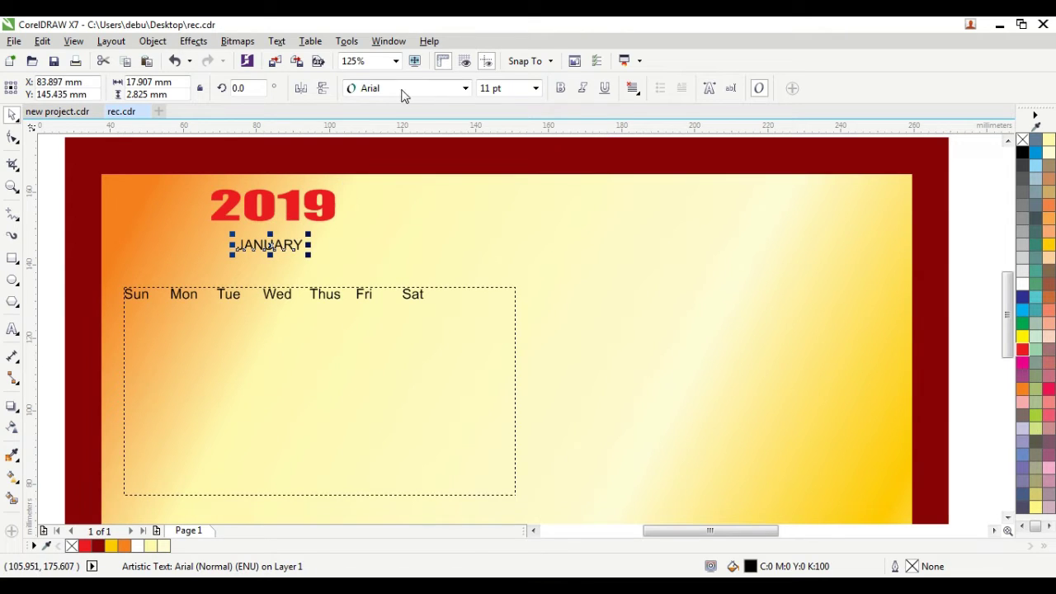
{"action": "left_click", "coordinate": [402, 89]}
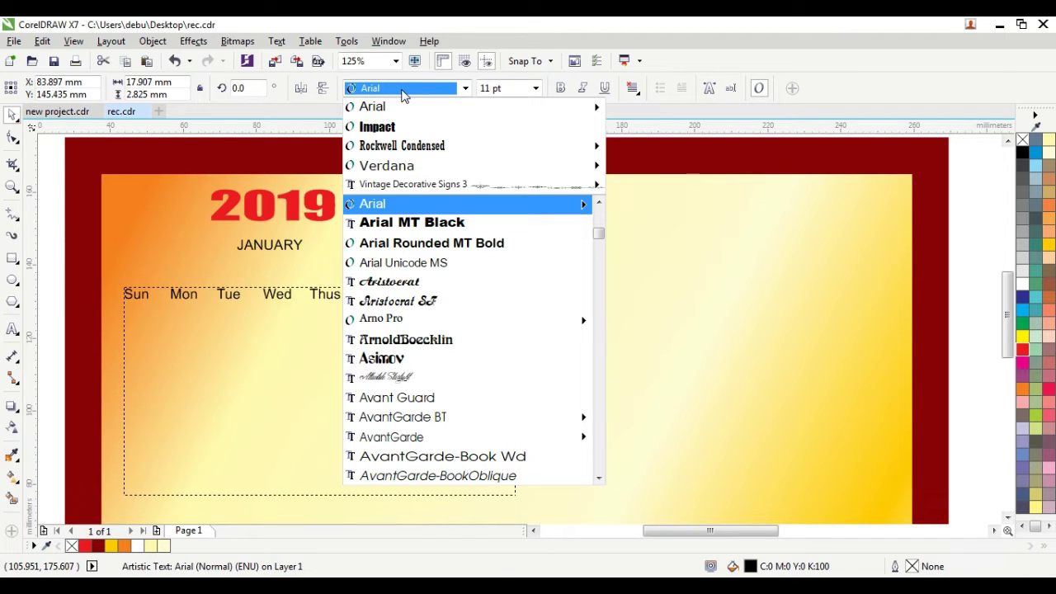
{"action": "left_click", "coordinate": [387, 165]}
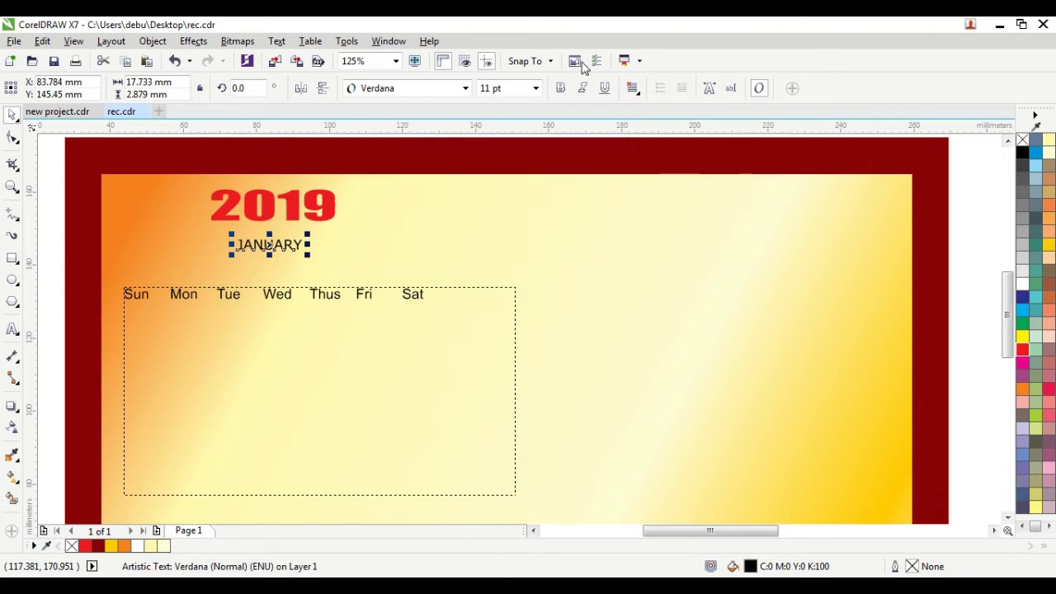
{"action": "left_click", "coordinate": [560, 88]}
{"action": "left_click", "coordinate": [507, 88]}
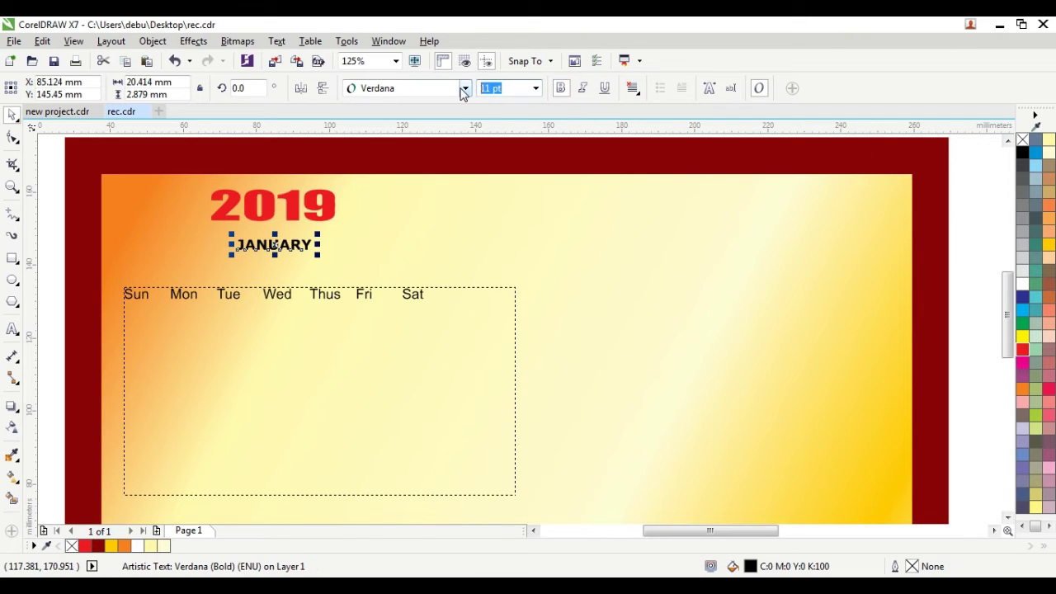
{"action": "type", "text": "25"}
{"action": "key", "text": "Return"}
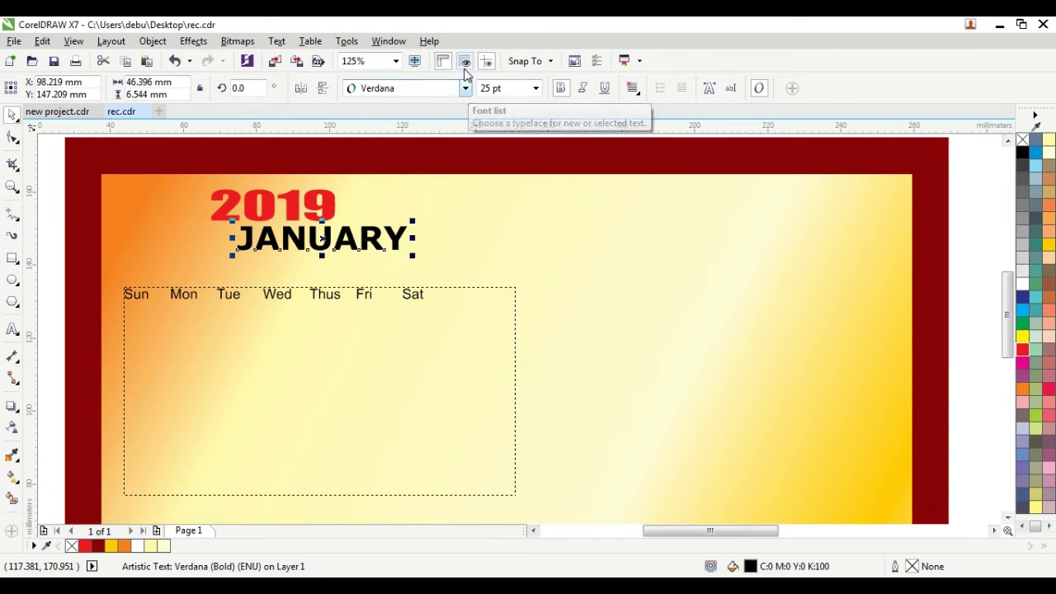
- Move "JANUARY" beneath "2019" and align the two texts on their vertical centers
{"action": "left_click_drag", "start_coordinate": [355, 237], "coordinate": [306, 243]}
{"action": "left_click", "coordinate": [294, 202], "text": "shift"}
{"action": "key", "text": "c"}
{"action": "left_click", "coordinate": [387, 207]}
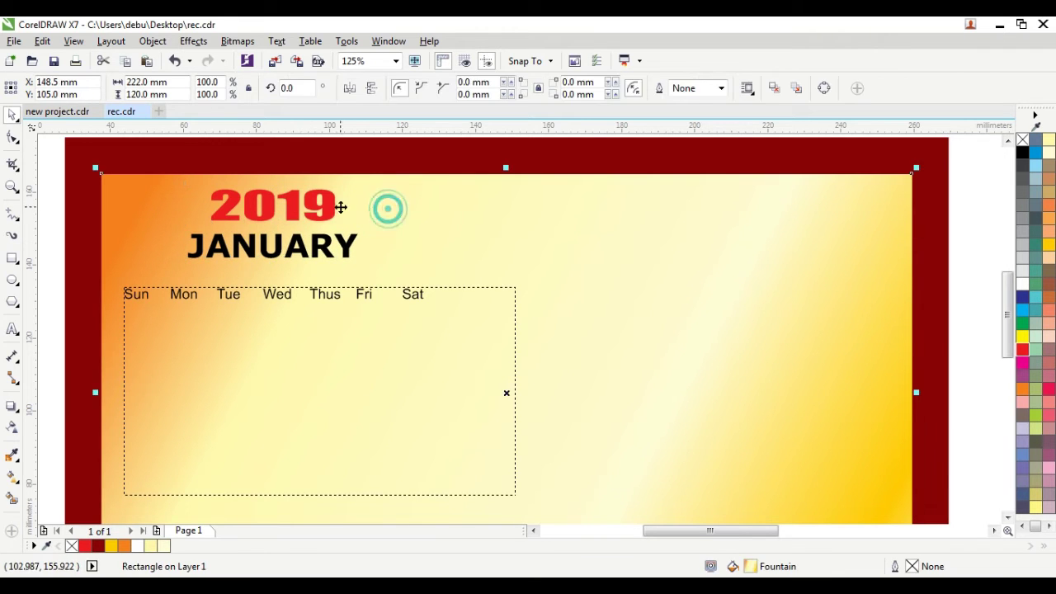
- Narrow the red "2019" text slightly in width
{"action": "left_click", "coordinate": [332, 205]}
{"action": "mouse_move", "coordinate": [341, 205]}
{"action": "left_mouse_down"}
{"action": "mouse_move", "coordinate": [368, 216]}
{"action": "mouse_move", "coordinate": [345, 212]}
{"action": "left_mouse_up"}
{"action": "scroll", "coordinate": [330, 215], "scroll_direction": "up", "scroll_amount": 1}
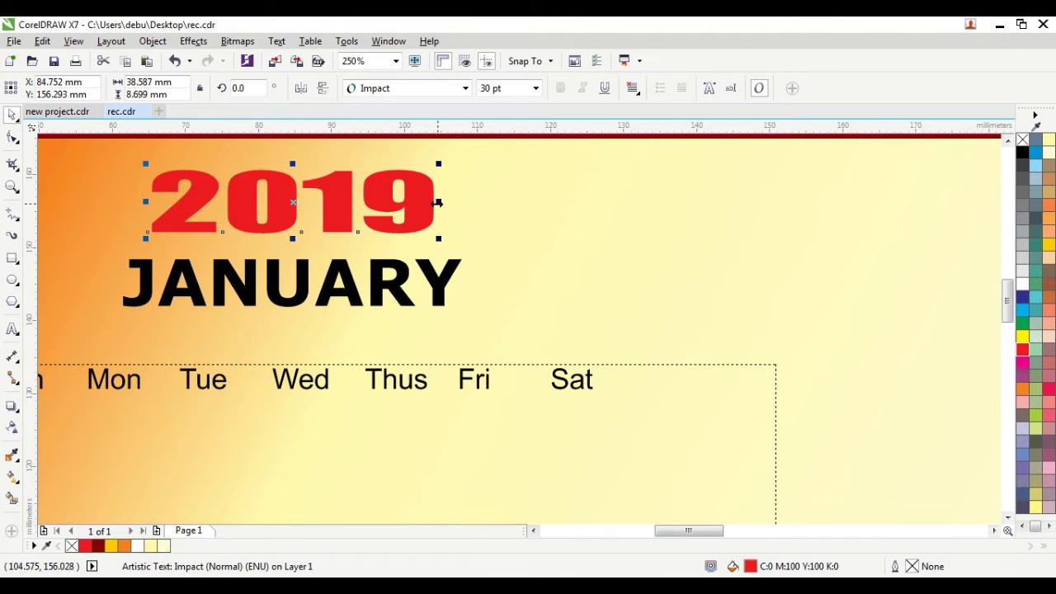
{"action": "left_click_drag", "start_coordinate": [440, 204], "coordinate": [432, 206]}
- Group "2019" and "JANUARY" and move the group slightly down within the inner rectangle
{"action": "left_click", "coordinate": [342, 271]}
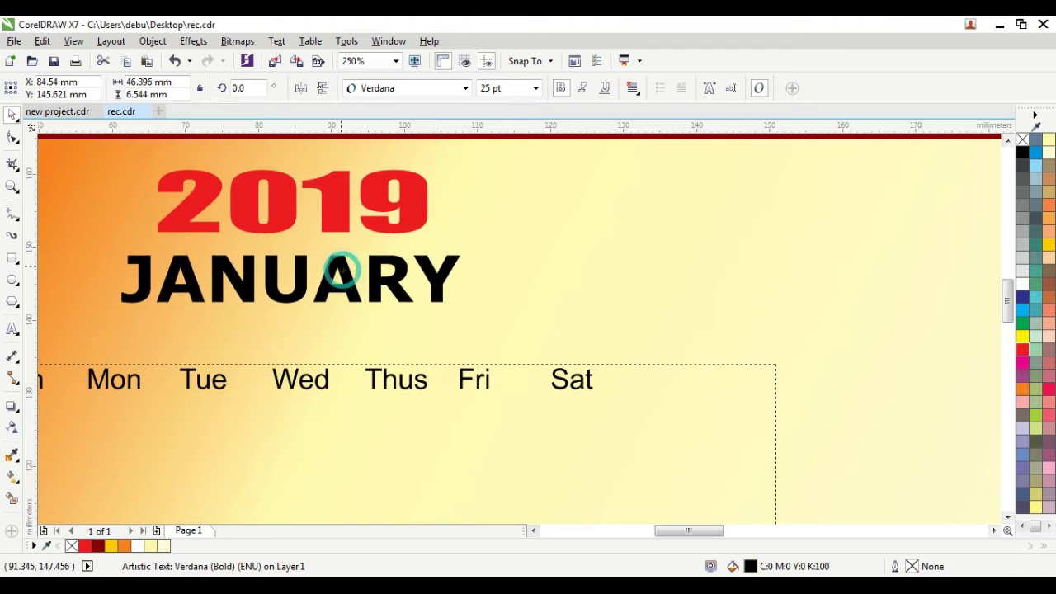
{"action": "left_click", "coordinate": [336, 217], "text": "shift"}
{"action": "right_click", "coordinate": [336, 214]}
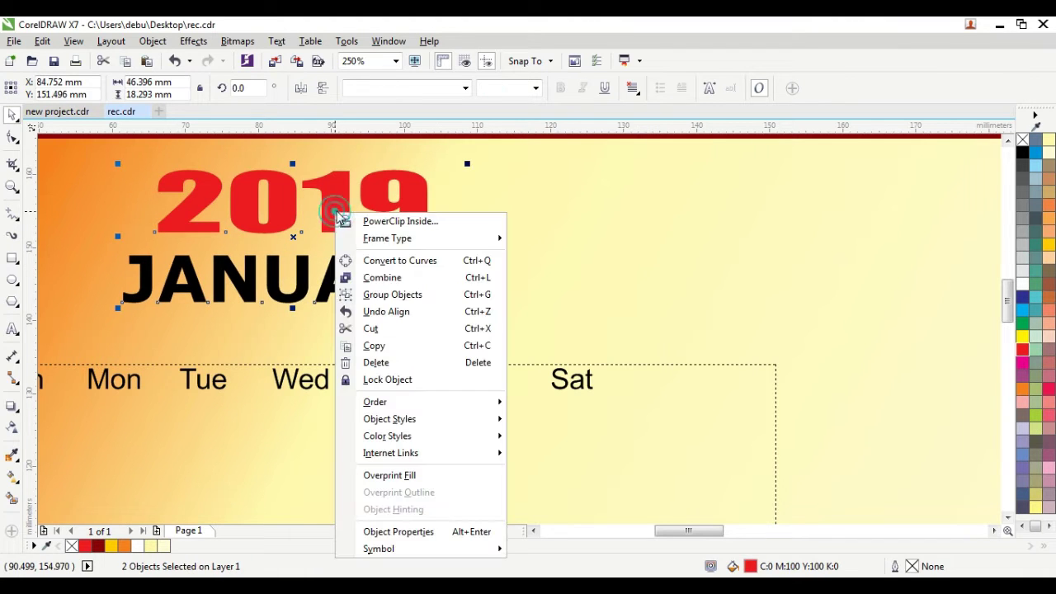
{"action": "left_click", "coordinate": [396, 294]}
{"action": "scroll", "coordinate": [389, 289], "scroll_direction": "down", "scroll_amount": 2}
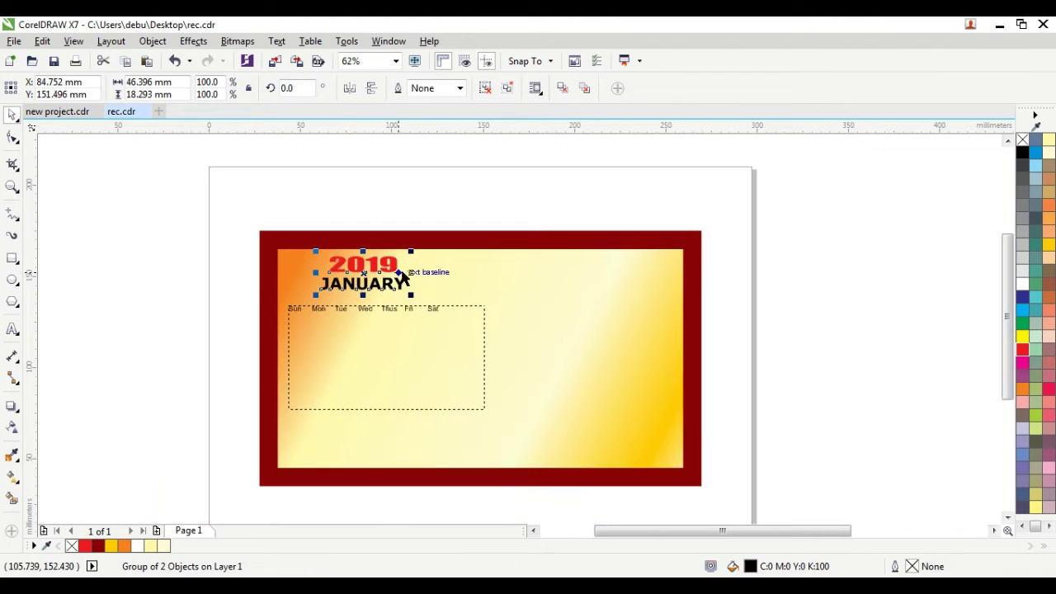
{"action": "scroll", "coordinate": [387, 266], "scroll_direction": "up", "scroll_amount": 1}
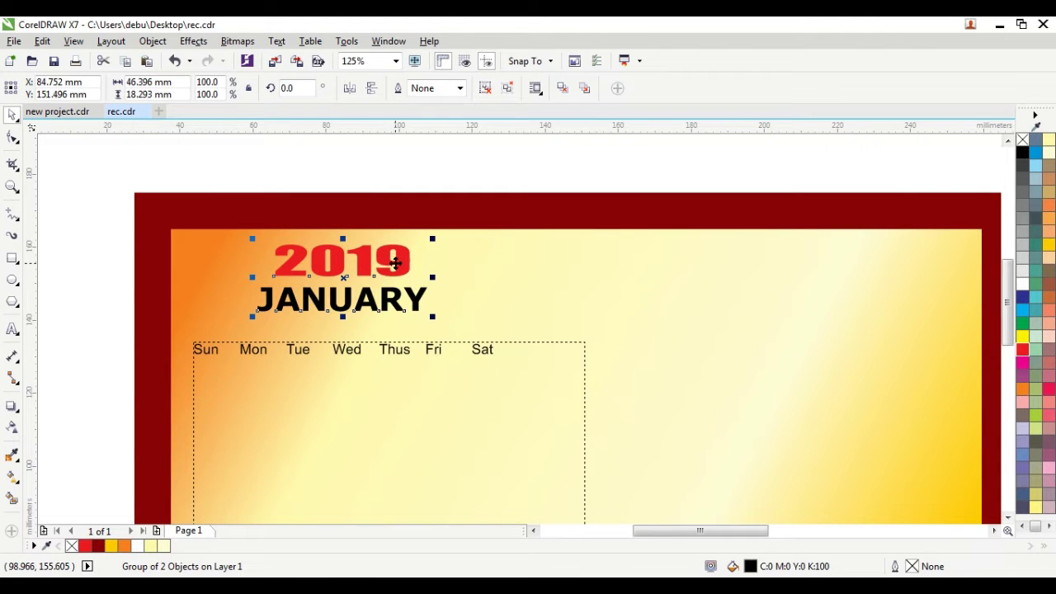
{"action": "left_click_drag", "start_coordinate": [399, 259], "coordinate": [401, 267]}
- Format the weekday headings in Rockwell Condensed at 30 pt
{"action": "left_click", "coordinate": [380, 360]}
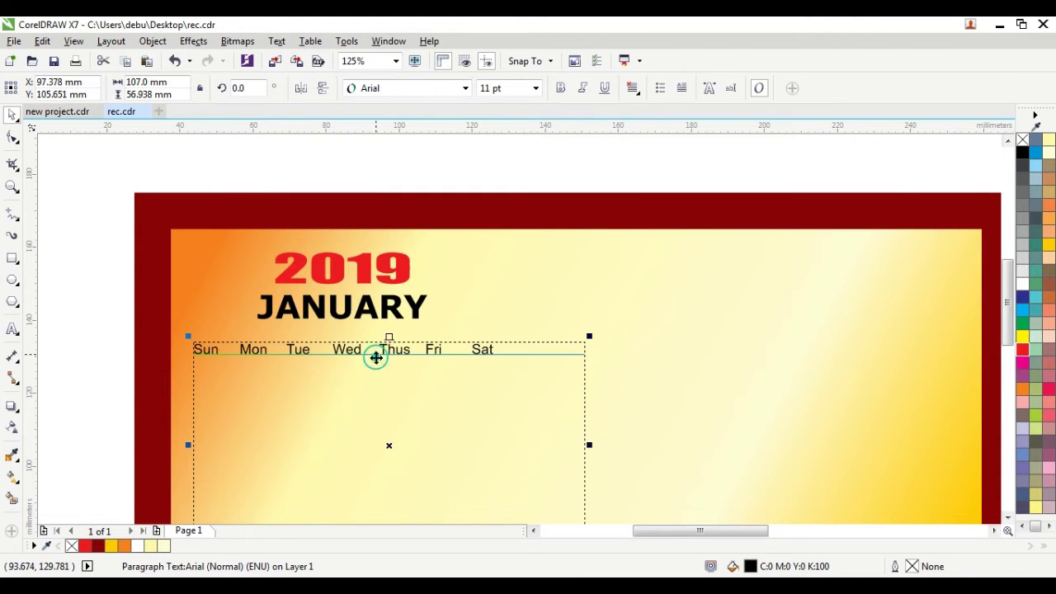
{"action": "left_click", "coordinate": [388, 89]}
{"action": "left_click", "coordinate": [385, 165]}
{"action": "left_click", "coordinate": [508, 88]}
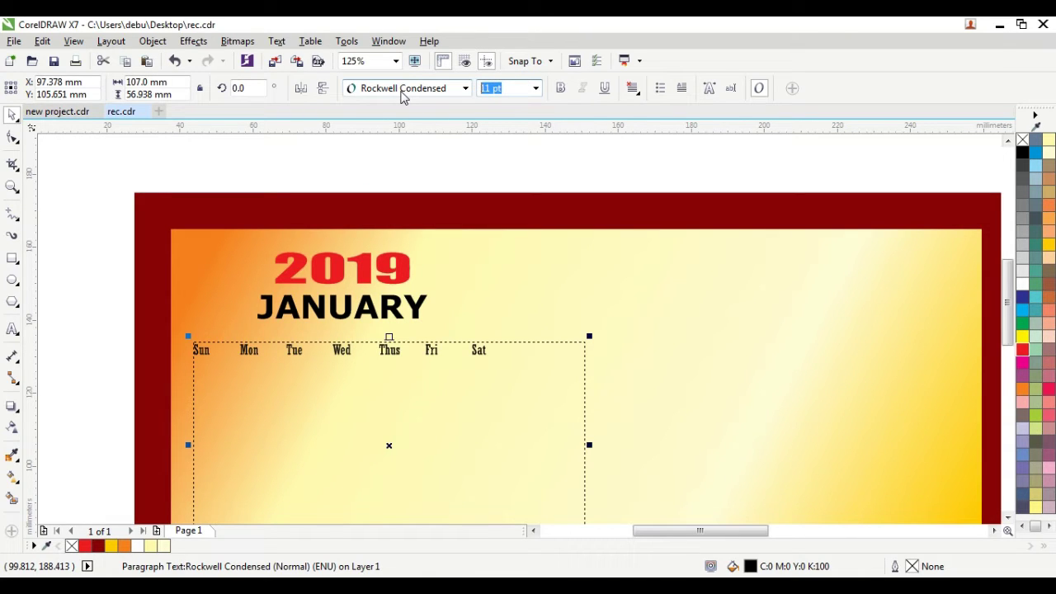
{"action": "type", "text": "30"}
{"action": "key", "text": "Return"}
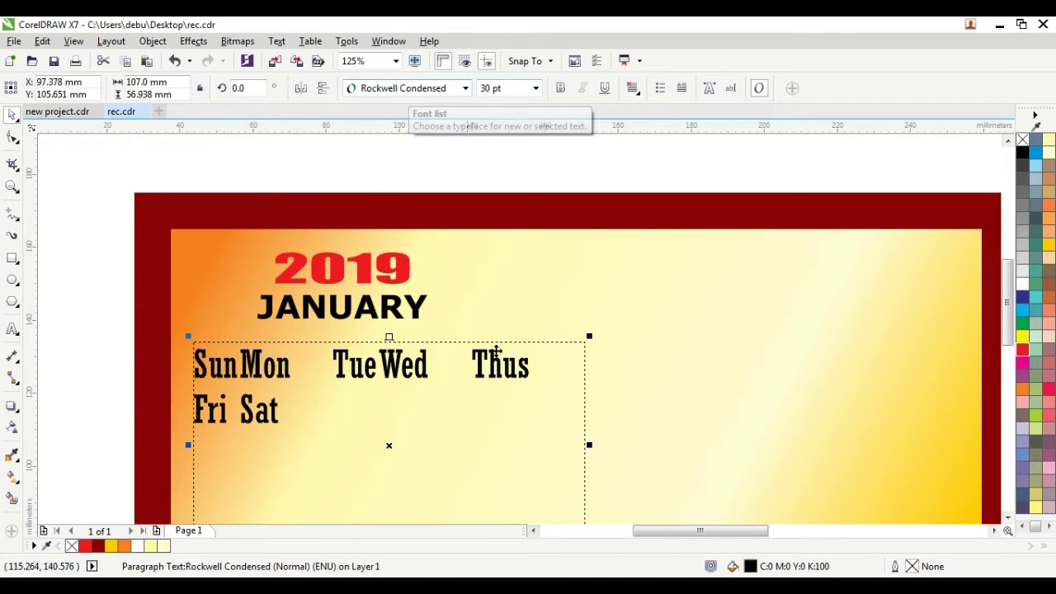
- Extend the weekday frame's height to about 70 mm and move the frame slightly down from the title
{"action": "scroll", "coordinate": [634, 398], "scroll_direction": "down", "scroll_amount": 1}
{"action": "scroll", "coordinate": [554, 427], "scroll_direction": "up", "scroll_amount": 1}
{"action": "scroll", "coordinate": [549, 449], "scroll_direction": "down", "scroll_amount": 2}
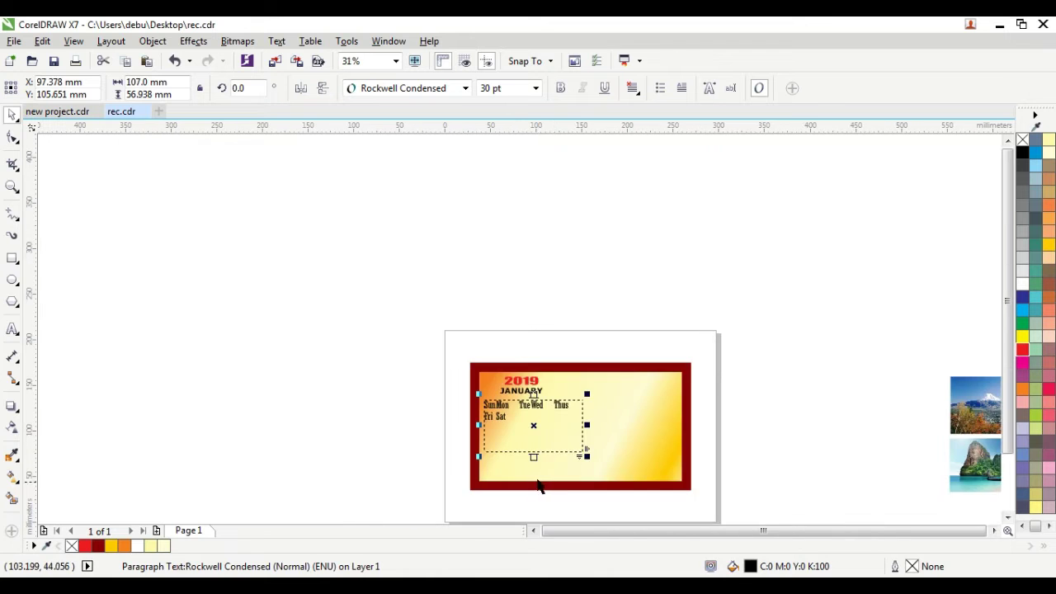
{"action": "scroll", "coordinate": [536, 474], "scroll_direction": "up", "scroll_amount": 2}
{"action": "left_click_drag", "start_coordinate": [522, 433], "coordinate": [523, 479]}
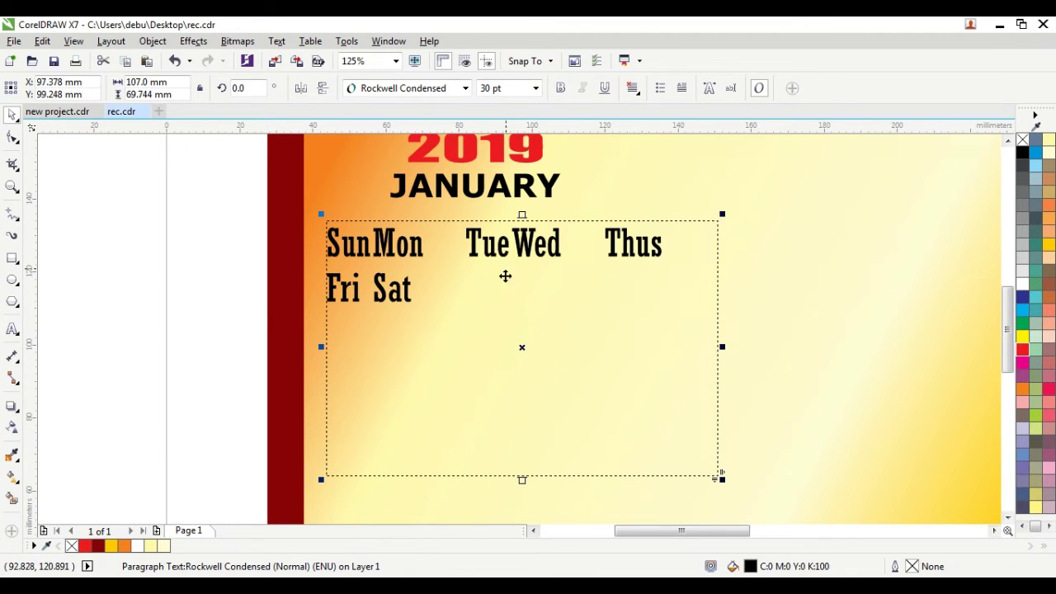
{"action": "left_click_drag", "start_coordinate": [503, 236], "coordinate": [504, 253]}
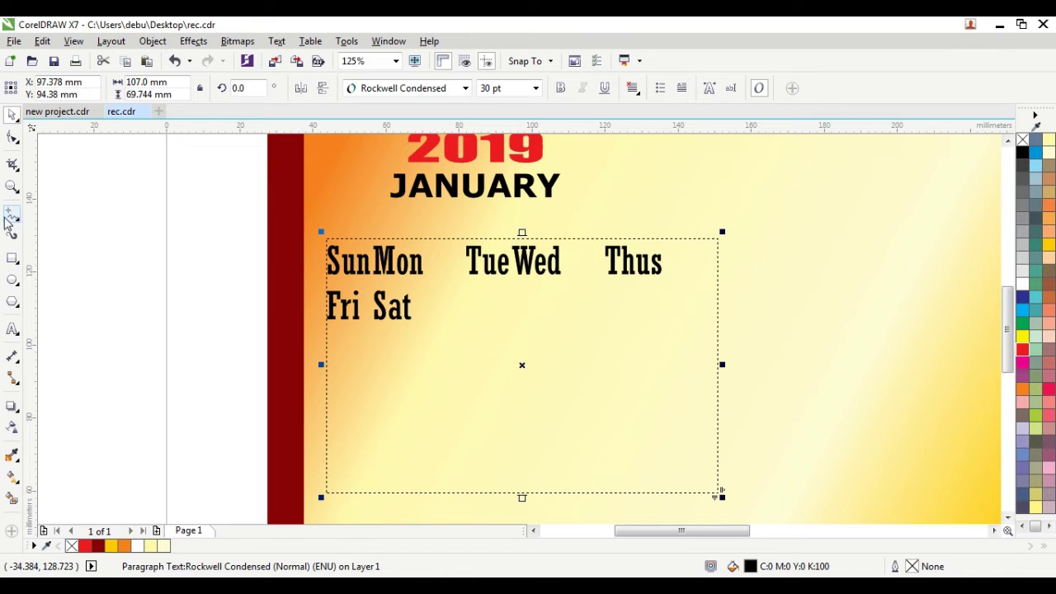
- Draw a straight horizontal line about 109 mm long directly beneath "JANUARY"
{"action": "left_click", "coordinate": [12, 214]}
{"action": "left_click", "coordinate": [321, 203]}
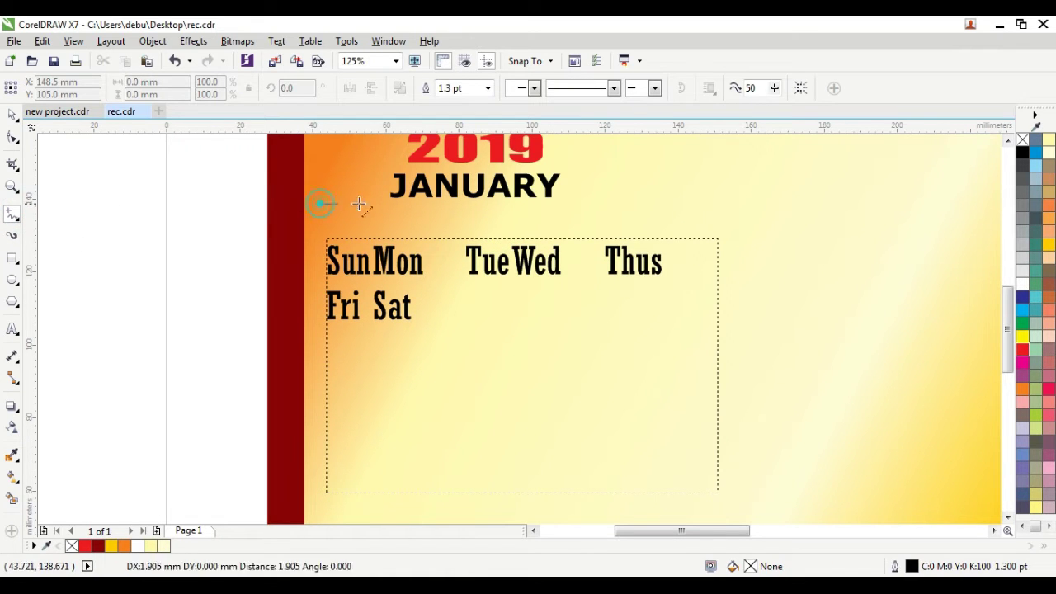
{"action": "left_click", "coordinate": [717, 247], "text": "ctrl"}
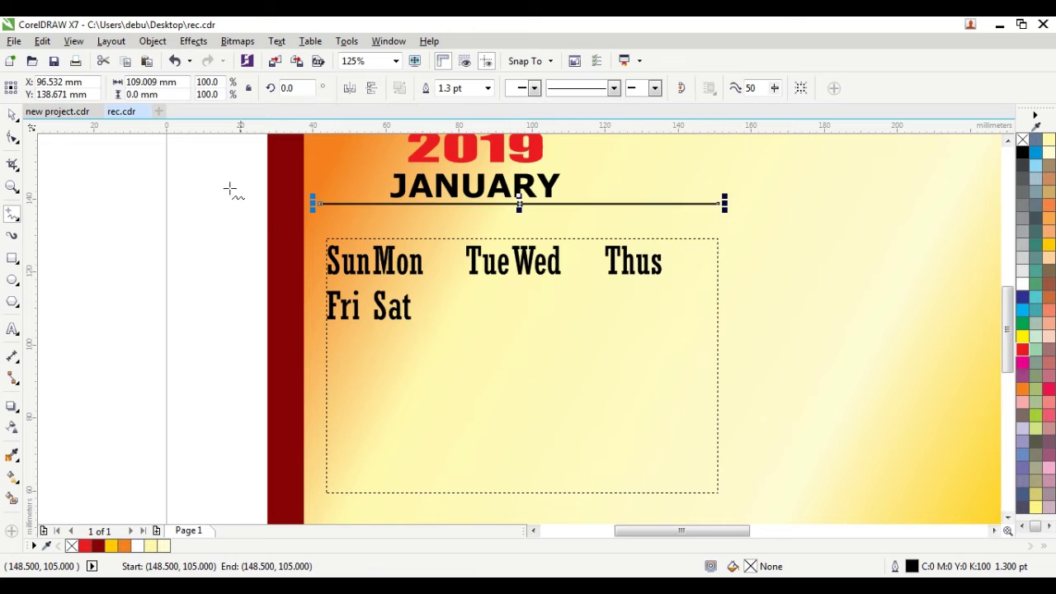
- Set the horizontal line's outline width to 2 pt and its color to cyan
{"action": "left_click", "coordinate": [12, 114]}
{"action": "left_click_drag", "start_coordinate": [318, 203], "coordinate": [314, 203]}
{"action": "key", "text": "F12"}
{"action": "type", "text": "2"}
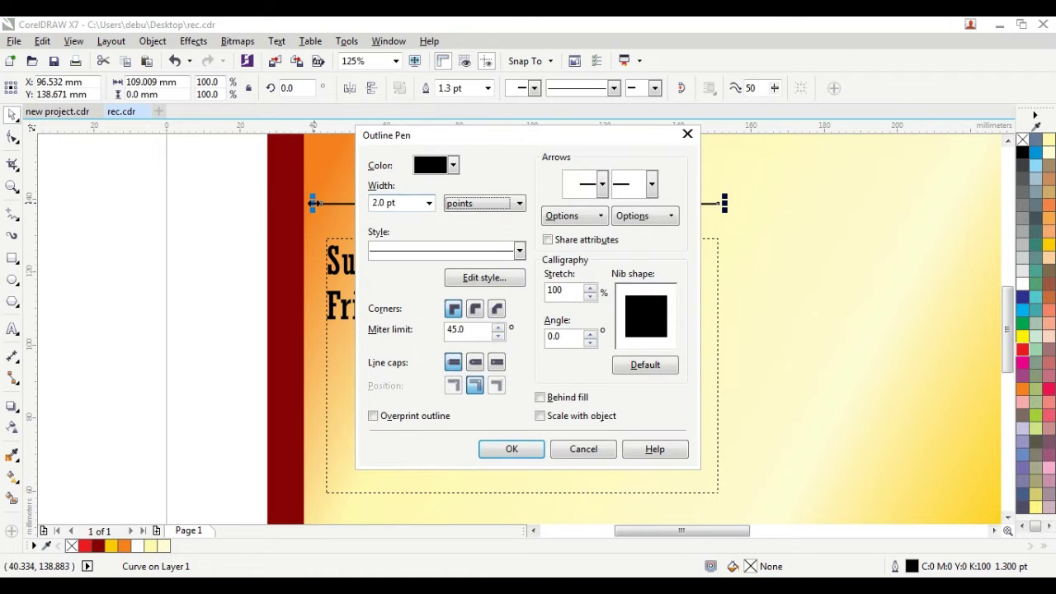
{"action": "key", "text": "Return"}
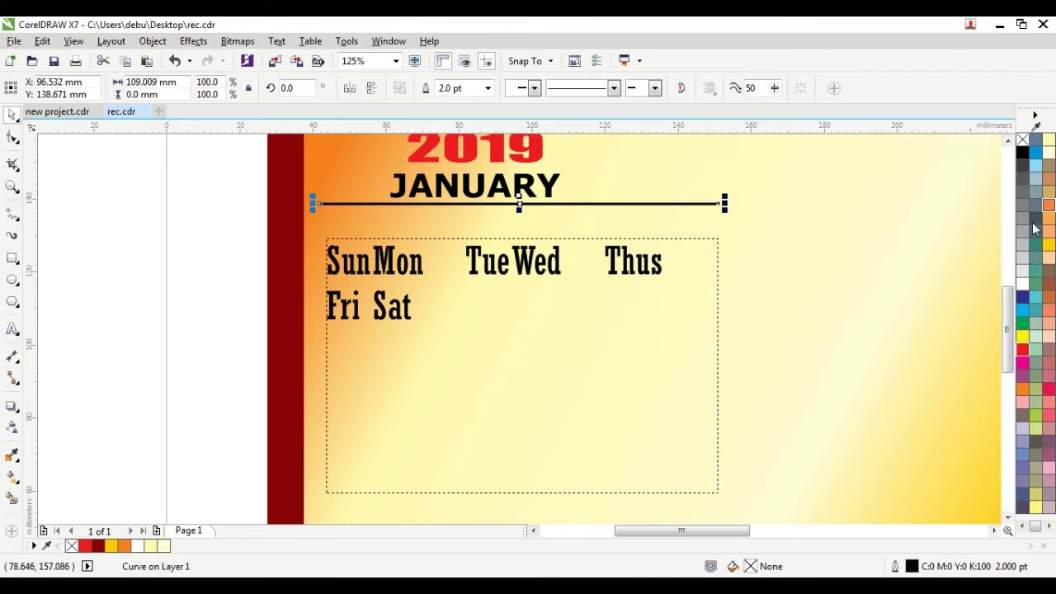
{"action": "right_click", "coordinate": [1022, 310]}
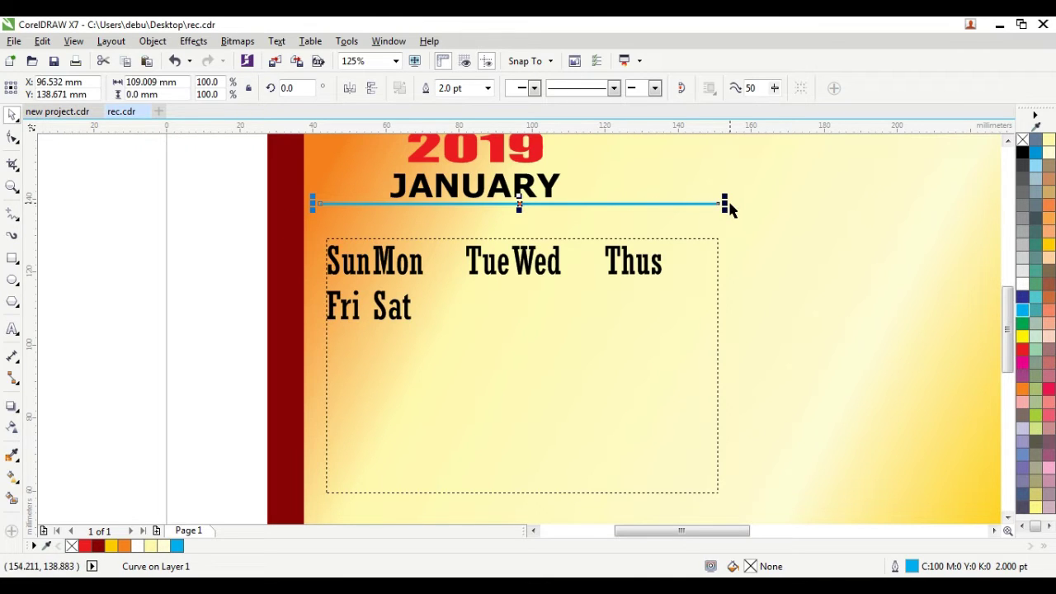
- Shorten the cyan line at both ends and move the weekday frame slightly up toward it
{"action": "left_click_drag", "start_coordinate": [724, 203], "coordinate": [713, 204]}
{"action": "left_click", "coordinate": [542, 281]}
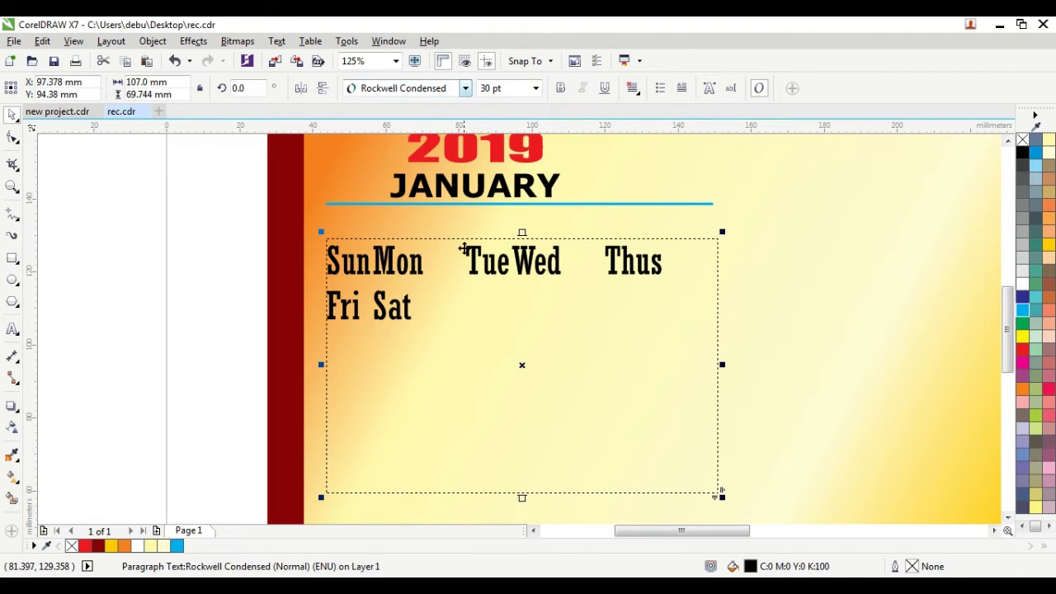
{"action": "left_click_drag", "start_coordinate": [436, 292], "coordinate": [440, 279]}
{"action": "scroll", "coordinate": [441, 279], "scroll_direction": "down", "scroll_amount": 2}
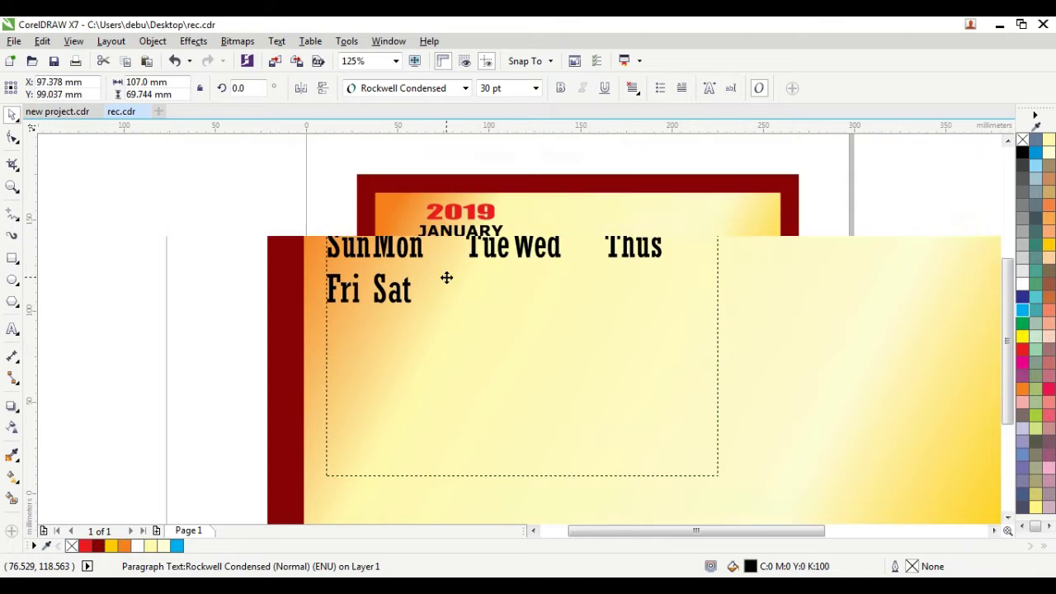
- Centre the "2019 JANUARY" title horizontally over the cyan line
{"action": "left_click", "coordinate": [303, 256]}
{"action": "scroll", "coordinate": [477, 260], "scroll_direction": "up", "scroll_amount": 2}
{"action": "left_click_drag", "start_coordinate": [150, 170], "coordinate": [504, 299]}
{"action": "left_click", "coordinate": [517, 265], "text": "shift"}
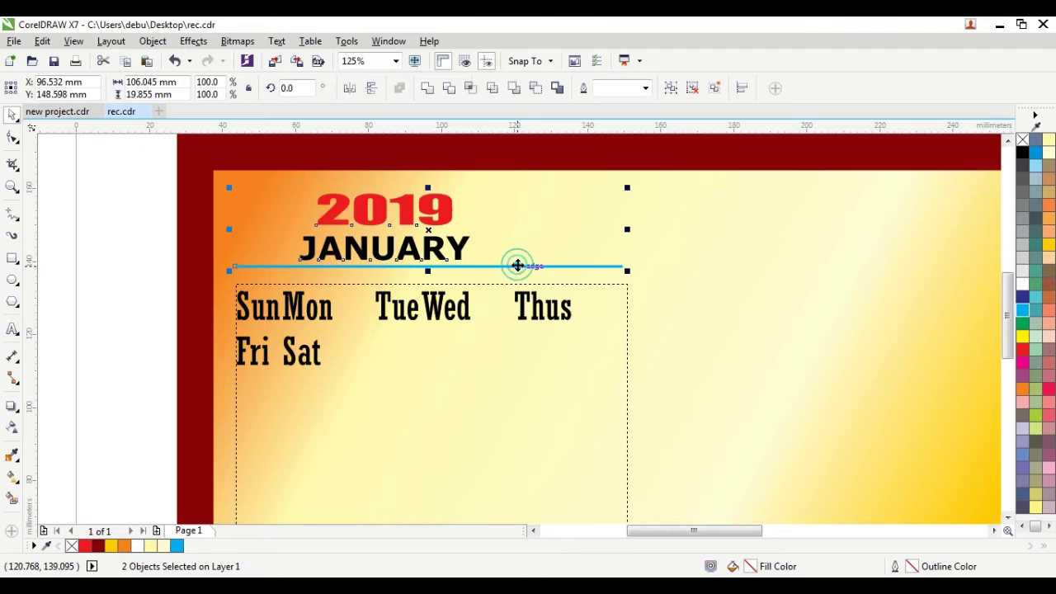
{"action": "key", "text": "c"}
- Reduce all of the weekday text to 20 pt, keeping the Rockwell Condensed font
{"action": "left_click", "coordinate": [479, 339]}
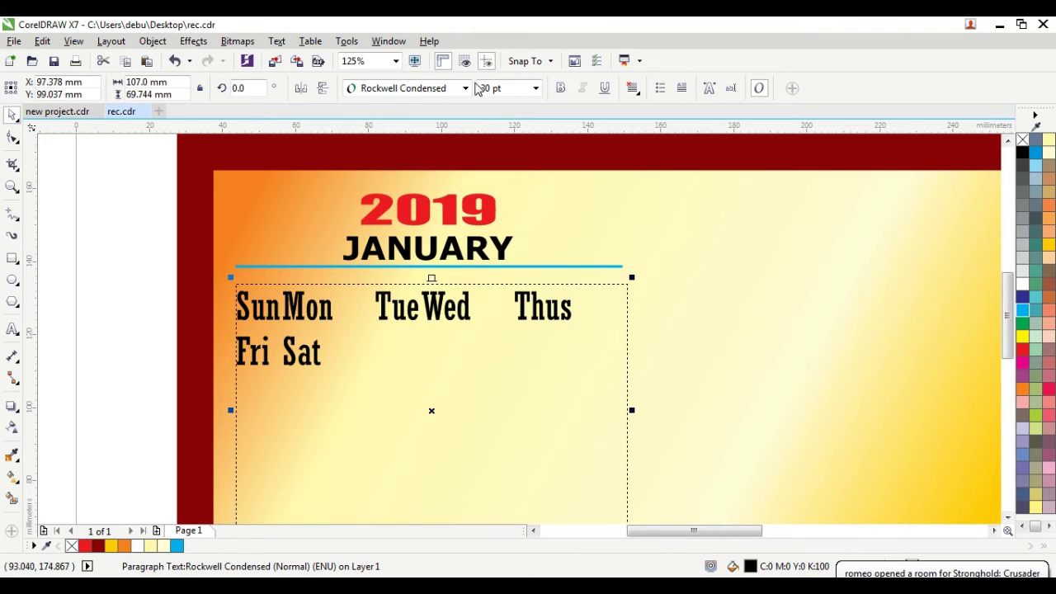
{"action": "left_click", "coordinate": [467, 88]}
{"action": "left_click", "coordinate": [467, 88]}
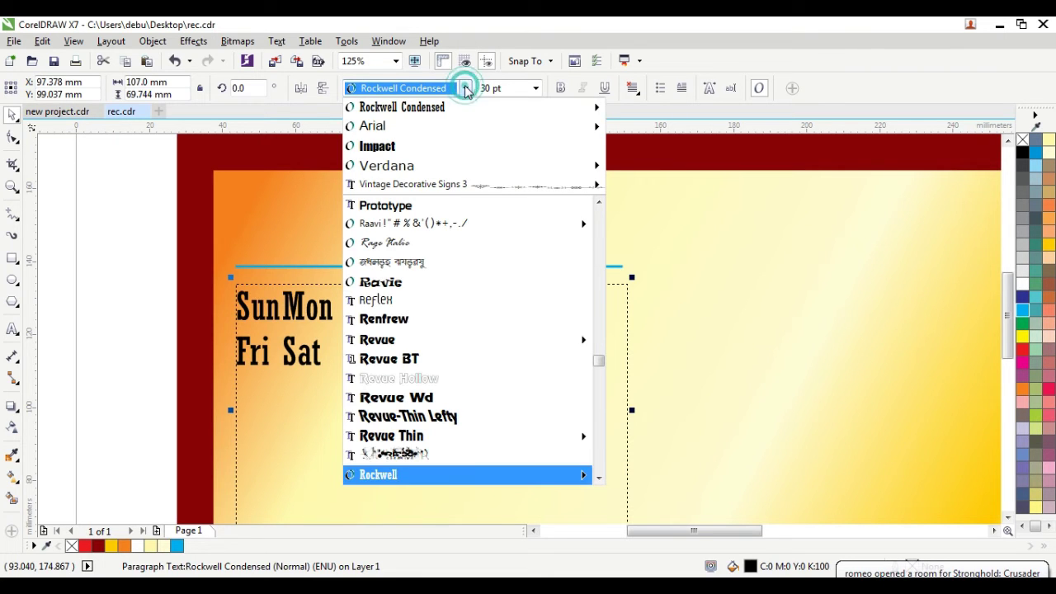
{"action": "left_click", "coordinate": [467, 88]}
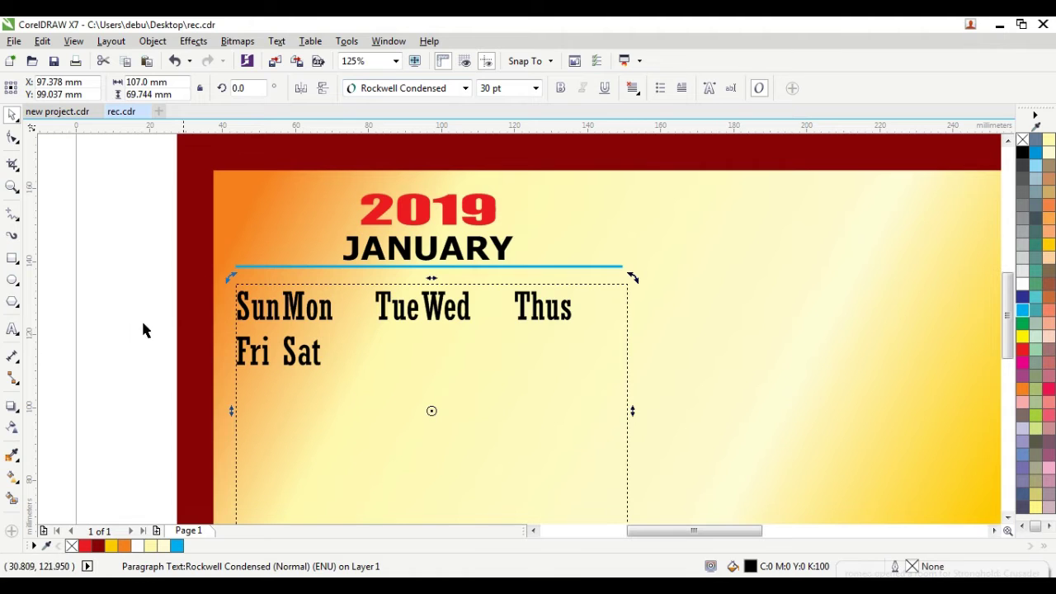
{"action": "left_click", "coordinate": [12, 330]}
{"action": "triple_click", "coordinate": [455, 323]}
{"action": "left_click", "coordinate": [509, 88]}
{"action": "type", "text": "20"}
{"action": "key", "text": "Return"}
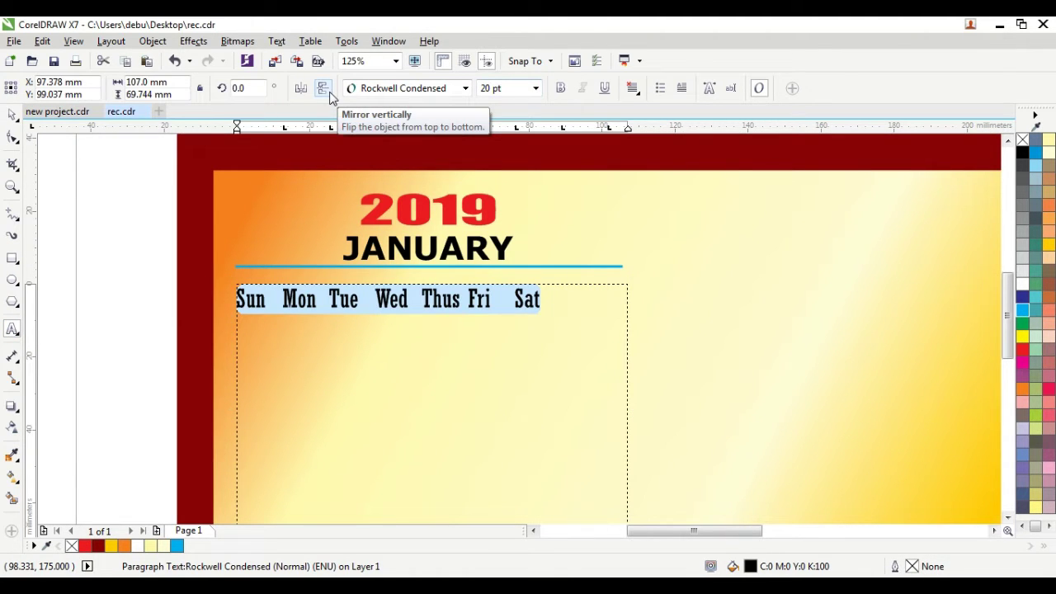
- Remove all the existing tab stops from the weekday text frame
{"action": "left_click_drag", "start_coordinate": [609, 127], "coordinate": [419, 96]}
{"action": "left_click_drag", "start_coordinate": [381, 130], "coordinate": [377, 99]}
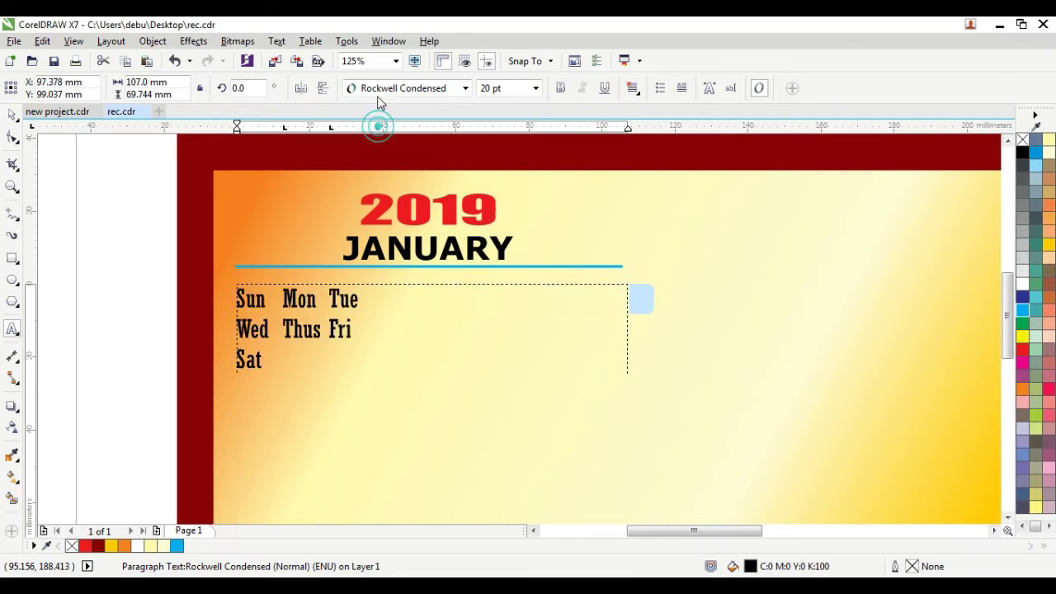
{"action": "left_click_drag", "start_coordinate": [331, 128], "coordinate": [330, 97]}
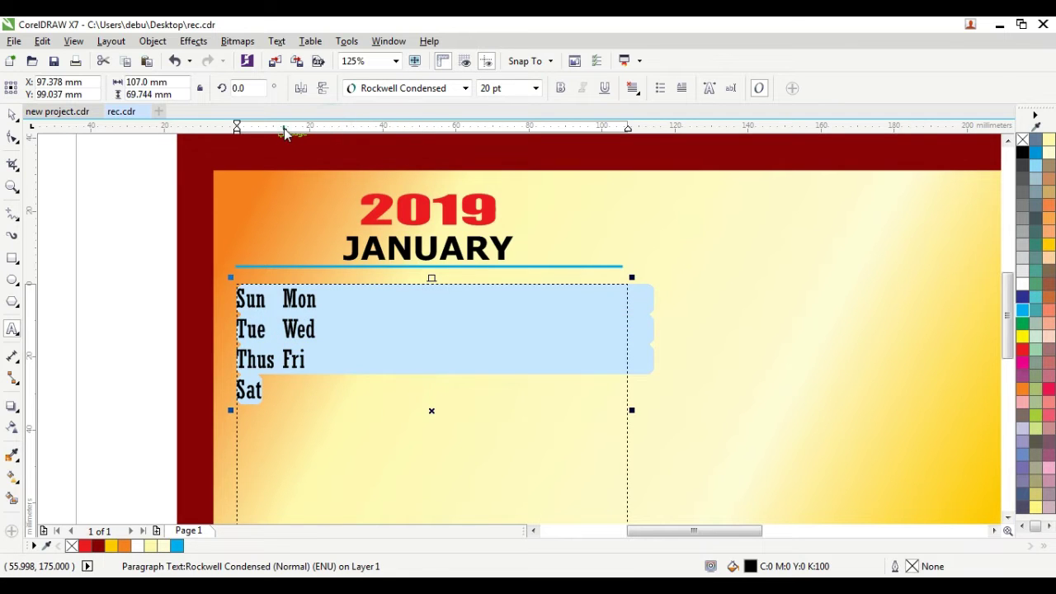
{"action": "left_click_drag", "start_coordinate": [285, 129], "coordinate": [289, 266]}
{"action": "left_click", "coordinate": [267, 298]}
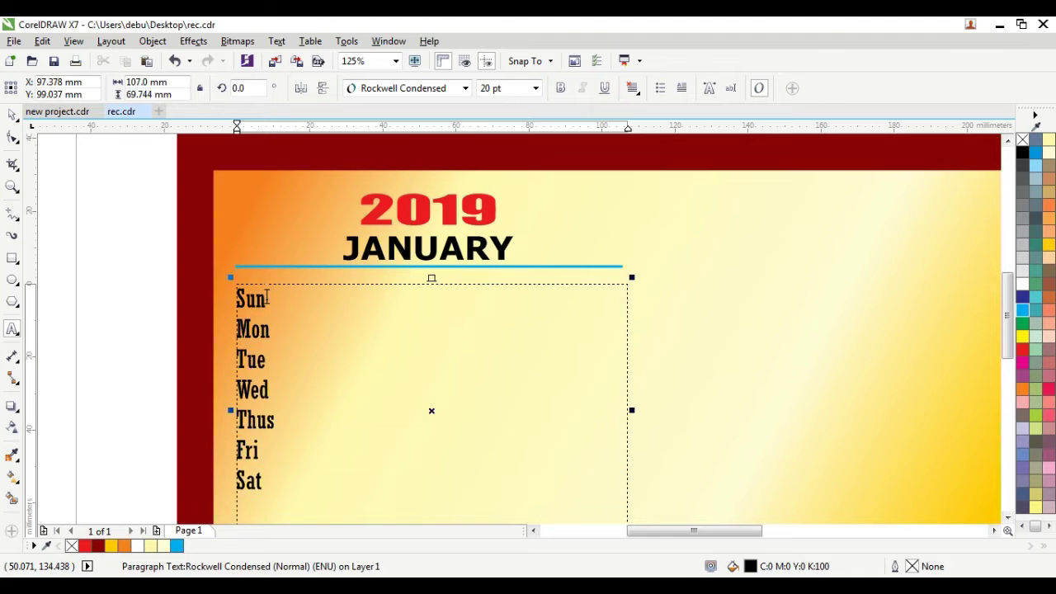
{"action": "scroll", "coordinate": [266, 297], "scroll_direction": "down", "scroll_amount": 1}
{"action": "key", "text": "ctrl+z"}
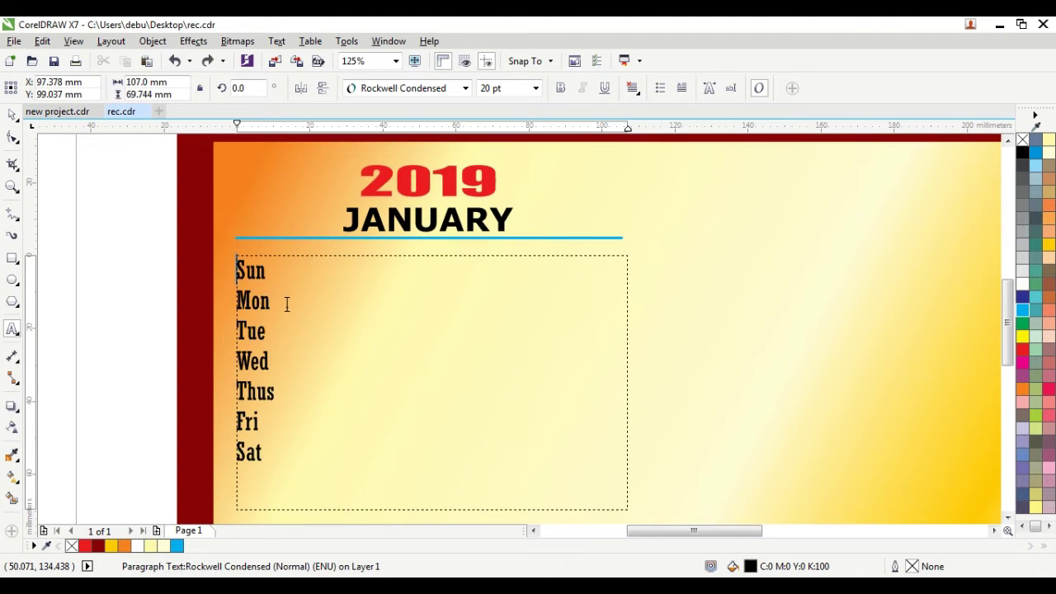
- Add two centre tab stops to the whole weekday text, at about 15 mm and 29 mm
{"action": "key", "text": "ctrl+a"}
{"action": "left_click", "coordinate": [289, 128]}
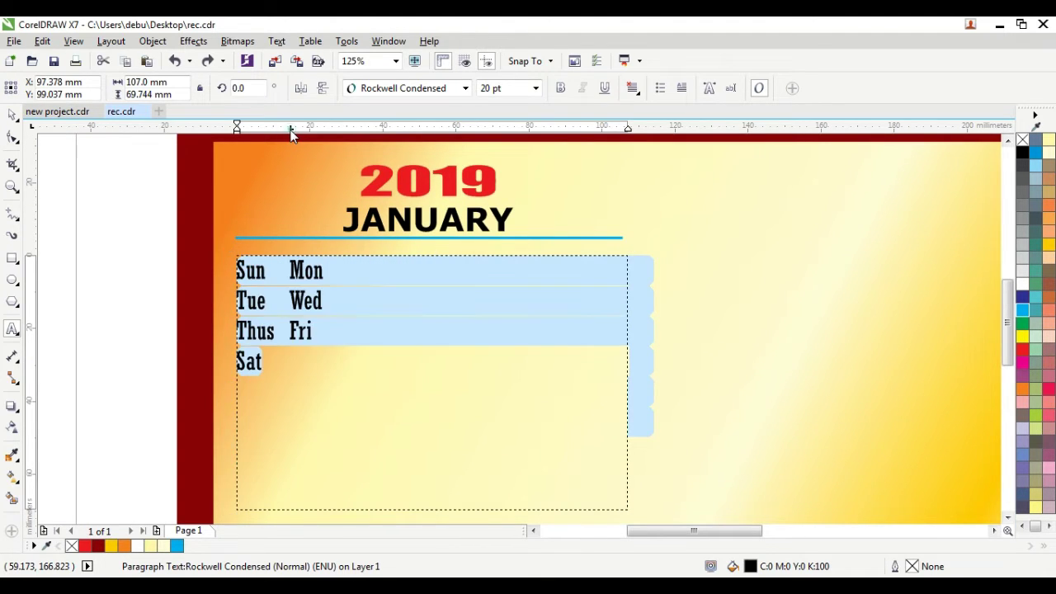
{"action": "right_click", "coordinate": [291, 128]}
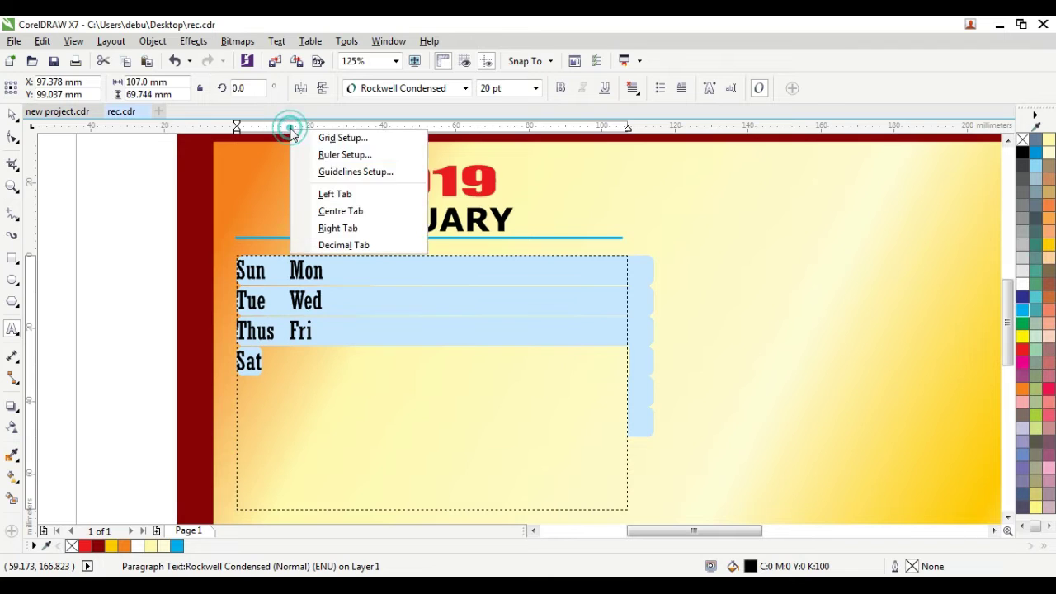
{"action": "left_click", "coordinate": [346, 214]}
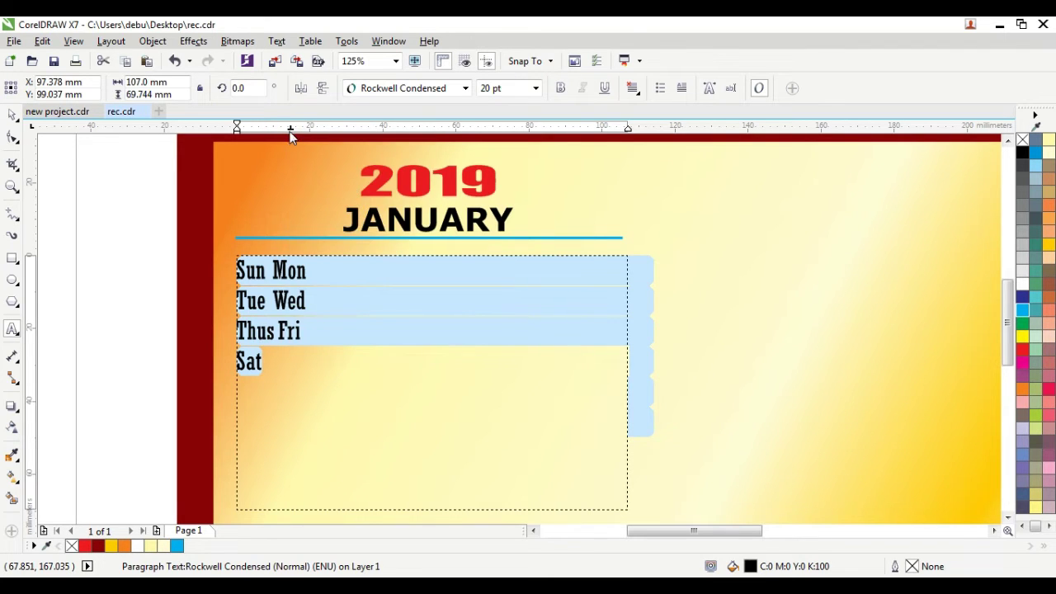
{"action": "left_click", "coordinate": [348, 126]}
{"action": "left_click", "coordinate": [347, 126]}
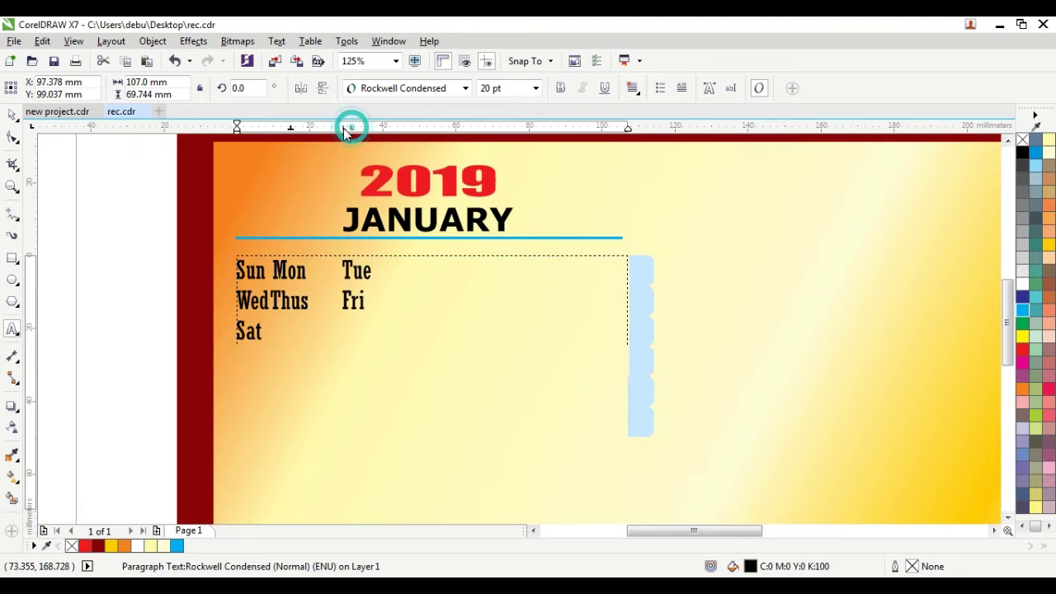
{"action": "right_click", "coordinate": [342, 130]}
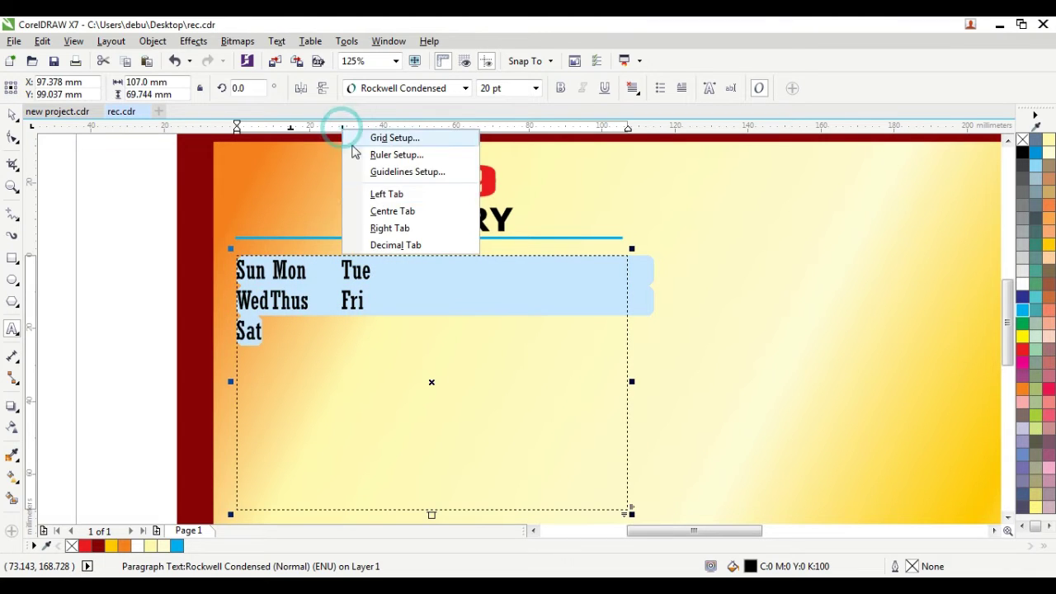
{"action": "left_click", "coordinate": [383, 213]}
- Insert a tab before "Sun" and add a third centre tab stop at about 41 mm to the whole text
{"action": "left_click", "coordinate": [300, 262]}
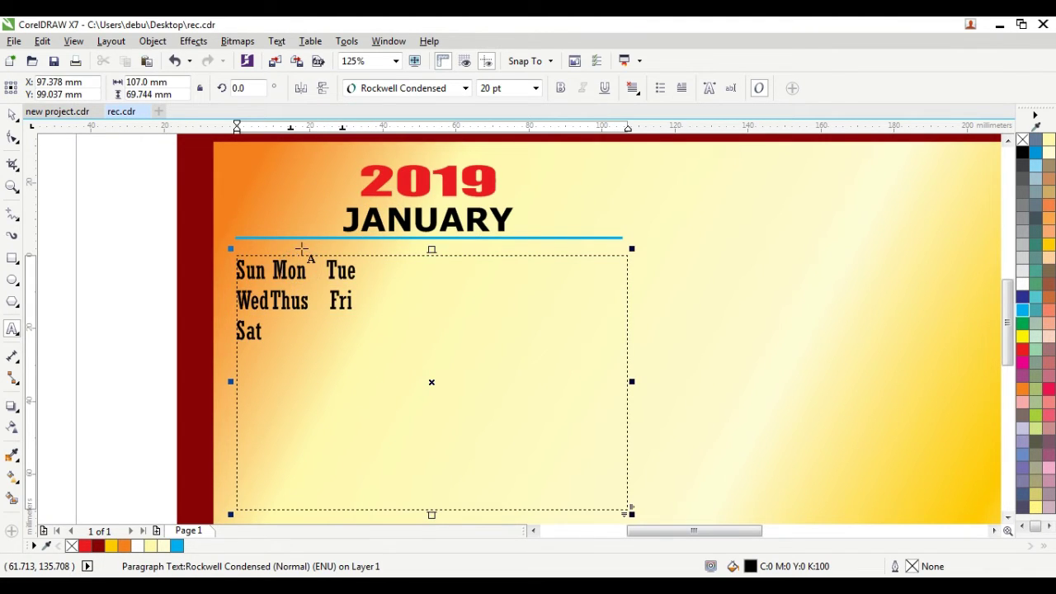
{"action": "key", "text": "ctrl+a"}
{"action": "left_click", "coordinate": [388, 130]}
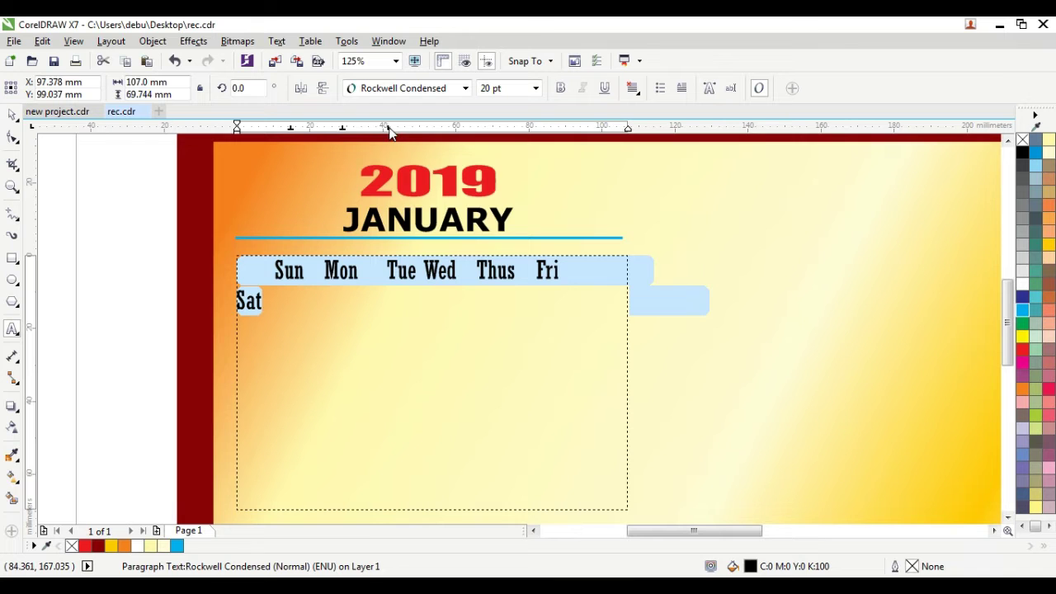
{"action": "right_click", "coordinate": [389, 129]}
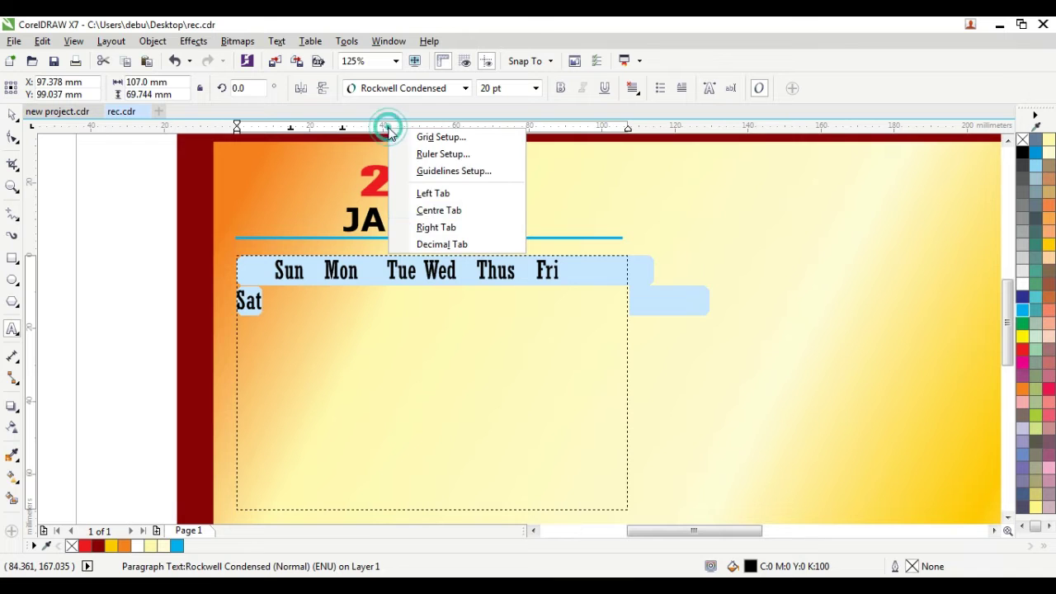
{"action": "left_click", "coordinate": [439, 213]}
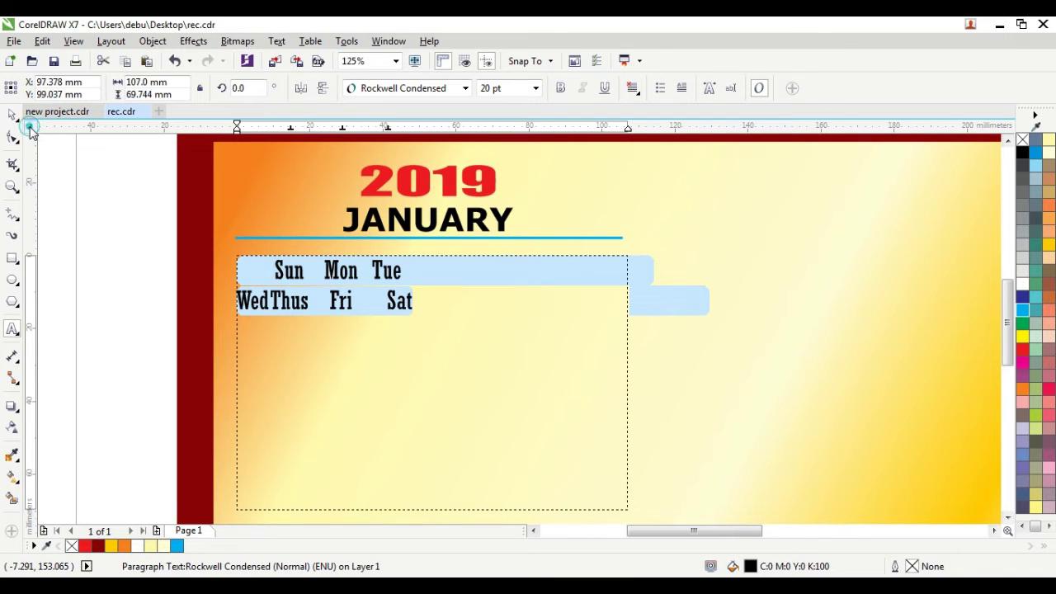
- Add four more centre tab stops to the weekday text, at about 53, 70, 89 and 102 mm
{"action": "left_click", "coordinate": [430, 130]}
{"action": "left_click", "coordinate": [493, 130]}
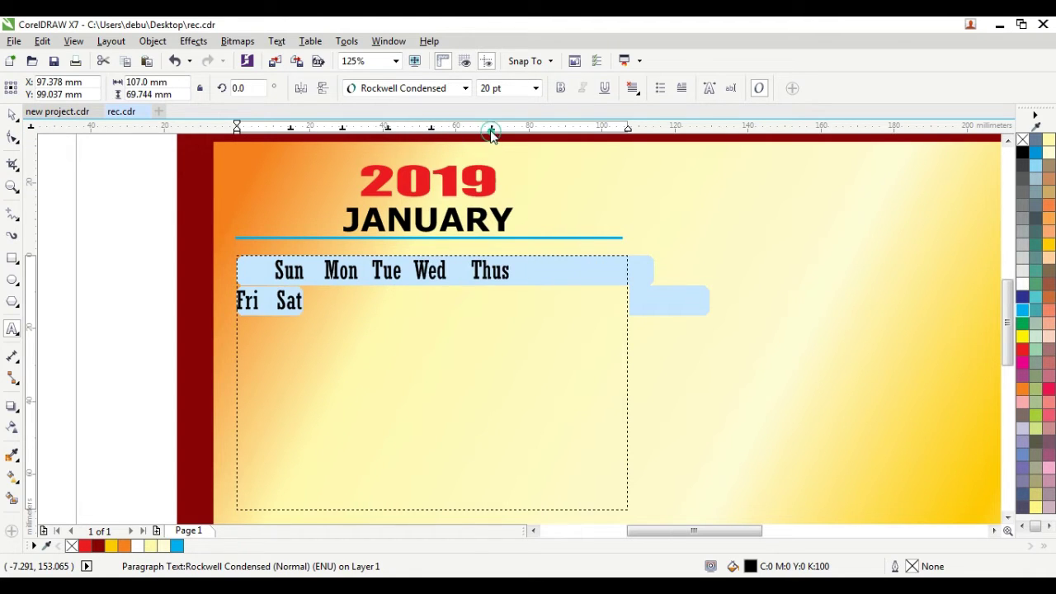
{"action": "left_click", "coordinate": [548, 130]}
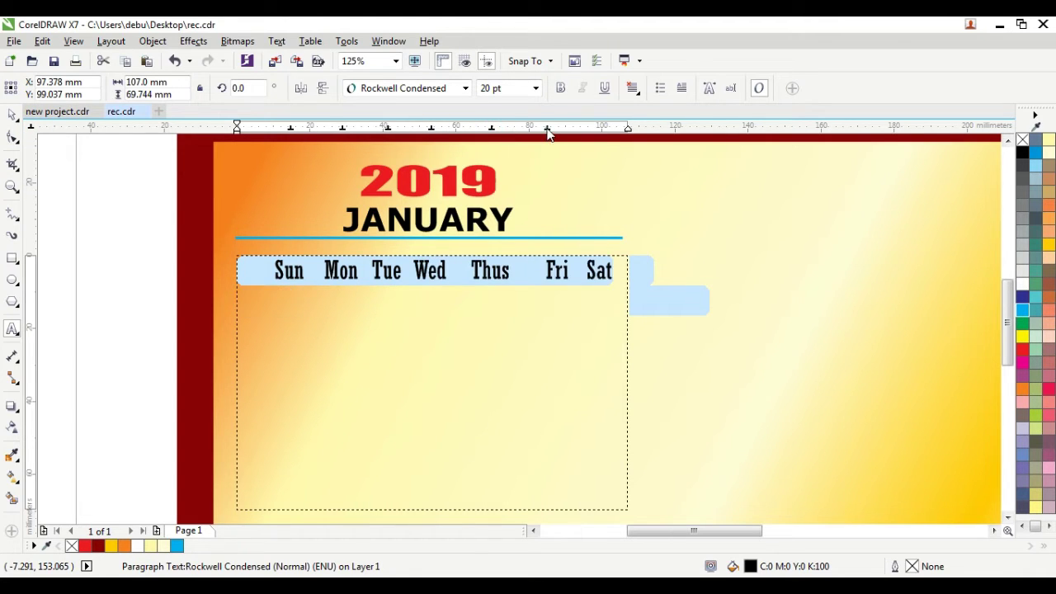
{"action": "left_click", "coordinate": [593, 130]}
{"action": "left_click_drag", "start_coordinate": [593, 130], "coordinate": [564, 130]}
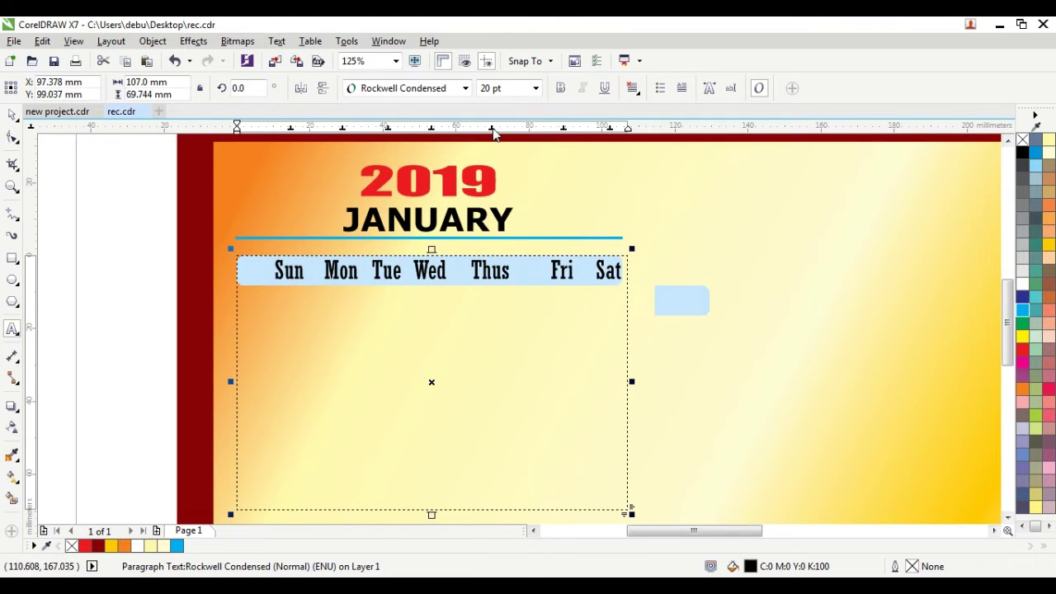
- Reposition the seven weekday tab stops to about 8, 22, 38, 53, 71, 88 and 100 mm
{"action": "left_click_drag", "start_coordinate": [492, 132], "coordinate": [508, 132]}
{"action": "left_click_drag", "start_coordinate": [434, 132], "coordinate": [506, 132]}
{"action": "left_click_drag", "start_coordinate": [293, 132], "coordinate": [266, 132]}
{"action": "left_click_drag", "start_coordinate": [344, 132], "coordinate": [320, 132]}
{"action": "left_click_drag", "start_coordinate": [390, 132], "coordinate": [375, 132]}
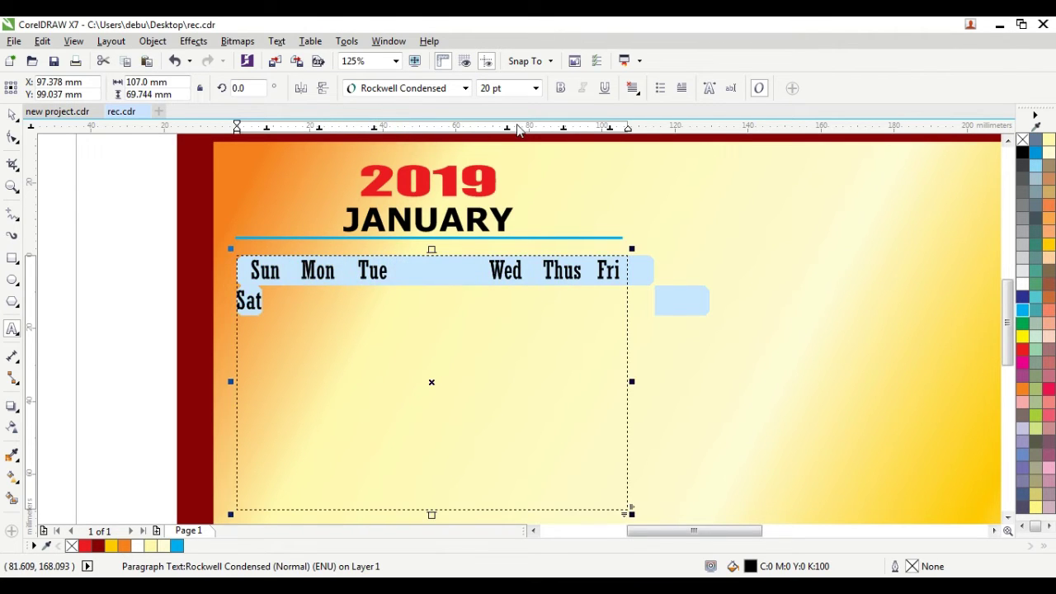
{"action": "left_click_drag", "start_coordinate": [511, 135], "coordinate": [432, 134]}
{"action": "left_click_drag", "start_coordinate": [565, 131], "coordinate": [495, 132]}
{"action": "left_click_drag", "start_coordinate": [612, 132], "coordinate": [497, 136]}
{"action": "left_click", "coordinate": [596, 130]}
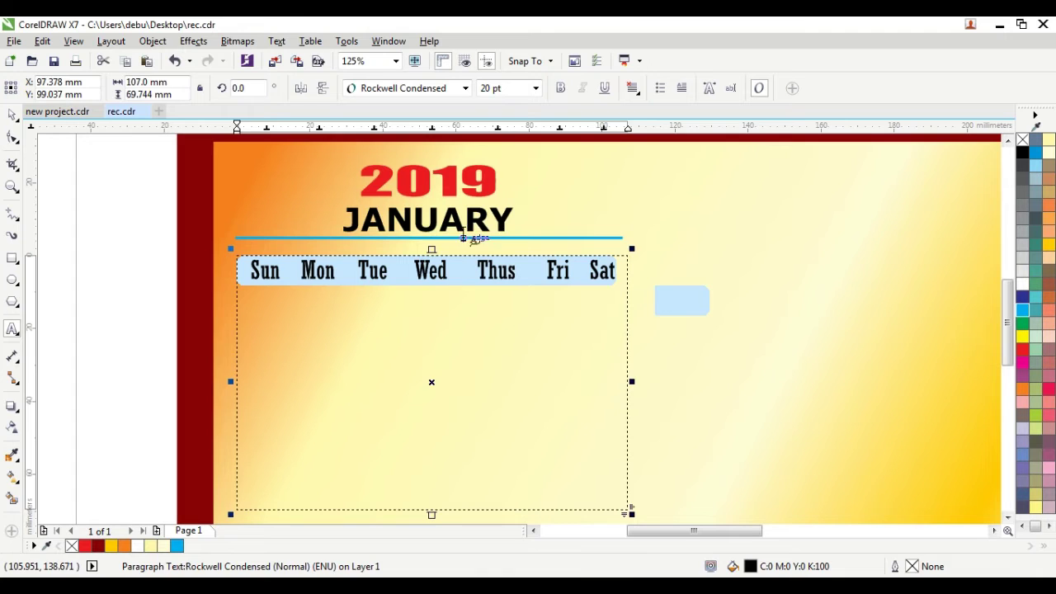
- Set the weekday text size to 25 pt and shift the "Fri" tab stop back to about 87 mm
{"action": "left_click", "coordinate": [463, 241]}
{"action": "left_click", "coordinate": [426, 267]}
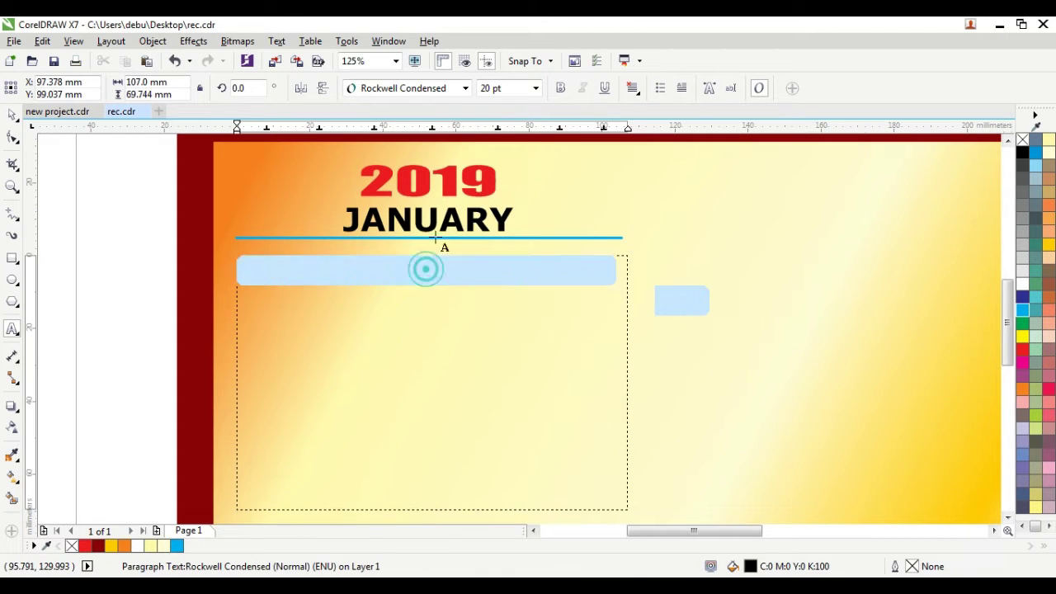
{"action": "left_click", "coordinate": [505, 89]}
{"action": "type", "text": "25"}
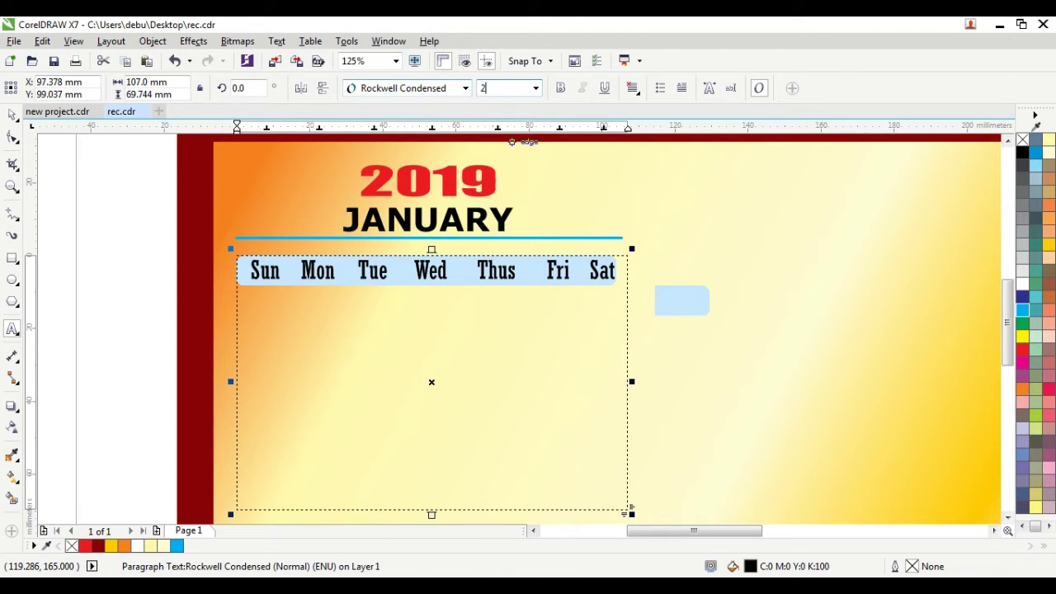
{"action": "key", "text": "Return"}
{"action": "key", "text": "End"}
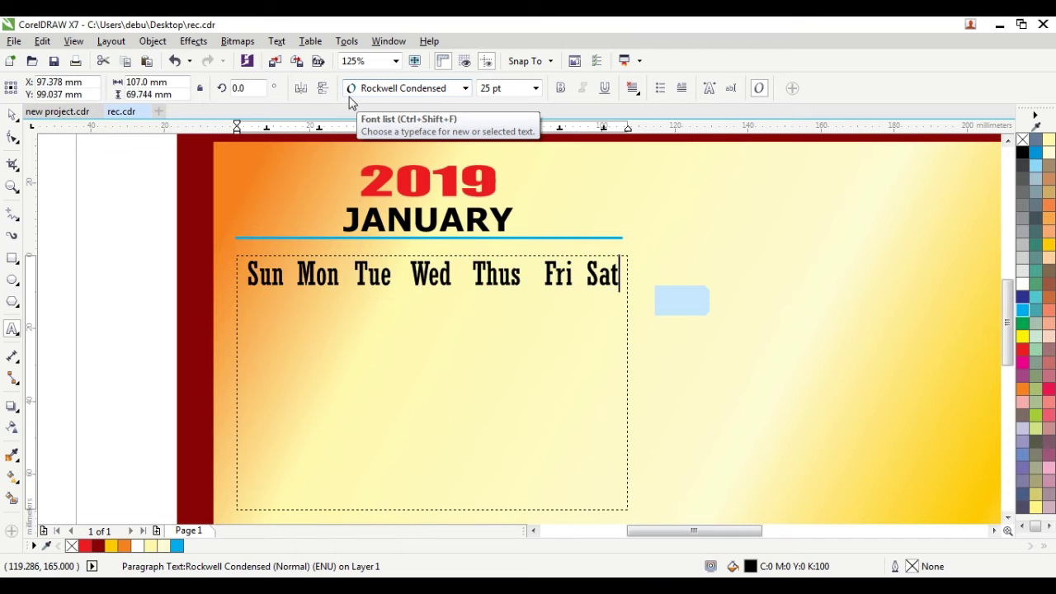
{"action": "key", "text": "ctrl+a"}
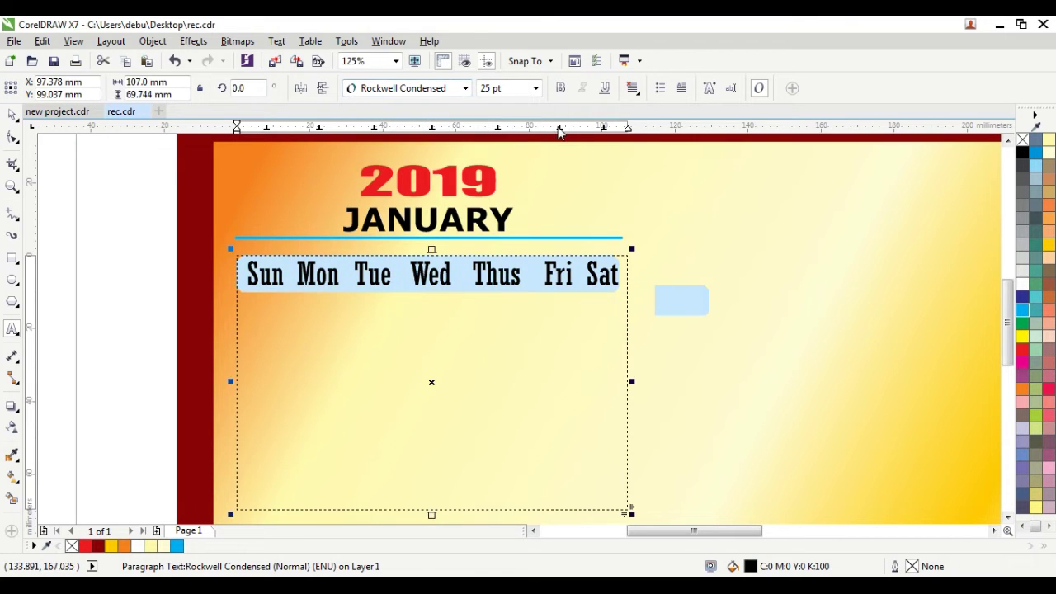
{"action": "left_click_drag", "start_coordinate": [558, 128], "coordinate": [554, 129]}
- Enter the first date row with 1 to 5 tabbed under Tue through Sat, and start a new line
{"action": "left_click", "coordinate": [393, 278]}
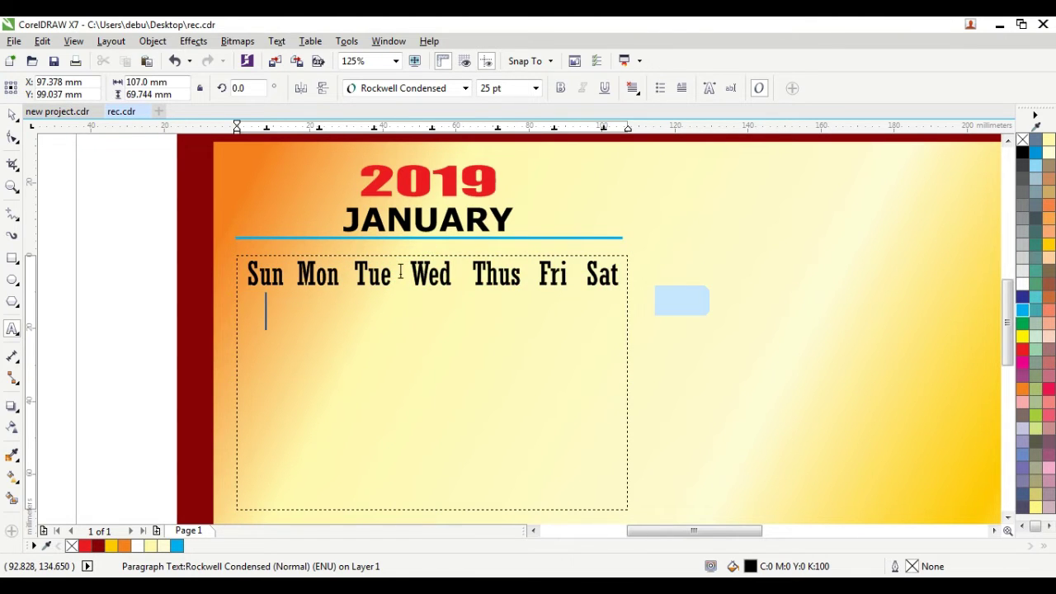
{"action": "key", "text": "Tab"}
{"action": "type", "text": "3"}
{"action": "key", "text": "Tab"}
{"action": "type", "text": "4"}
{"action": "key", "text": "Tab"}
{"action": "type", "text": "5"}
{"action": "key", "text": "Return"}
- Enter the dates 6 to 14 in the rows below, separated by tabs
{"action": "type", "text": "6"}
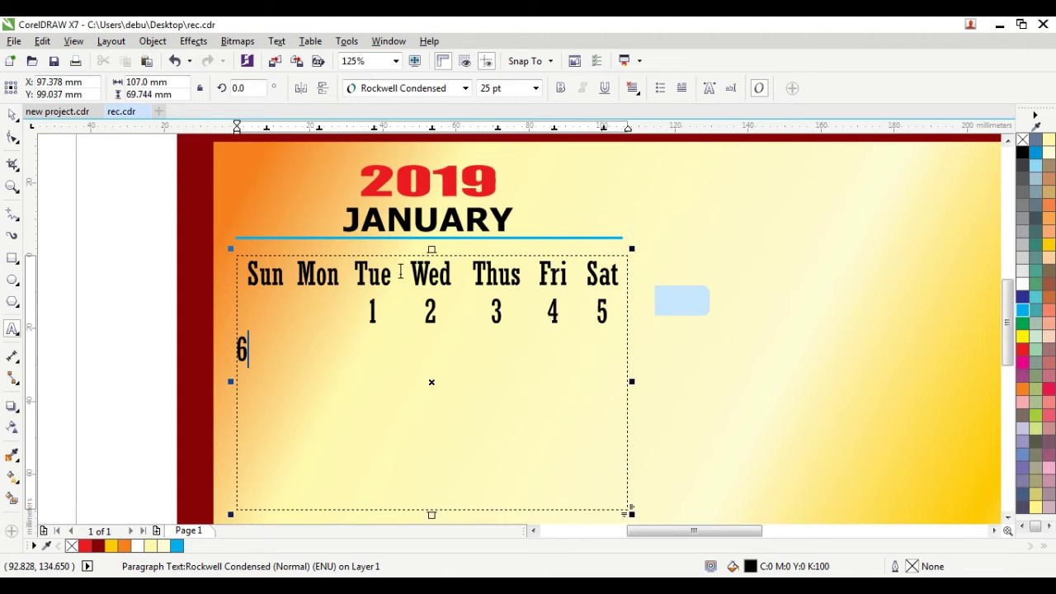
{"action": "type", "text": "\t7\t8\t9\t10\t"}
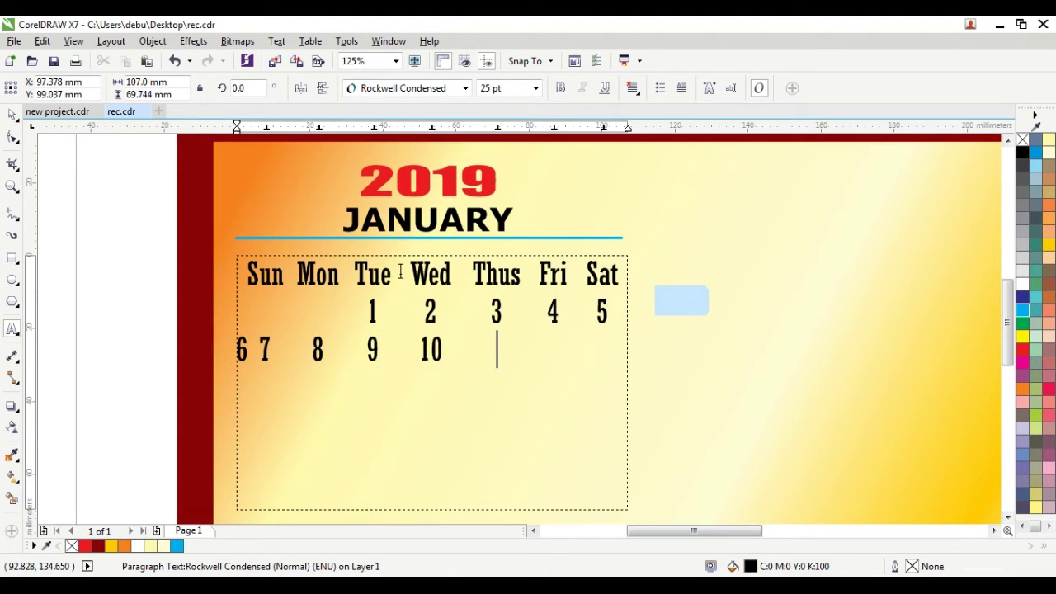
{"action": "type", "text": "11\t12"}
{"action": "key", "text": "Tab"}
{"action": "type", "text": "13 \t14"}
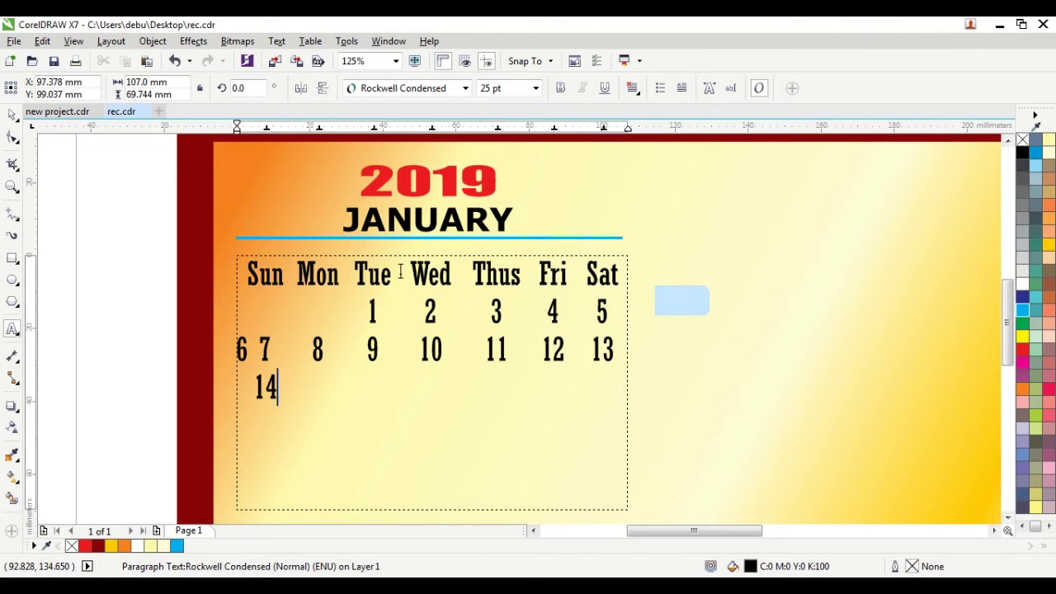
- Indent the second date row with a tab so the 6 falls under Sun, and remove the break before 14
{"action": "key", "text": "ctrl+a"}
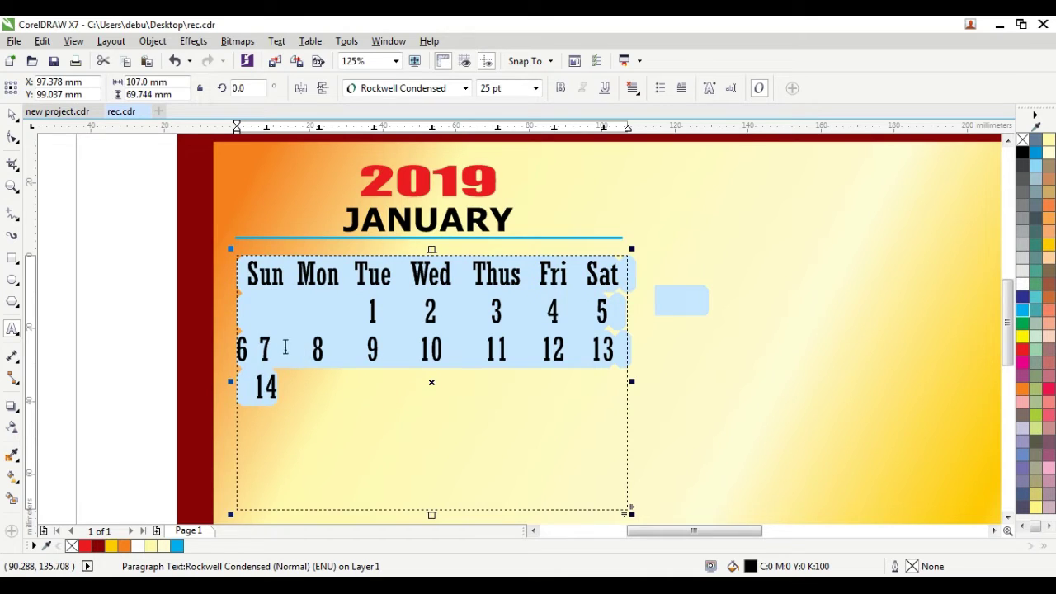
{"action": "left_click", "coordinate": [281, 347]}
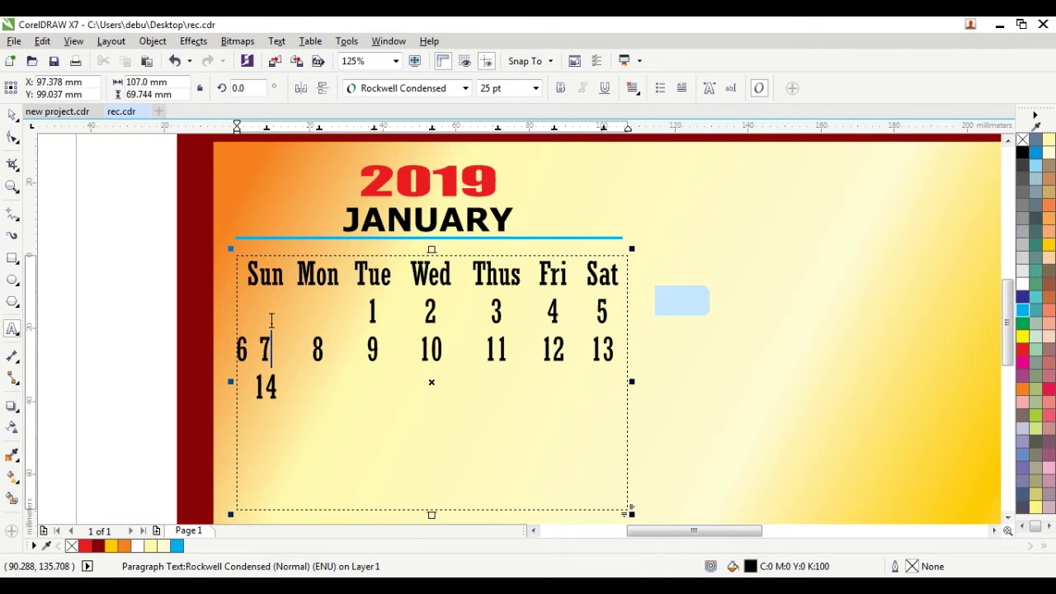
{"action": "key", "text": "Tab"}
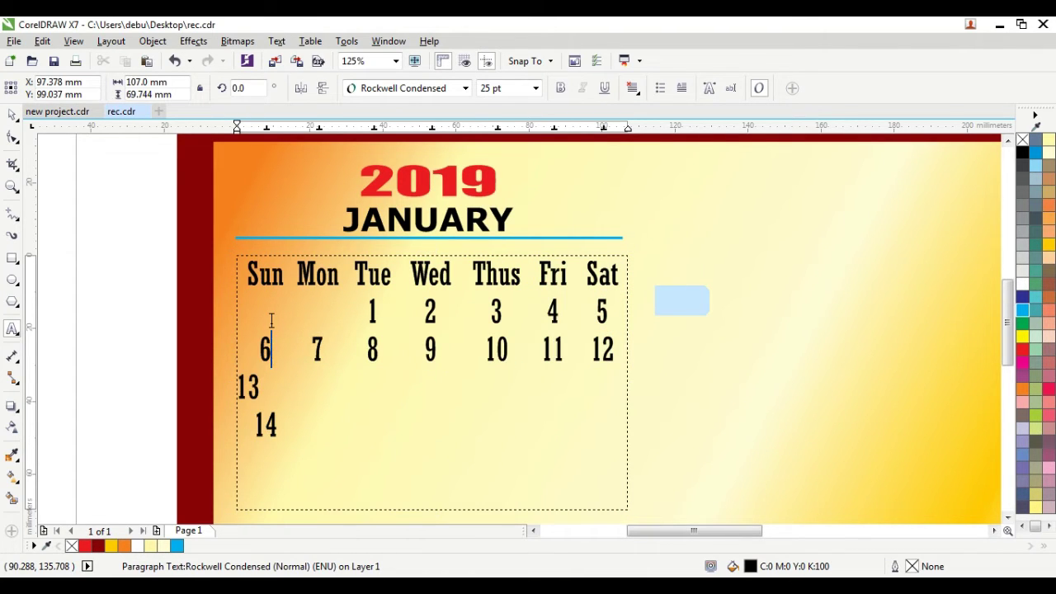
{"action": "key", "text": "BackSpace"}
{"action": "key", "text": "BackSpace"}
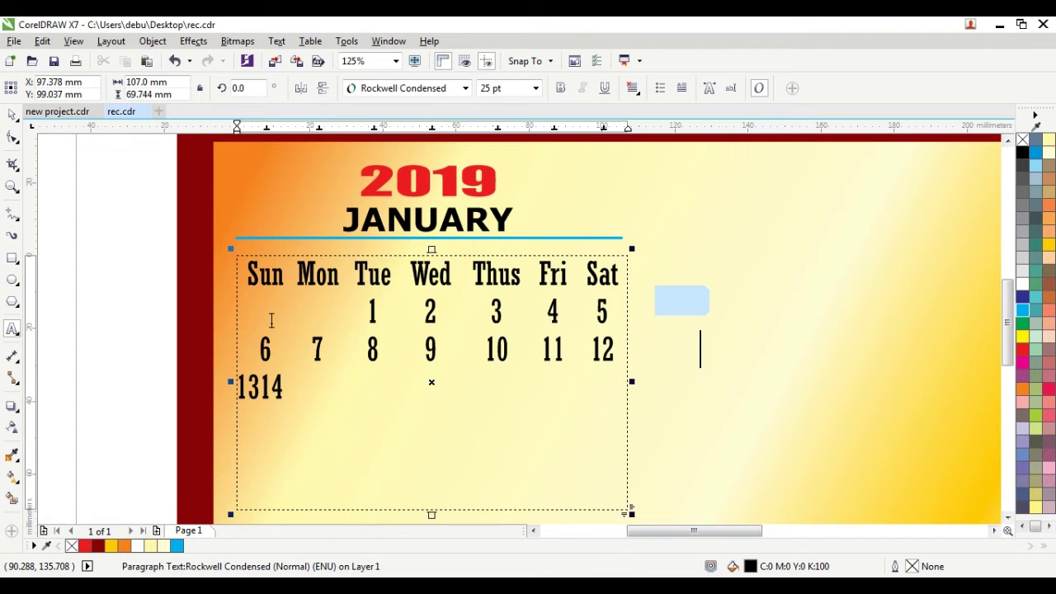
- Delete the surplus dates at the end of the second row so it finishes with 12 under Sat
{"action": "left_click", "coordinate": [747, 355]}
{"action": "key", "text": "BackSpace"}
{"action": "key", "text": "BackSpace"}
{"action": "key", "text": "BackSpace"}
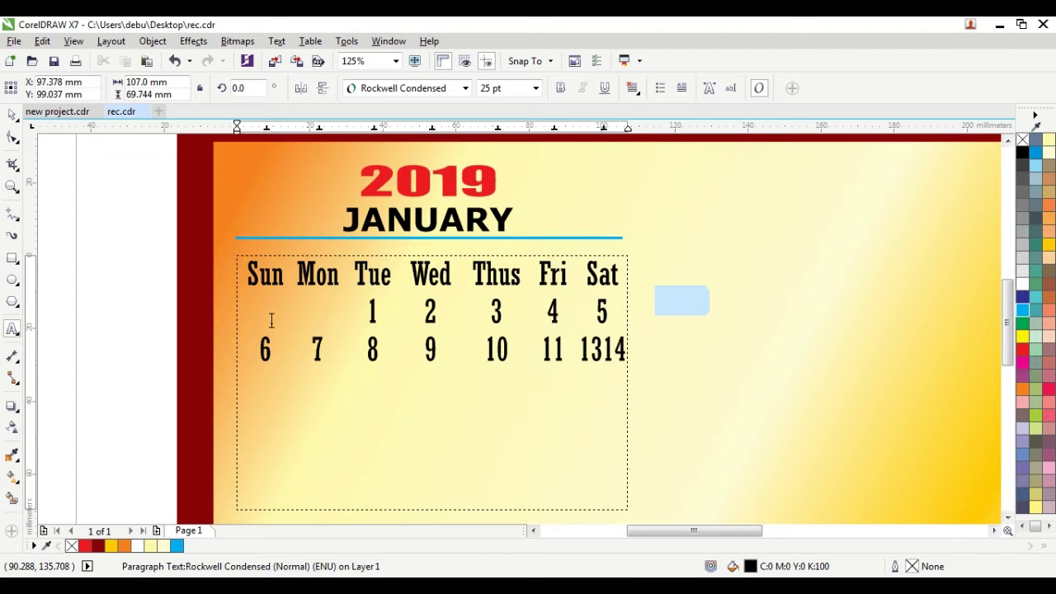
{"action": "key", "text": "BackSpace"}
{"action": "key", "text": "BackSpace"}
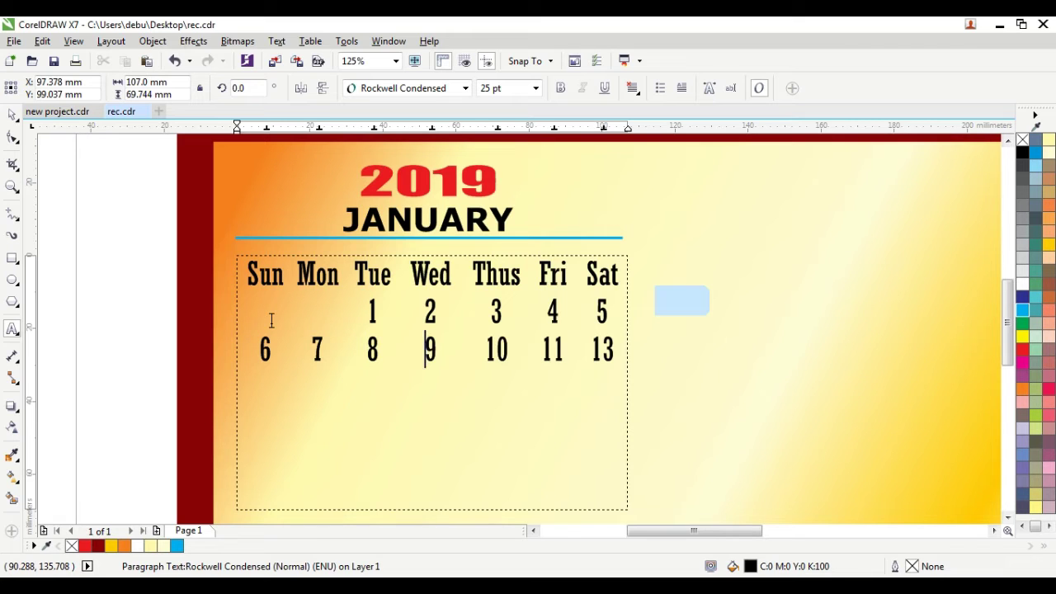
{"action": "key", "text": "BackSpace"}
{"action": "type", "text": "2"}
- Enter the dates 13 to 31 in the rows below, tabbed under their weekdays starting from Sun
{"action": "key", "text": "Return"}
{"action": "type", "text": "13"}
{"action": "key", "text": "Tab"}
{"action": "type", "text": "14\t15\t1"}
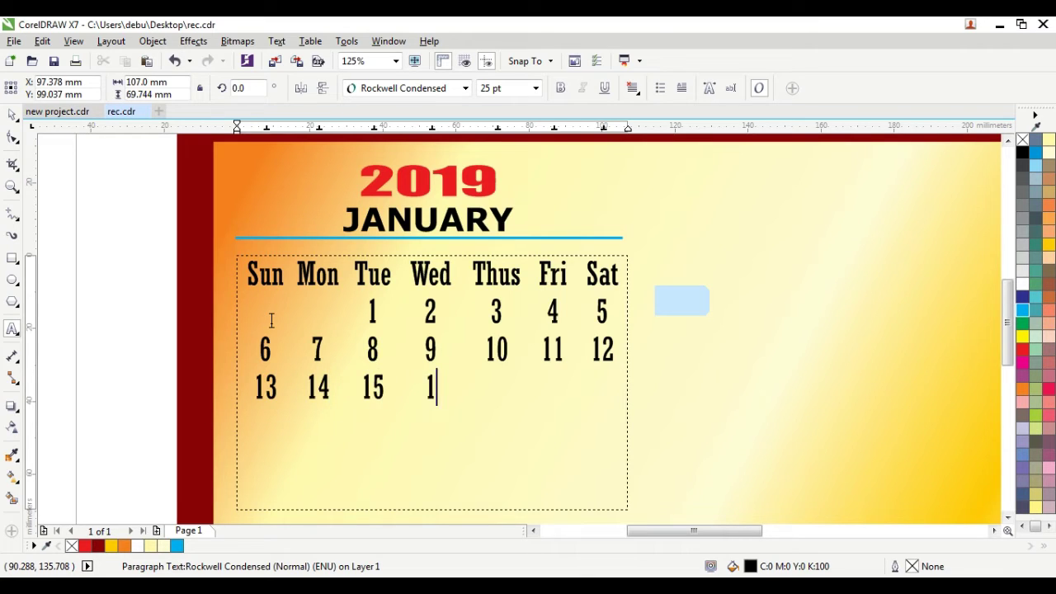
{"action": "type", "text": "6\t17\t18\t19 "}
{"action": "type", "text": "20\t21\t22\t23\t24"}
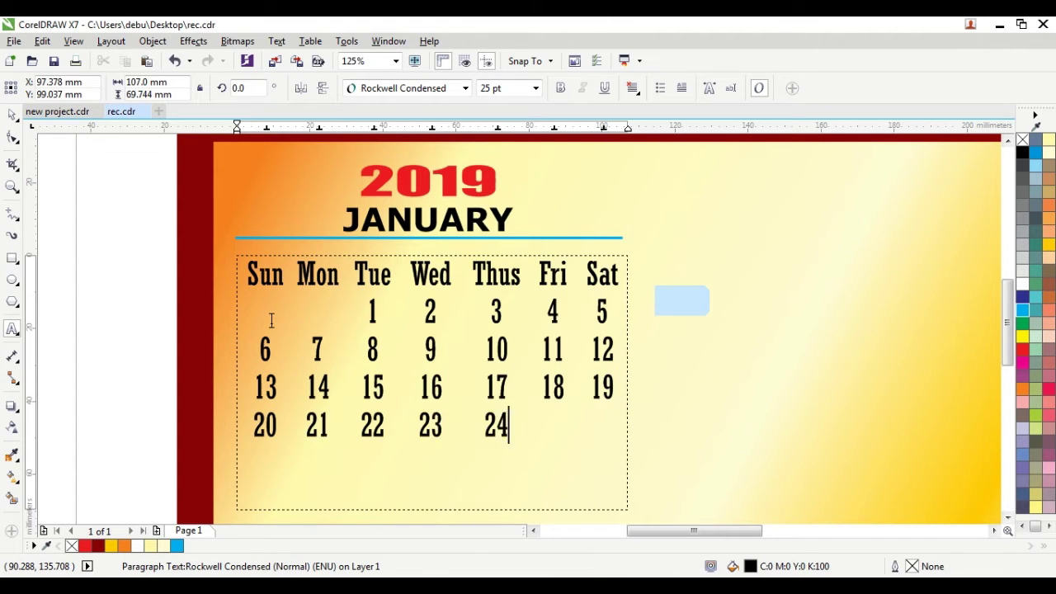
{"action": "type", "text": "\t25\t26"}
{"action": "key", "text": "Return"}
{"action": "type", "text": "27\t28\t29"}
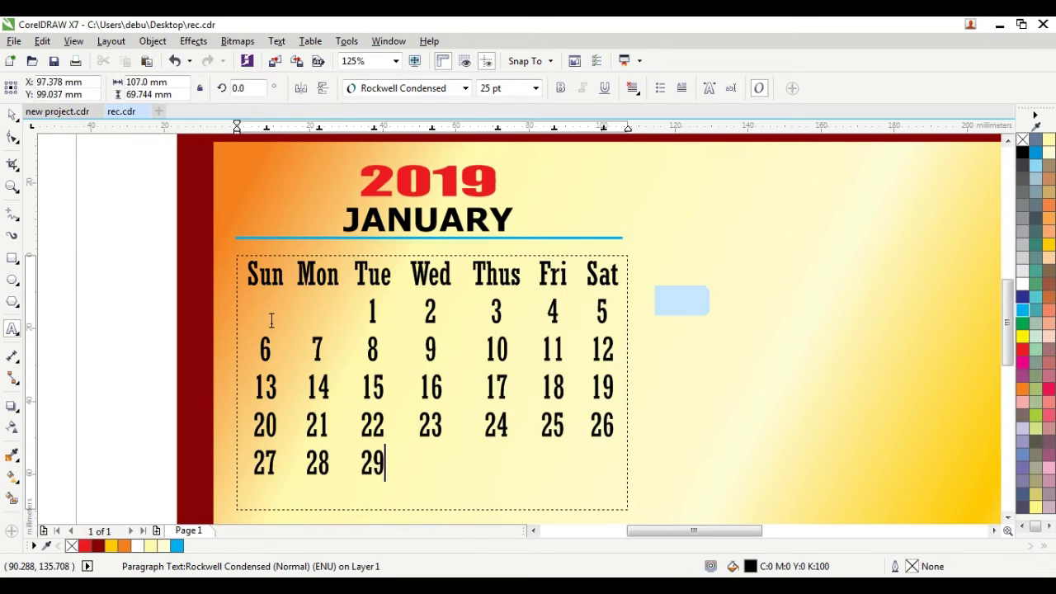
{"action": "type", "text": "\t30\t31"}
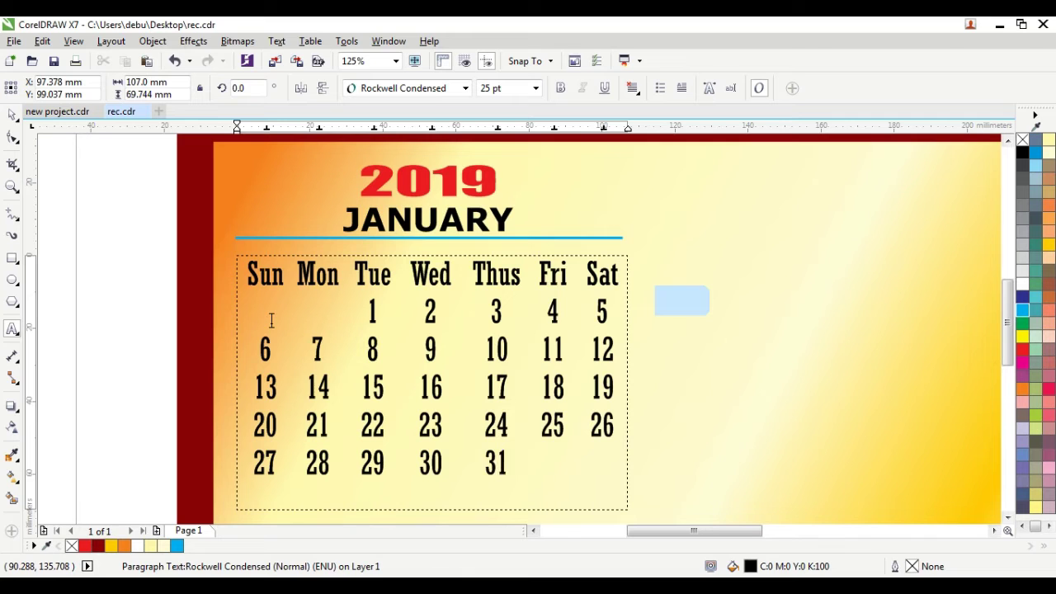
- Select all the weekday and date text and set its size to 27 pt
{"action": "key", "text": "ctrl+a"}
{"action": "left_click", "coordinate": [499, 89]}
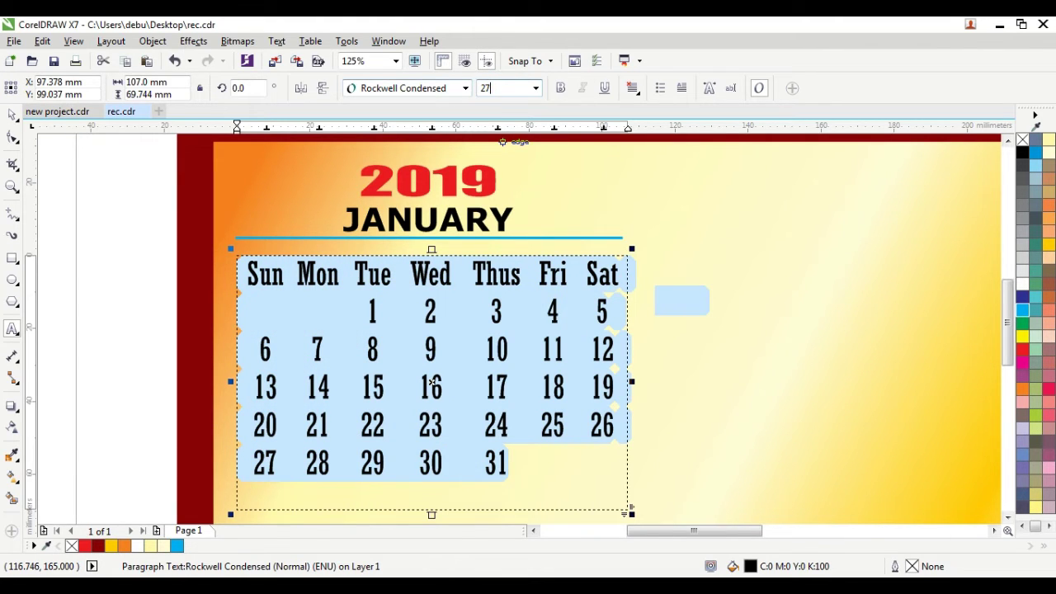
{"action": "type", "text": "27"}
{"action": "key", "text": "Return"}
{"action": "scroll", "coordinate": [454, 291], "scroll_direction": "down", "scroll_amount": 2}
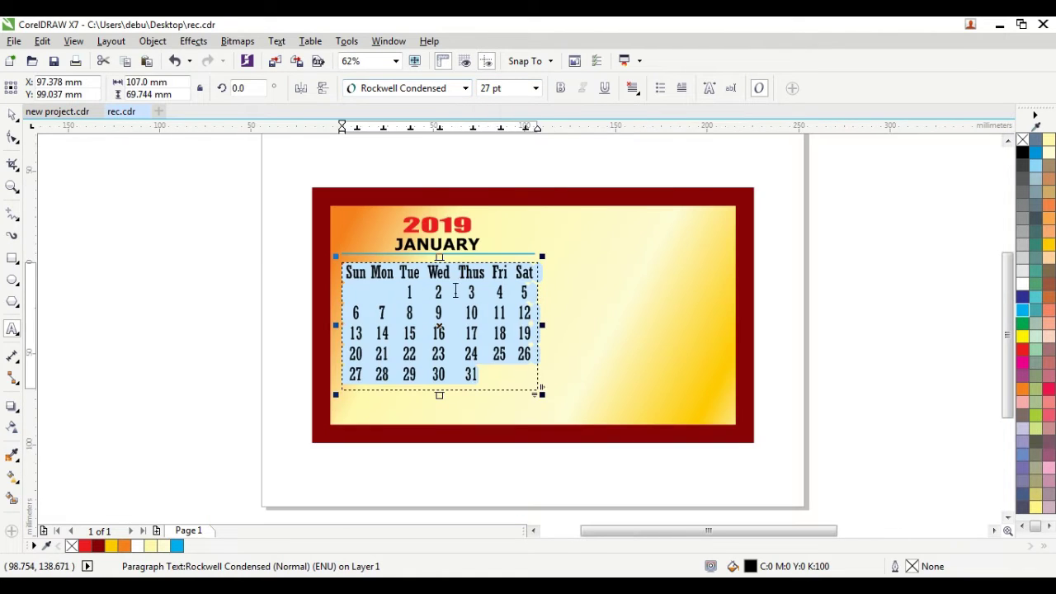
{"action": "scroll", "coordinate": [455, 290], "scroll_direction": "up", "scroll_amount": 2}
- Increase the selected weekday and date text to 30 pt
{"action": "left_click", "coordinate": [499, 89]}
{"action": "type", "text": "3"}
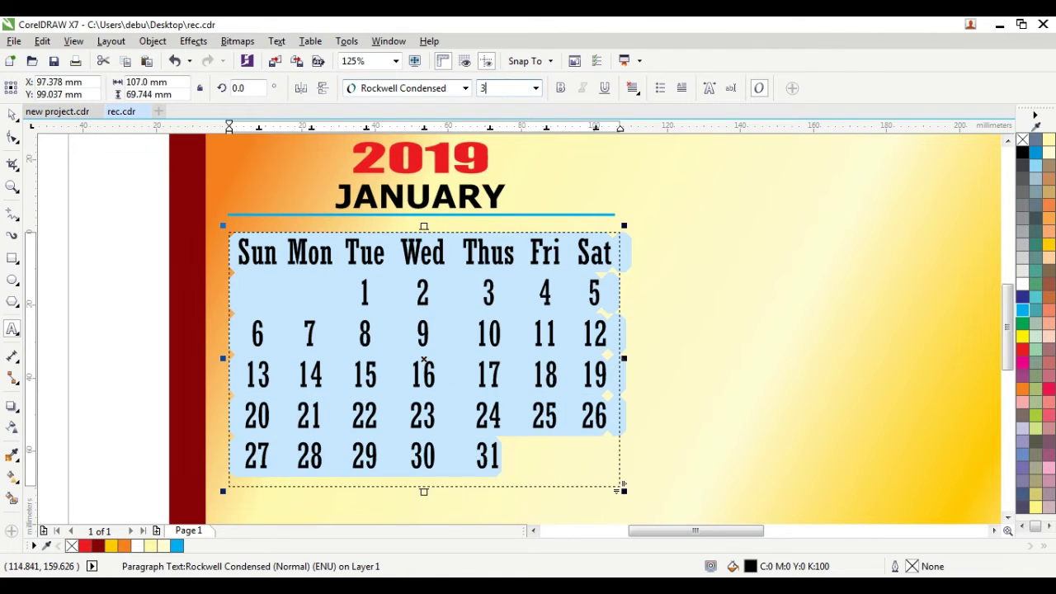
{"action": "type", "text": "0"}
{"action": "key", "text": "Return"}
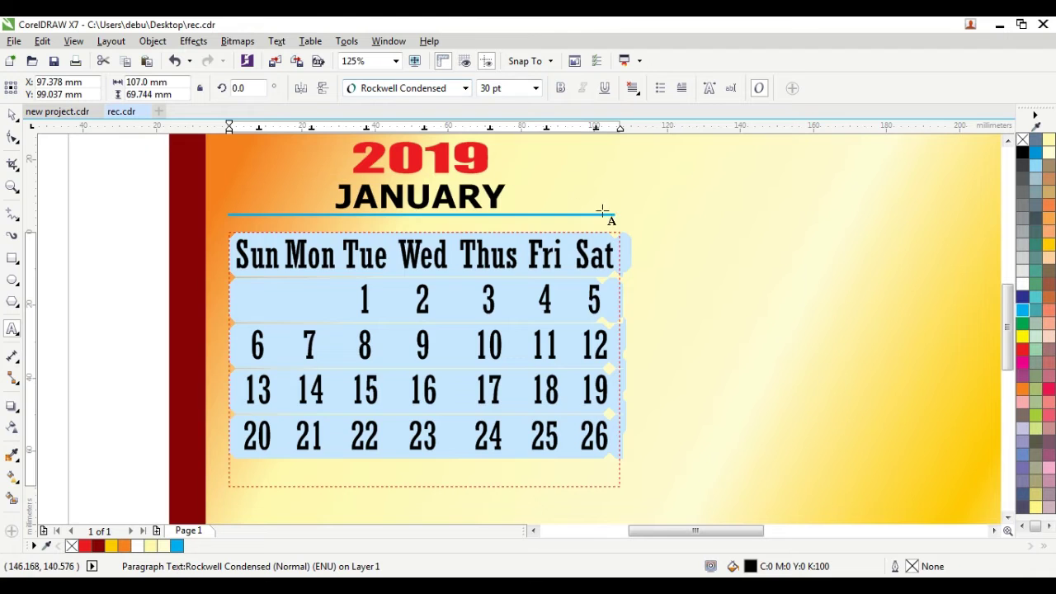
- Extend the text frame downward and then up toward the blue line, making it about 78 mm tall
{"action": "scroll", "coordinate": [610, 206], "scroll_direction": "down", "scroll_amount": 2}
{"action": "scroll", "coordinate": [569, 276], "scroll_direction": "up", "scroll_amount": 2}
{"action": "left_click_drag", "start_coordinate": [468, 415], "coordinate": [476, 435]}
{"action": "scroll", "coordinate": [478, 435], "scroll_direction": "down", "scroll_amount": 2}
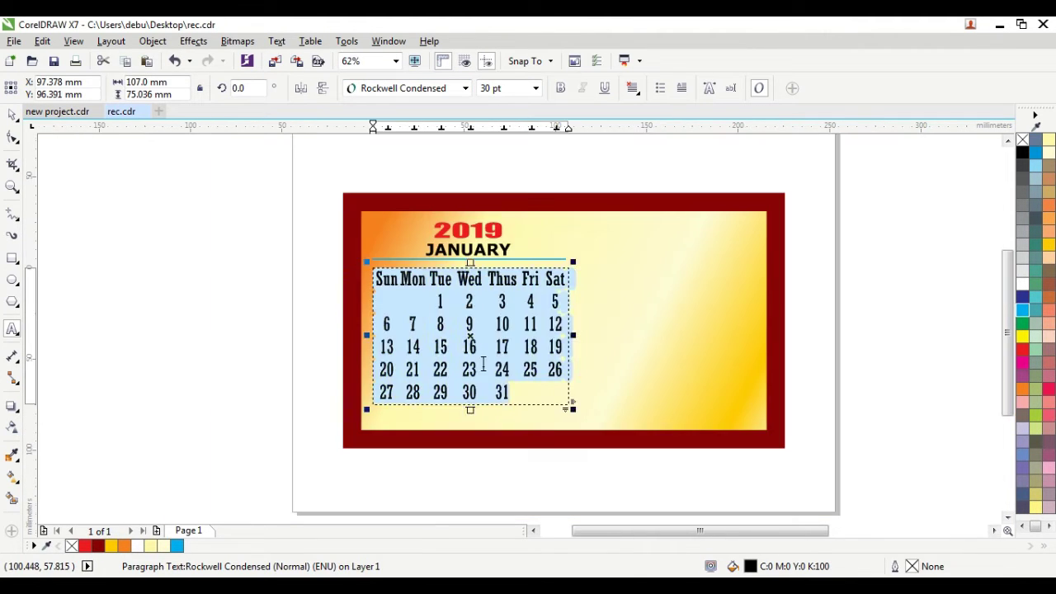
{"action": "left_click", "coordinate": [495, 326]}
{"action": "scroll", "coordinate": [499, 324], "scroll_direction": "up", "scroll_amount": 2}
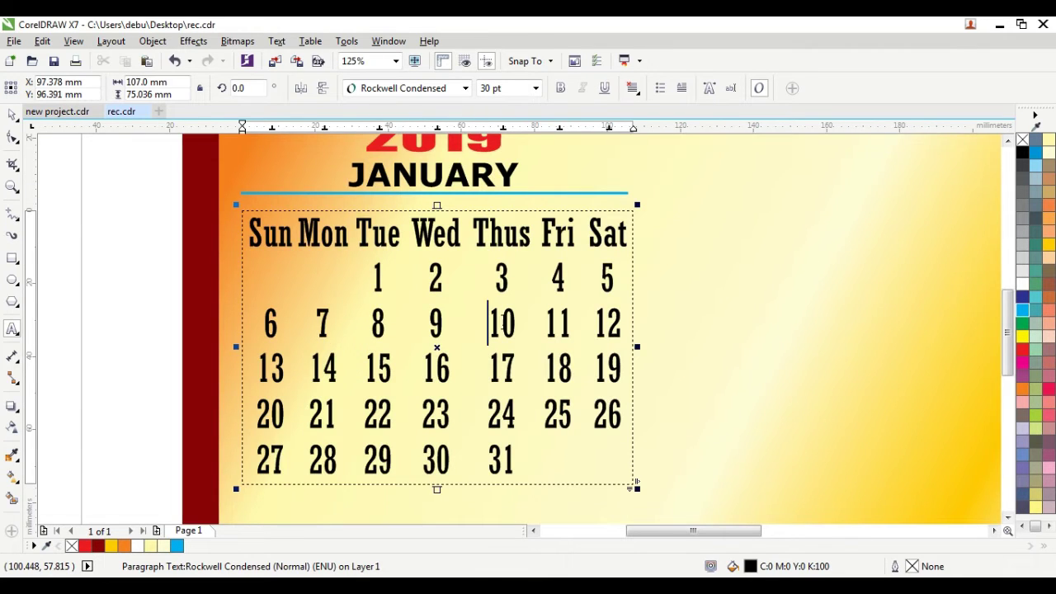
{"action": "scroll", "coordinate": [500, 324], "scroll_direction": "down", "scroll_amount": 2}
{"action": "scroll", "coordinate": [483, 280], "scroll_direction": "up", "scroll_amount": 2}
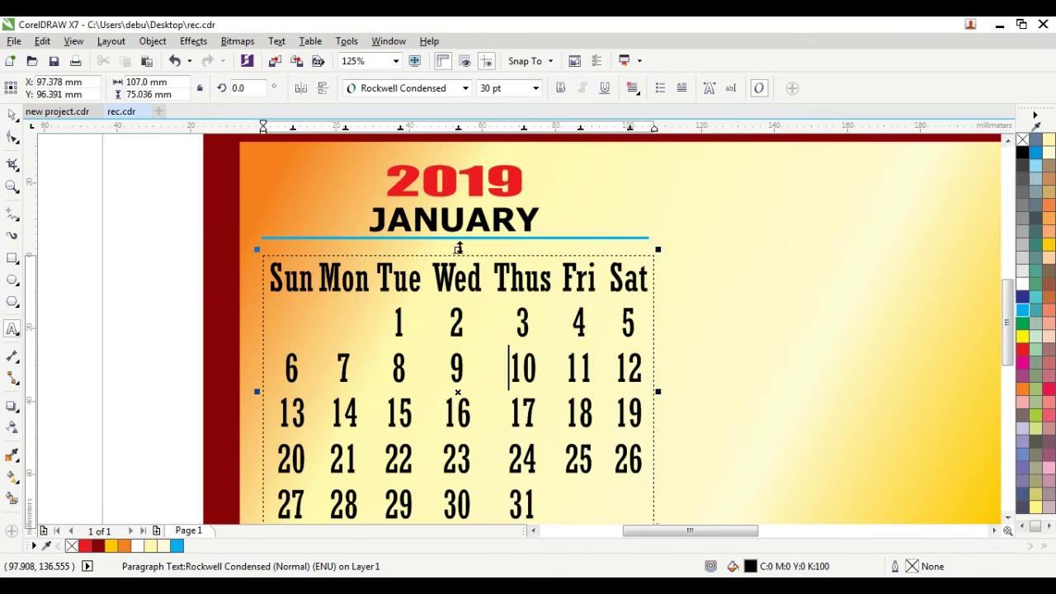
{"action": "left_click_drag", "start_coordinate": [458, 249], "coordinate": [458, 239]}
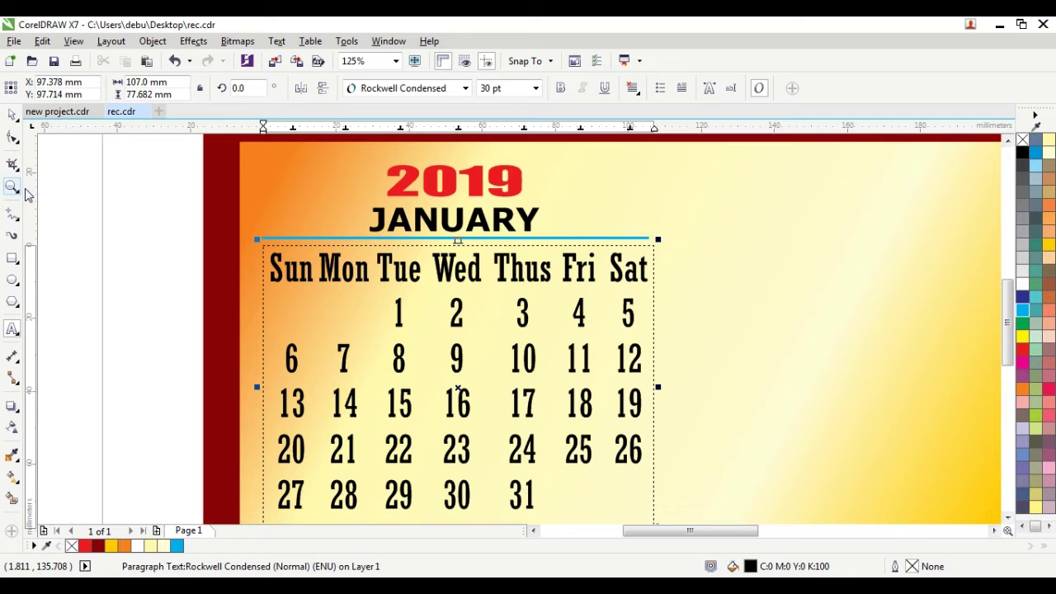
- Draw a horizontal line about 107 mm long beneath the weekday names and set its outline width to 1.5 pt
{"action": "left_click", "coordinate": [13, 215]}
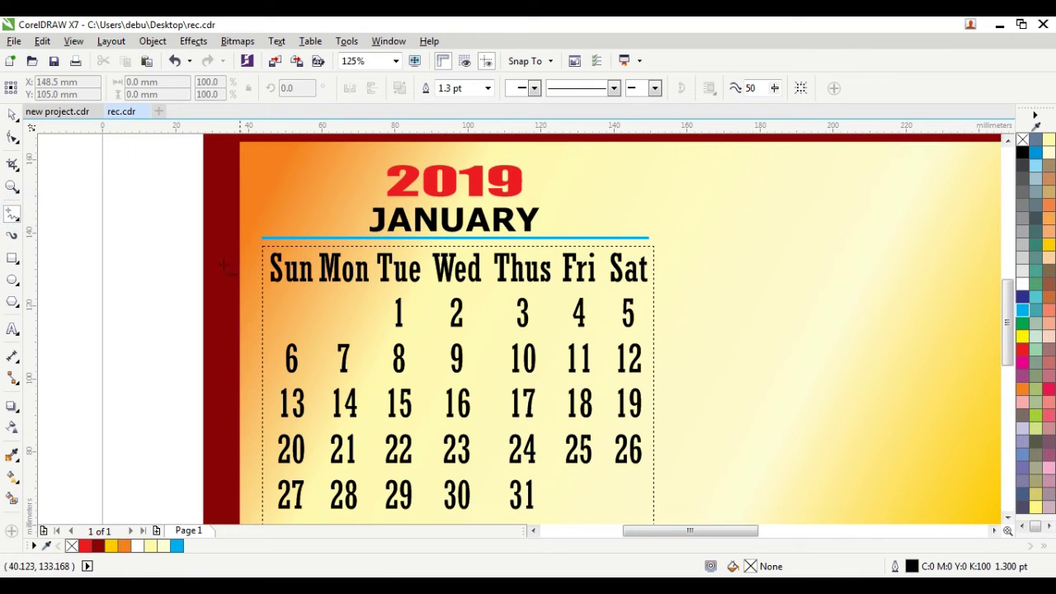
{"action": "left_click", "coordinate": [264, 289]}
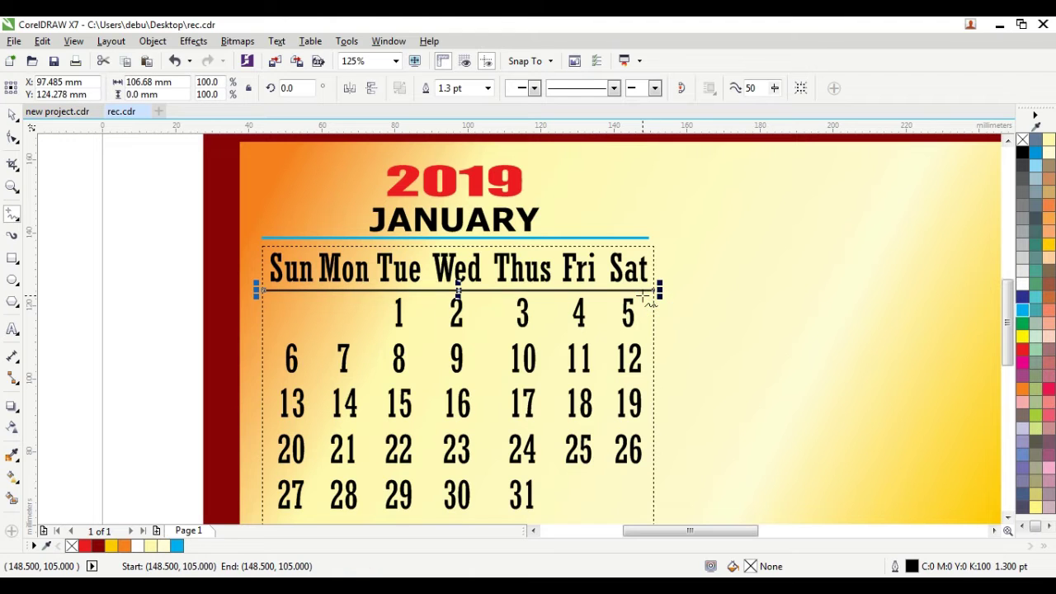
{"action": "key", "text": "F12"}
{"action": "type", "text": "5"}
{"action": "key", "text": "Return"}
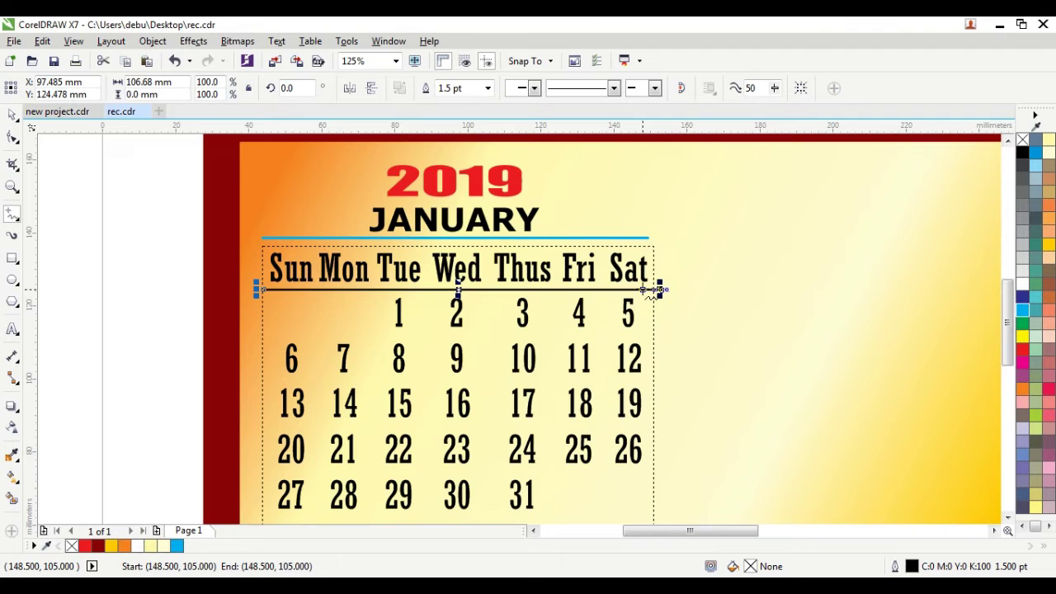
{"action": "scroll", "coordinate": [652, 289], "scroll_direction": "down", "scroll_amount": 1}
{"action": "scroll", "coordinate": [612, 345], "scroll_direction": "up", "scroll_amount": 1}
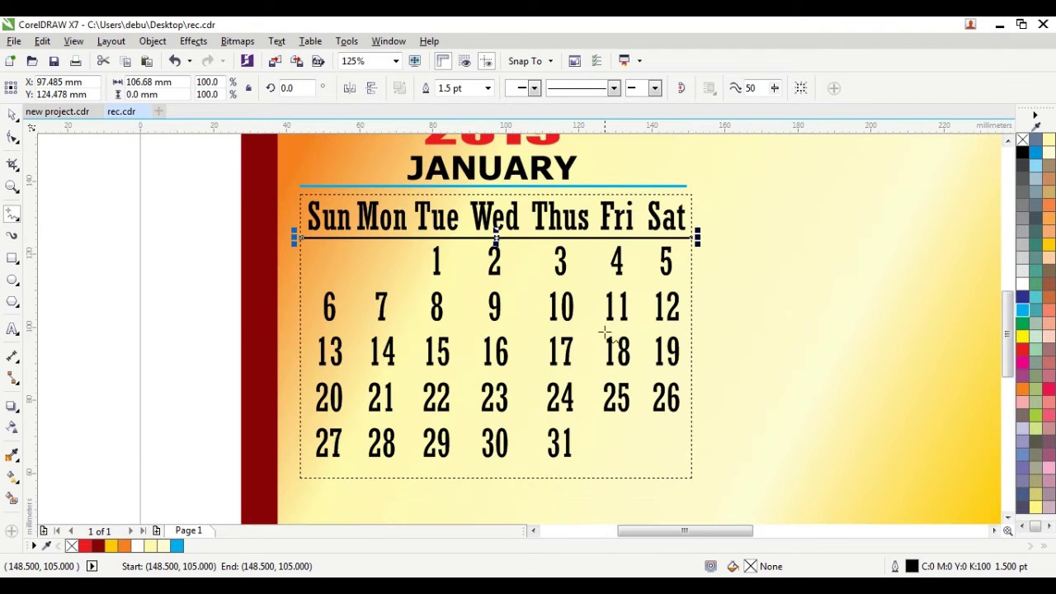
- Shorten the text frame from its lower edge to about 75 mm tall
{"action": "scroll", "coordinate": [499, 371], "scroll_direction": "down", "scroll_amount": 1}
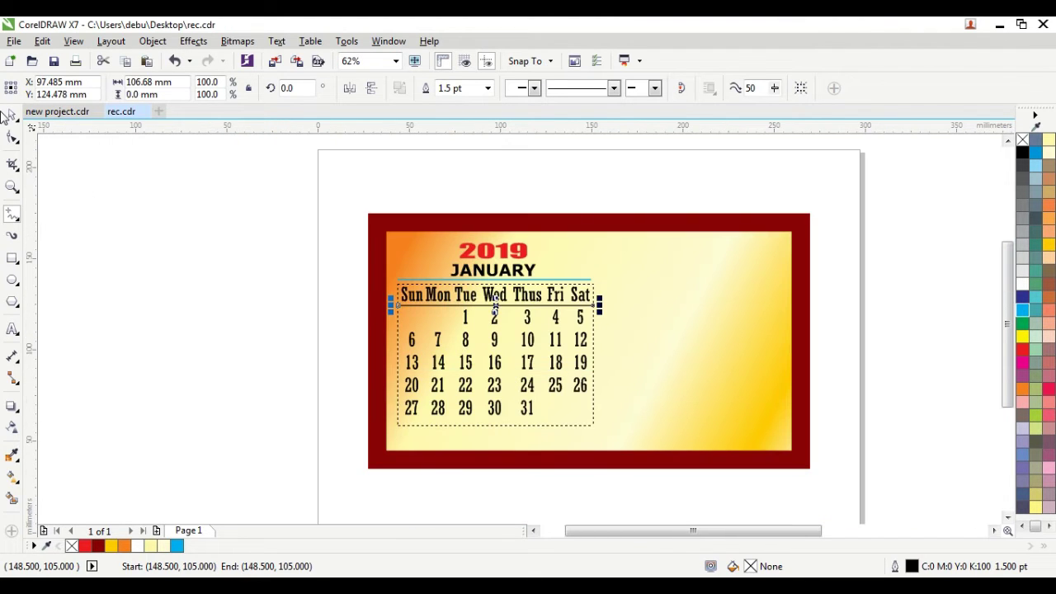
{"action": "left_click", "coordinate": [94, 238]}
{"action": "scroll", "coordinate": [521, 287], "scroll_direction": "up", "scroll_amount": 2}
{"action": "scroll", "coordinate": [519, 290], "scroll_direction": "down", "scroll_amount": 2}
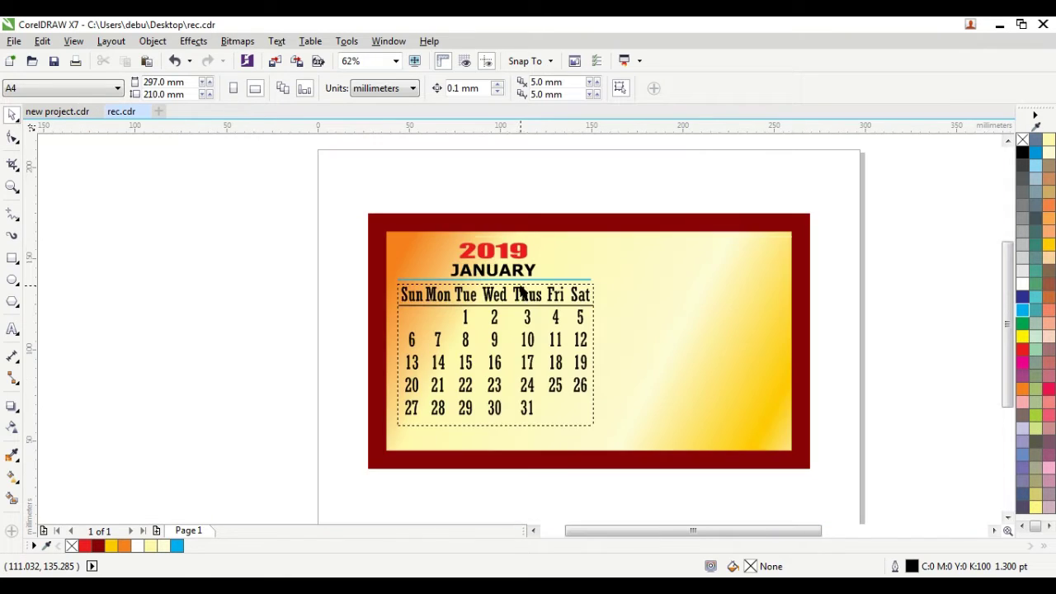
{"action": "scroll", "coordinate": [495, 405], "scroll_direction": "up", "scroll_amount": 1}
{"action": "left_click", "coordinate": [492, 406]}
{"action": "left_click_drag", "start_coordinate": [495, 452], "coordinate": [507, 445]}
- Copy the blue divider line to below the last date row and color the copy black
{"action": "left_click", "coordinate": [181, 304]}
{"action": "left_click_drag", "start_coordinate": [316, 157], "coordinate": [342, 435]}
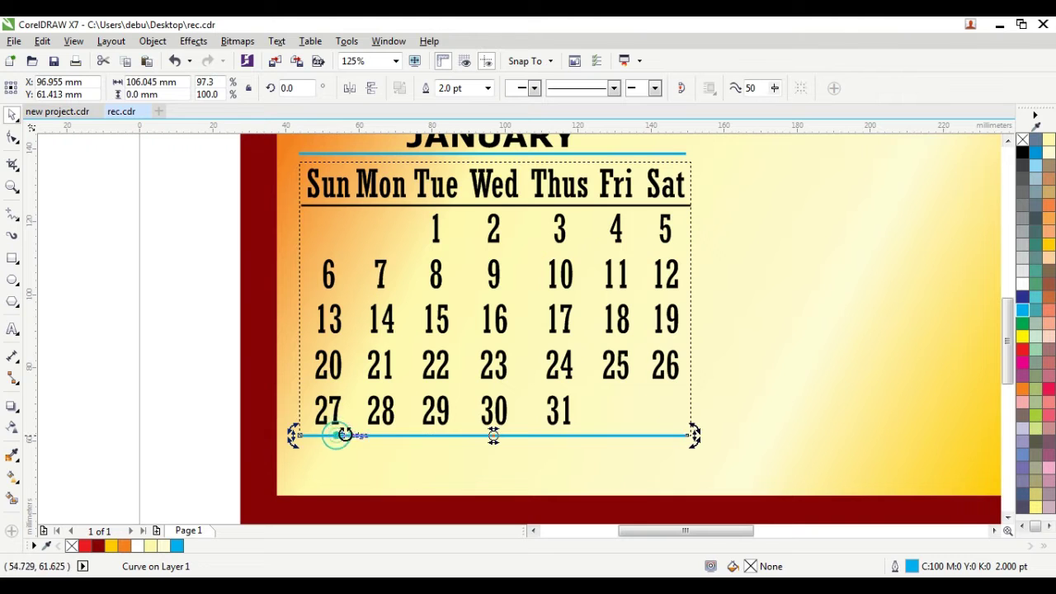
{"action": "left_click", "coordinate": [1023, 153]}
{"action": "left_click", "coordinate": [110, 308]}
{"action": "left_click", "coordinate": [191, 297]}
{"action": "scroll", "coordinate": [323, 288], "scroll_direction": "up", "scroll_amount": 1}
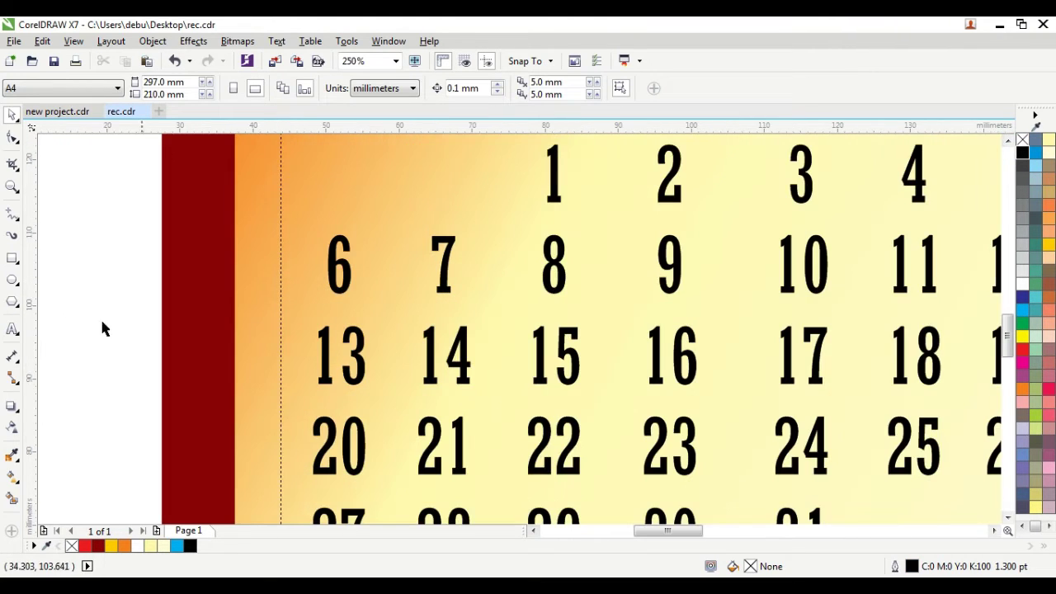
- Try to color the 6 red, and color the Sunday dates 13, 20 and 27 red
{"action": "left_click", "coordinate": [23, 330]}
{"action": "double_click", "coordinate": [347, 264]}
{"action": "left_click", "coordinate": [1021, 349]}
{"action": "double_click", "coordinate": [370, 348]}
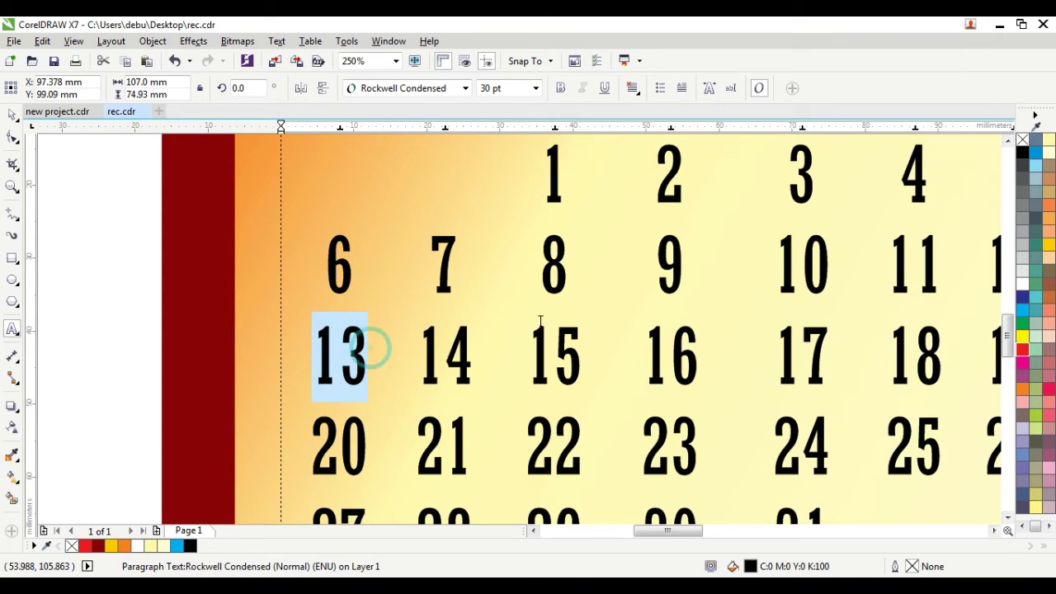
{"action": "left_click", "coordinate": [1023, 350]}
{"action": "double_click", "coordinate": [365, 437]}
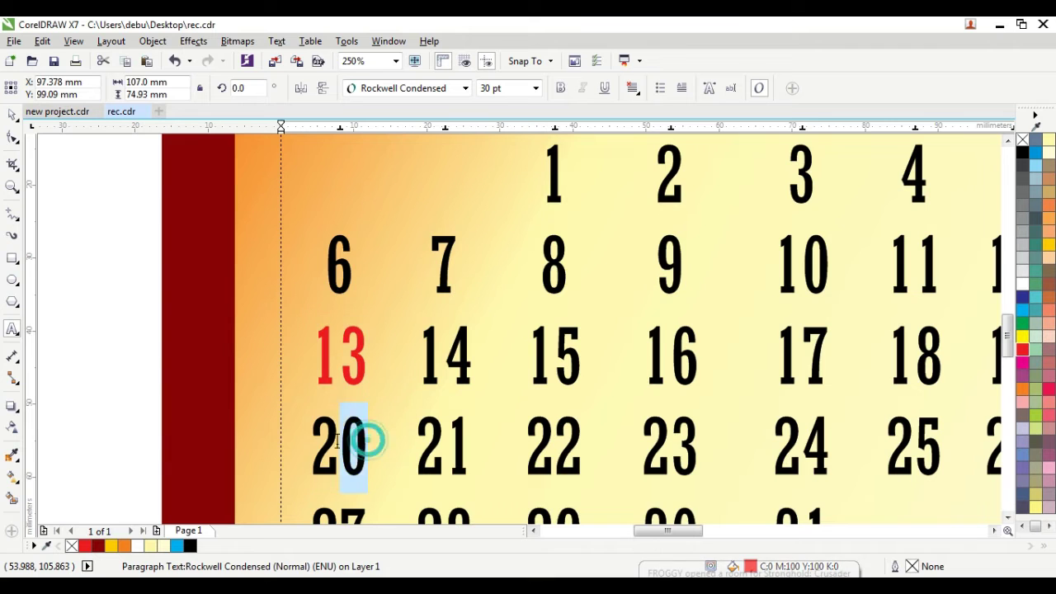
{"action": "left_click", "coordinate": [1023, 351]}
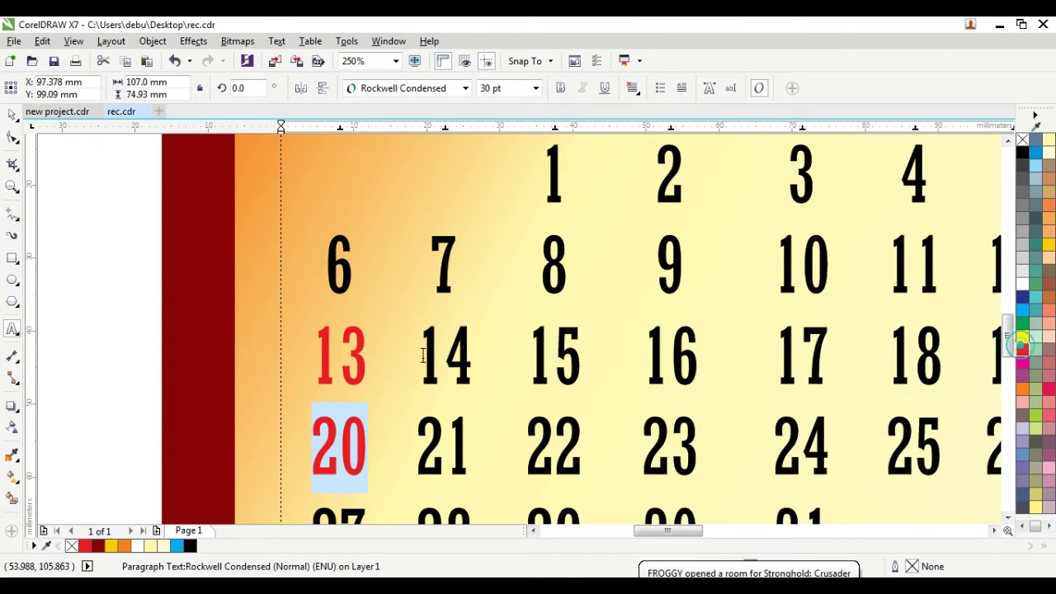
{"action": "scroll", "coordinate": [440, 346], "scroll_direction": "down", "scroll_amount": 4}
{"action": "scroll", "coordinate": [418, 392], "scroll_direction": "up", "scroll_amount": 2}
{"action": "double_click", "coordinate": [412, 396]}
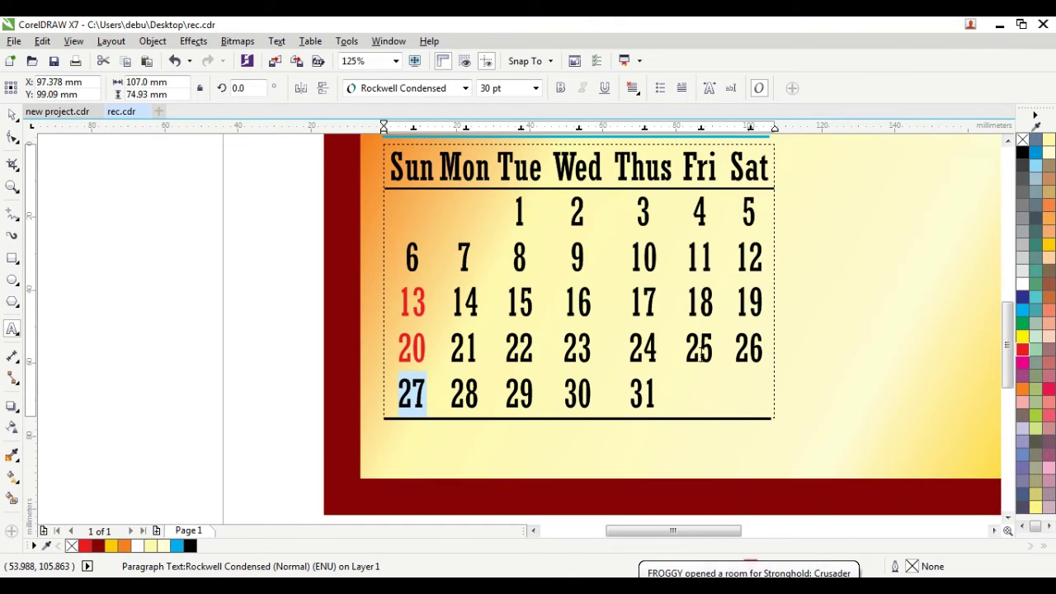
{"action": "left_click", "coordinate": [1023, 350]}
- Color the Saturday dates 12 and 26 red
{"action": "scroll", "coordinate": [718, 289], "scroll_direction": "down", "scroll_amount": 2}
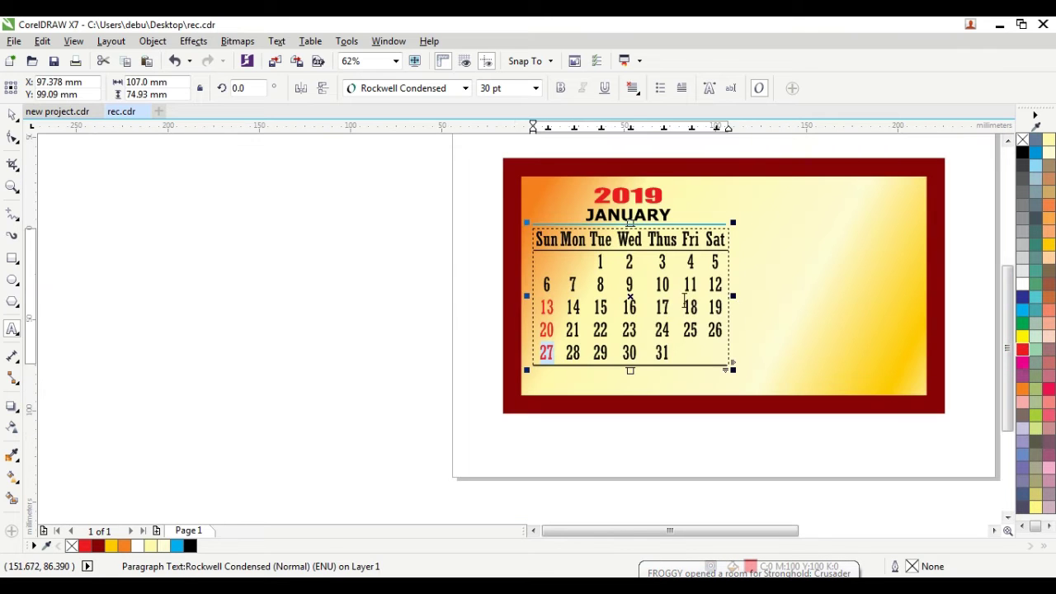
{"action": "scroll", "coordinate": [726, 285], "scroll_direction": "up", "scroll_amount": 2}
{"action": "double_click", "coordinate": [700, 283]}
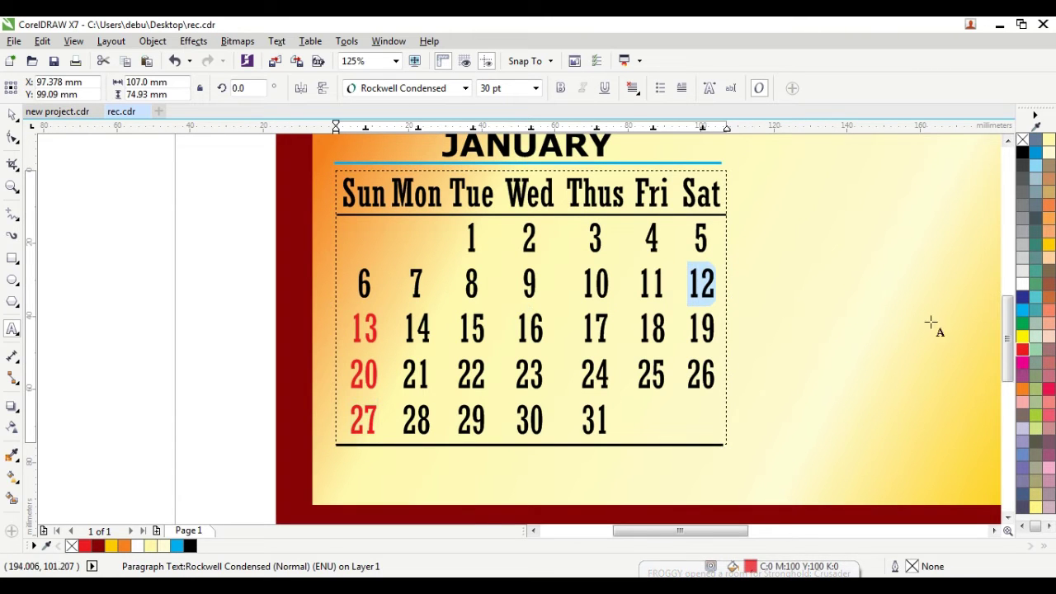
{"action": "left_click", "coordinate": [1023, 352]}
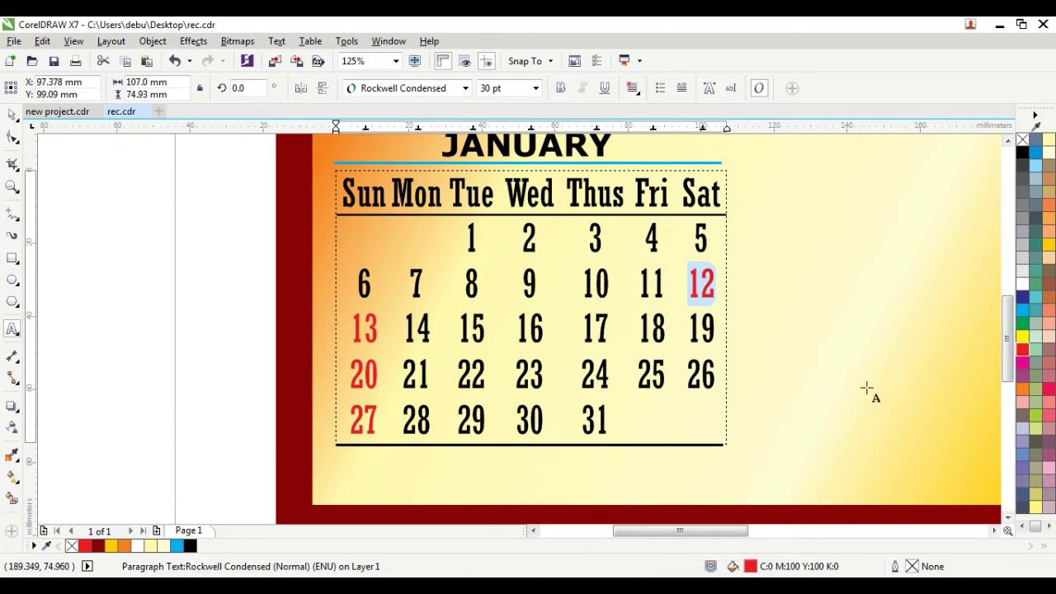
{"action": "double_click", "coordinate": [693, 375]}
{"action": "left_click", "coordinate": [1023, 350]}
{"action": "scroll", "coordinate": [544, 370], "scroll_direction": "down", "scroll_amount": 2}
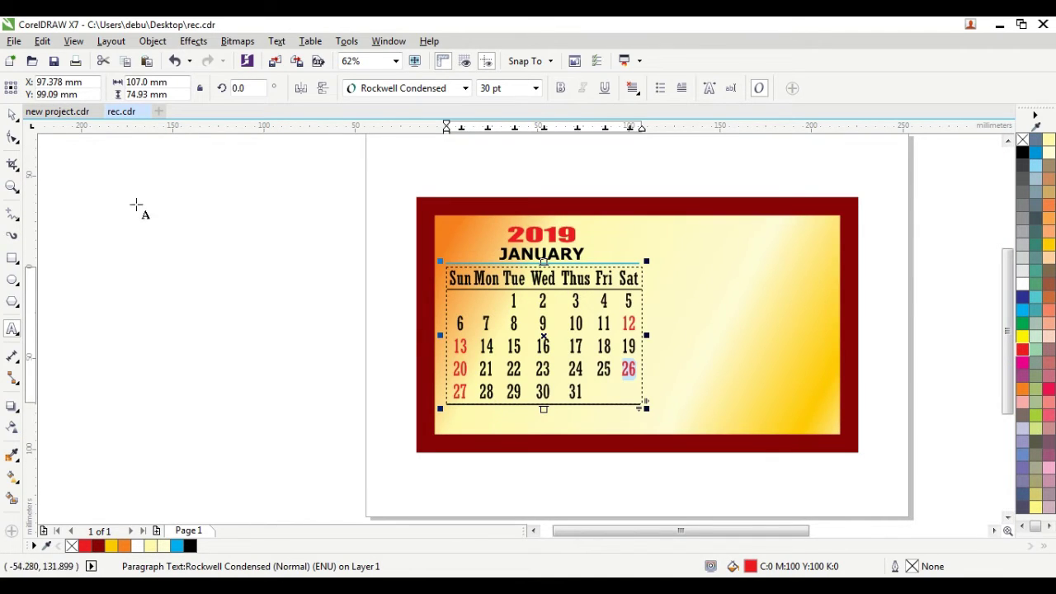
- Select the title, month name, divider lines and date text together and nudge them slightly upward
{"action": "left_click", "coordinate": [12, 114]}
{"action": "left_click_drag", "start_coordinate": [321, 170], "coordinate": [665, 415]}
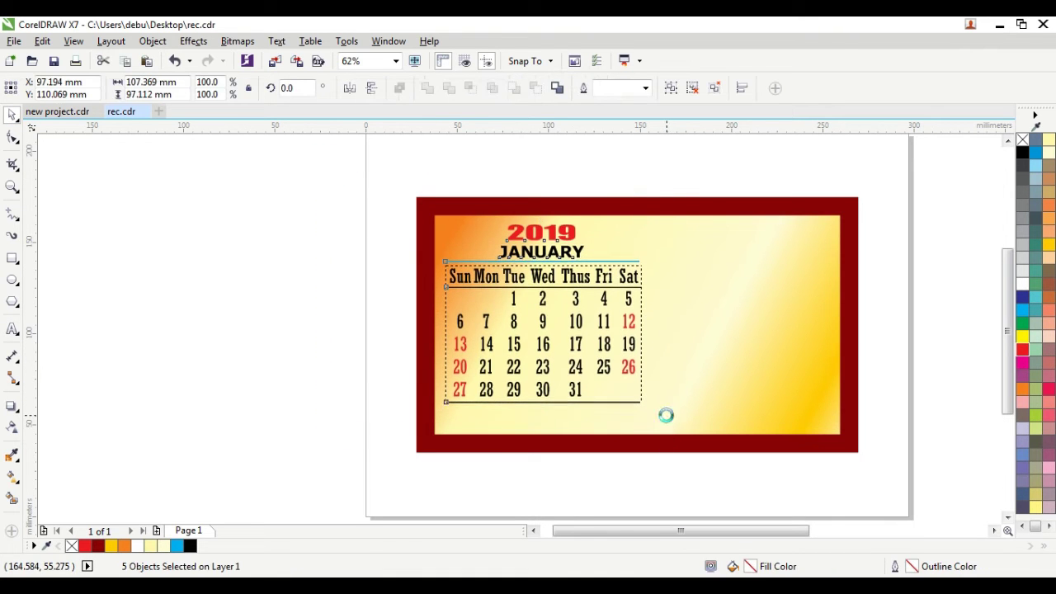
{"action": "left_click", "coordinate": [322, 363]}
- Add the text "12th January : Vivekananda Birth Day" in 11 pt Arial just below the bottom divider line
{"action": "scroll", "coordinate": [518, 421], "scroll_direction": "up", "scroll_amount": 4}
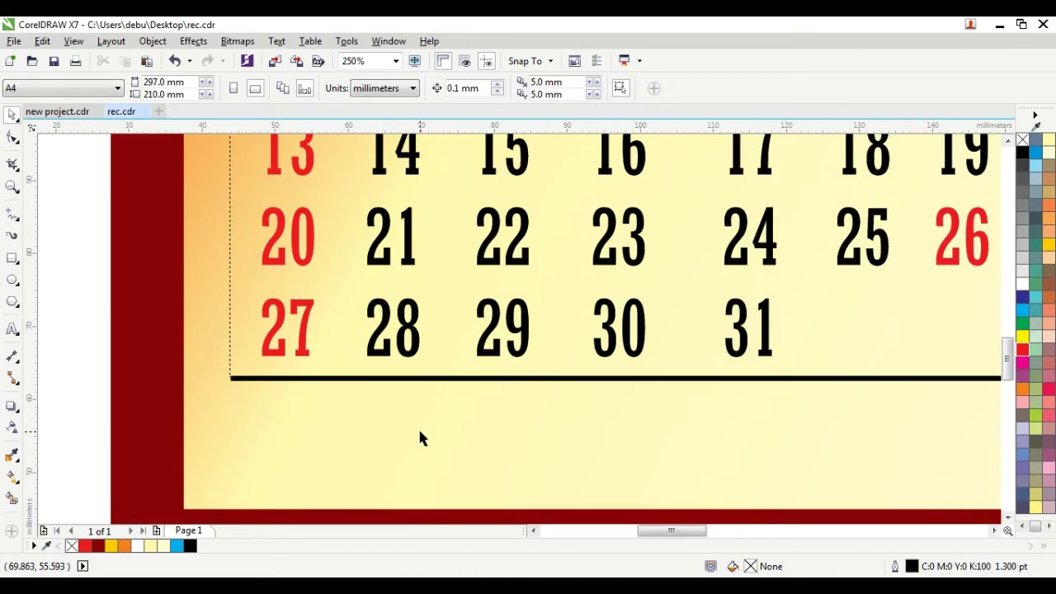
{"action": "scroll", "coordinate": [408, 439], "scroll_direction": "up", "scroll_amount": 2}
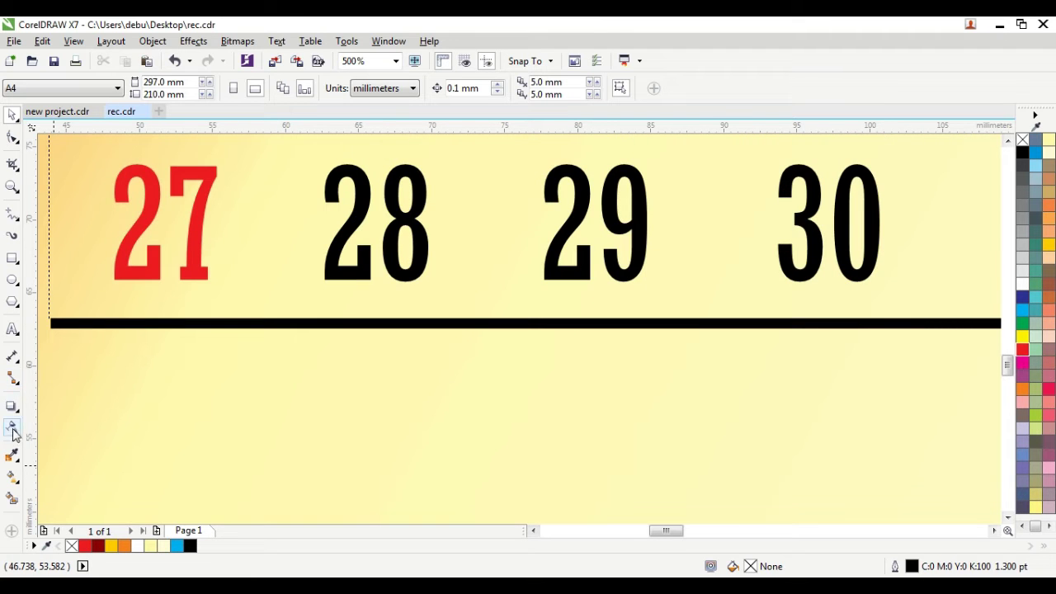
{"action": "left_click", "coordinate": [12, 330]}
{"action": "left_click", "coordinate": [129, 364]}
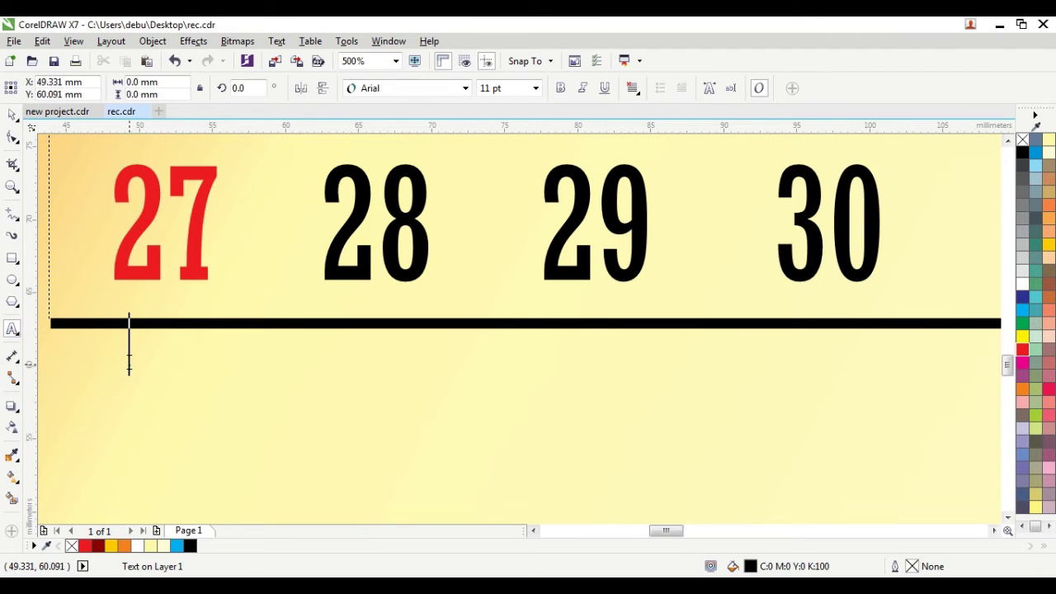
{"action": "type", "text": "12th "}
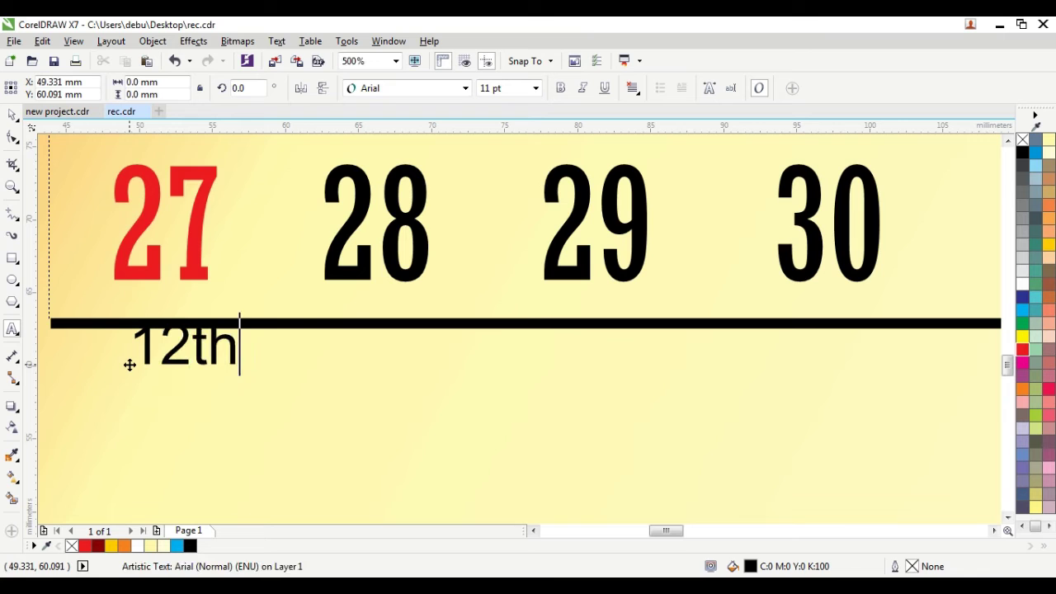
{"action": "type", "text": "January"}
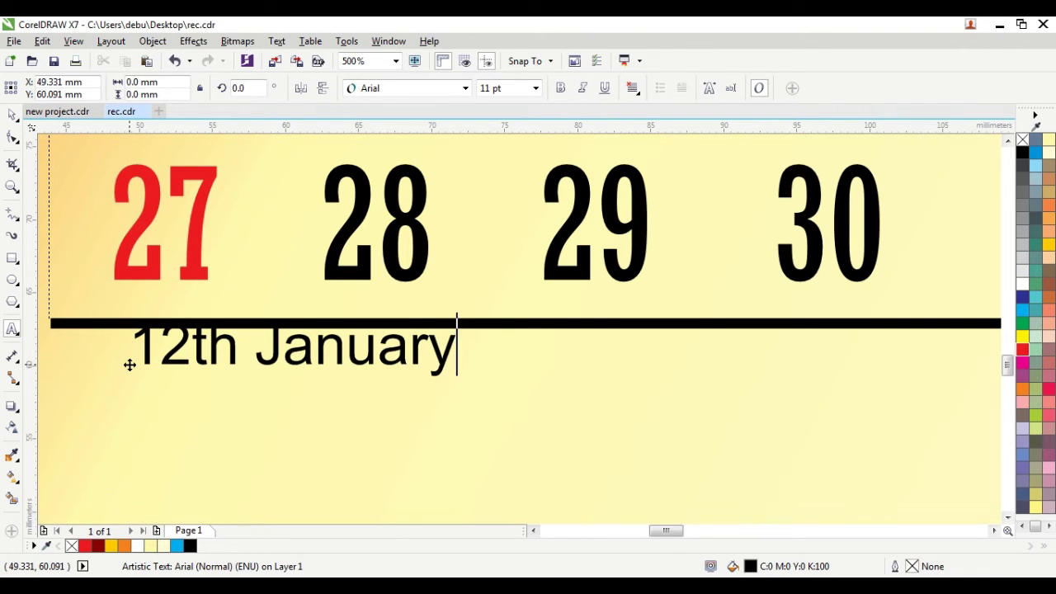
{"action": "type", "text": " : Vive"}
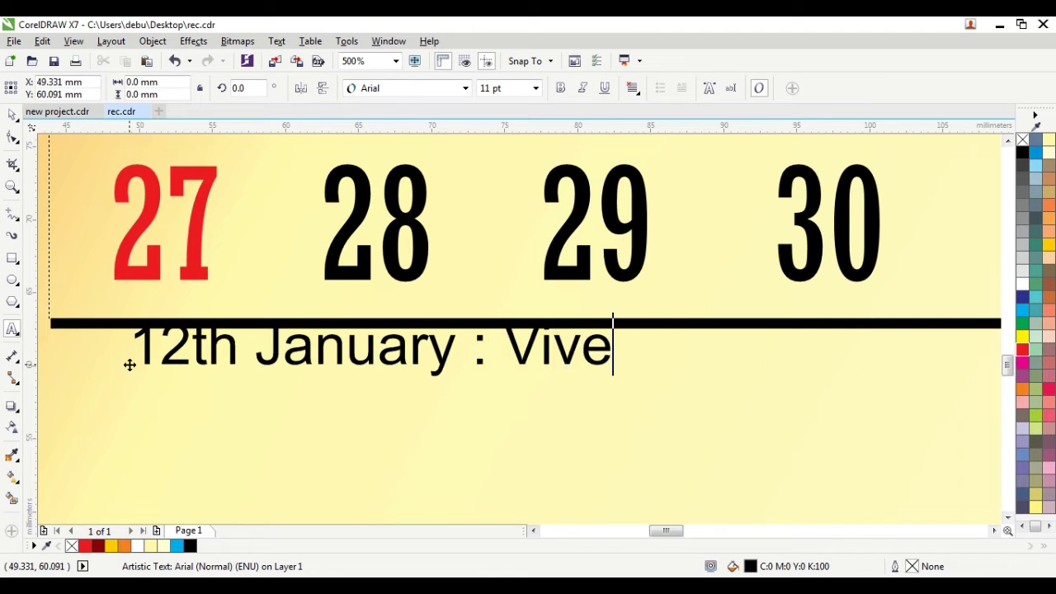
{"action": "type", "text": "kananda Birth Day "}
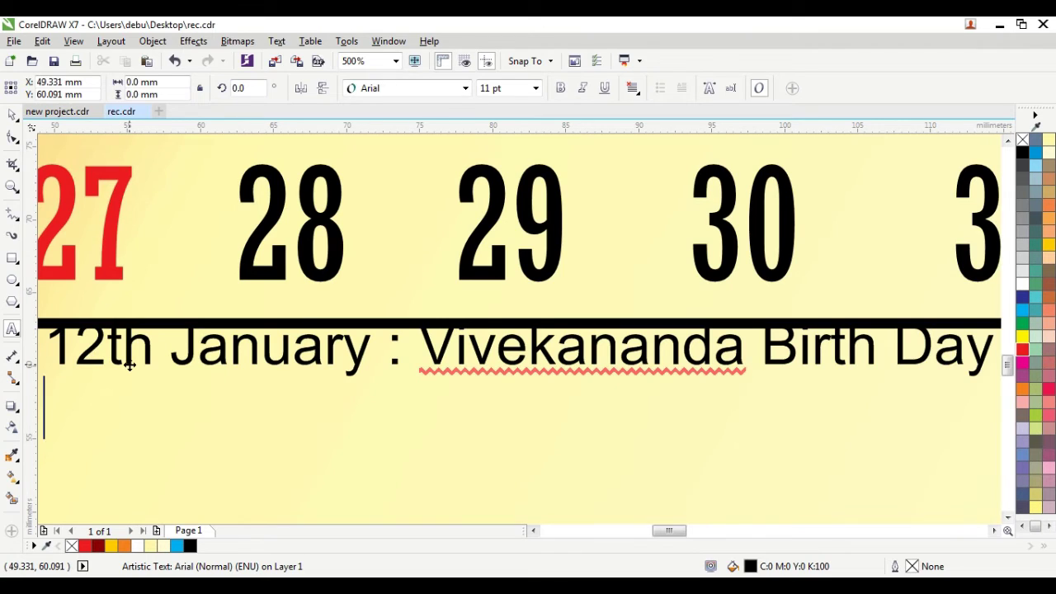
- Add a second line to the holiday text reading "23rd January : Netaji Birth Day"
{"action": "type", "text": "23rd January"}
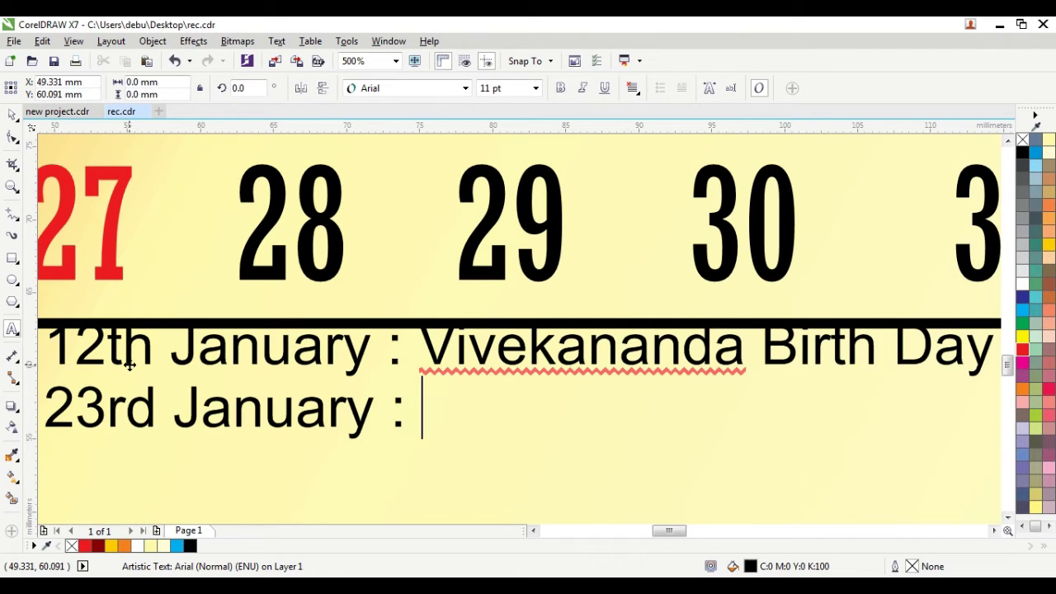
{"action": "type", "text": " : Net"}
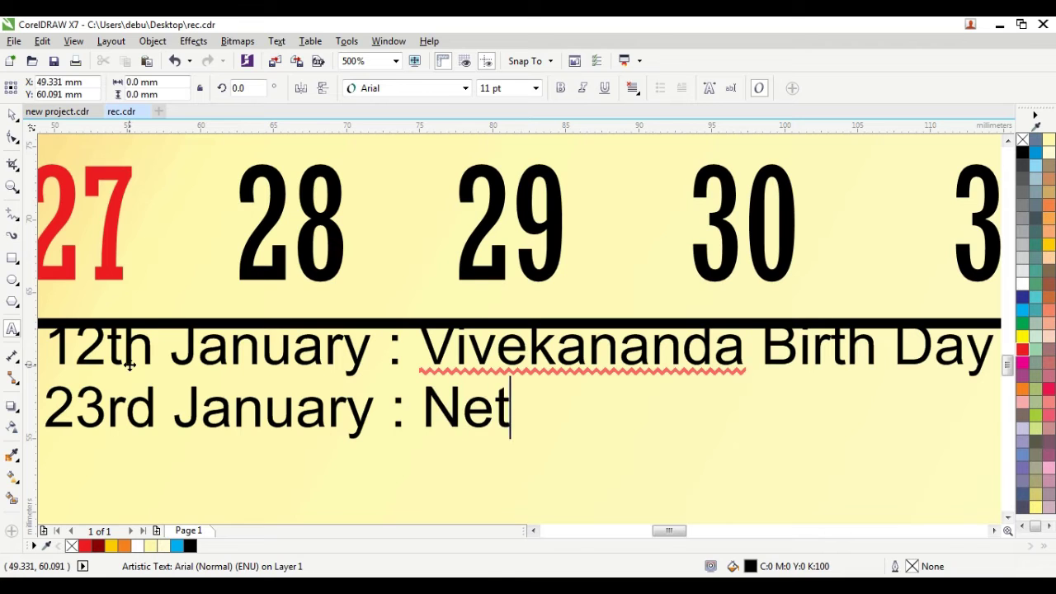
{"action": "type", "text": "aji Birthday"}
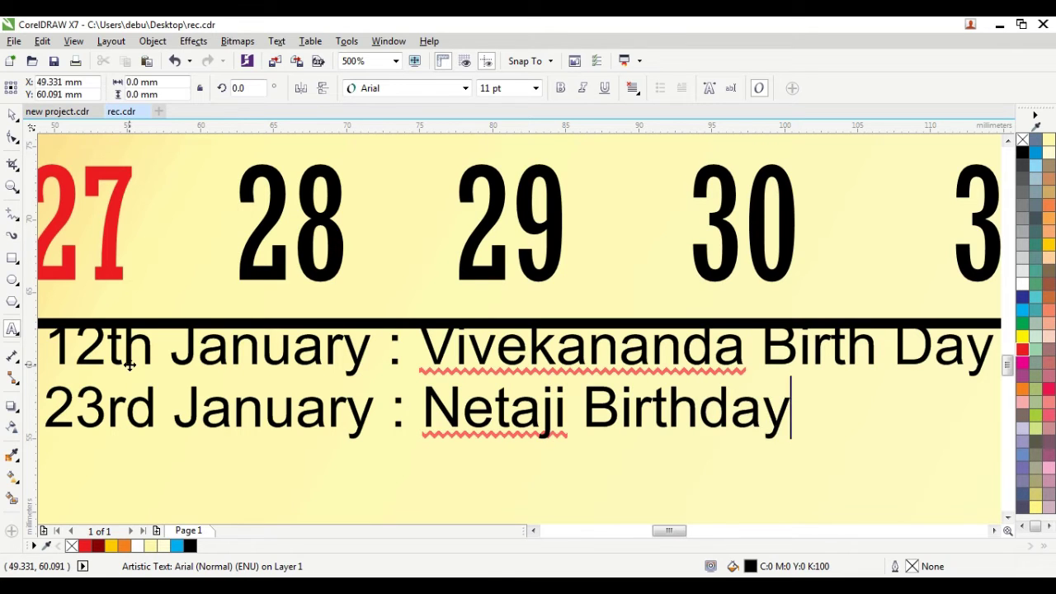
{"action": "key", "text": "Left"}
{"action": "key", "text": "End"}
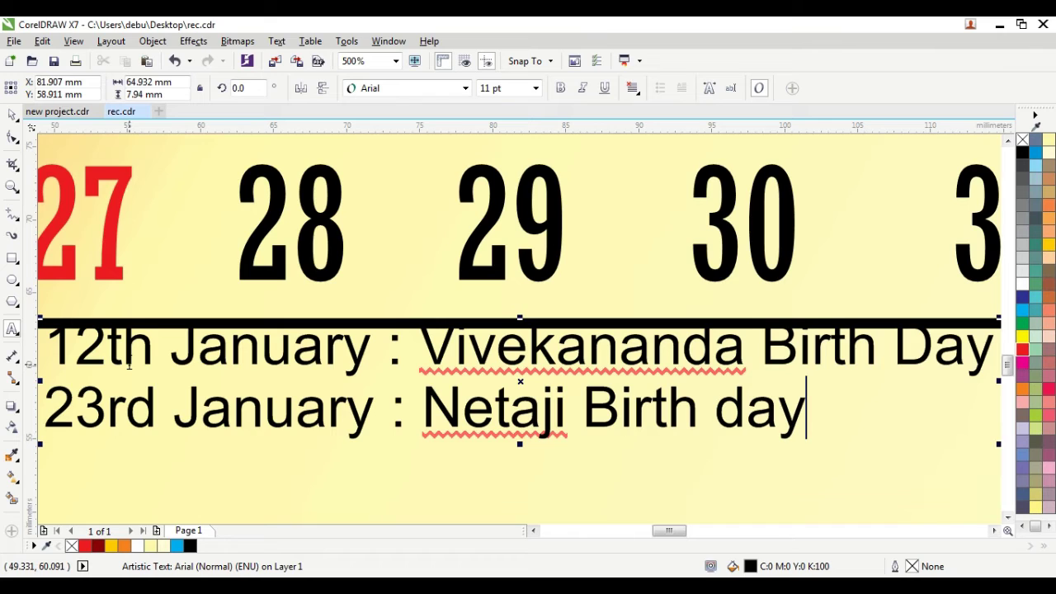
{"action": "key", "text": "shift+Left"}
{"action": "type", "text": "D"}
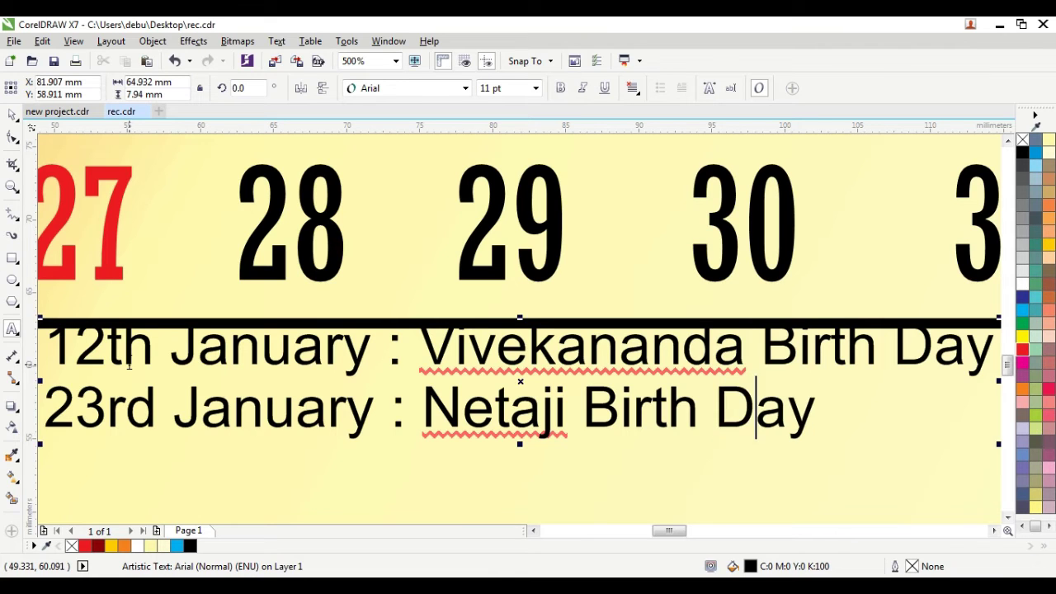
- Add a third line to the holiday text reading "26th January : Republic Day"
{"action": "key", "text": "Return"}
{"action": "type", "text": "26tj"}
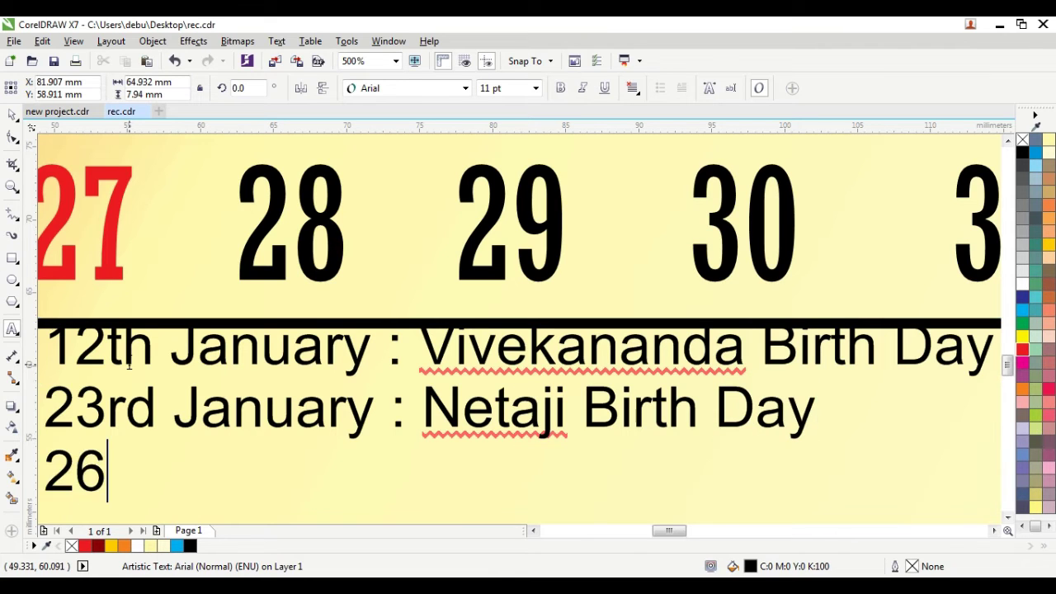
{"action": "key", "text": "BackSpace"}
{"action": "key", "text": "BackSpace"}
{"action": "type", "text": "h January"}
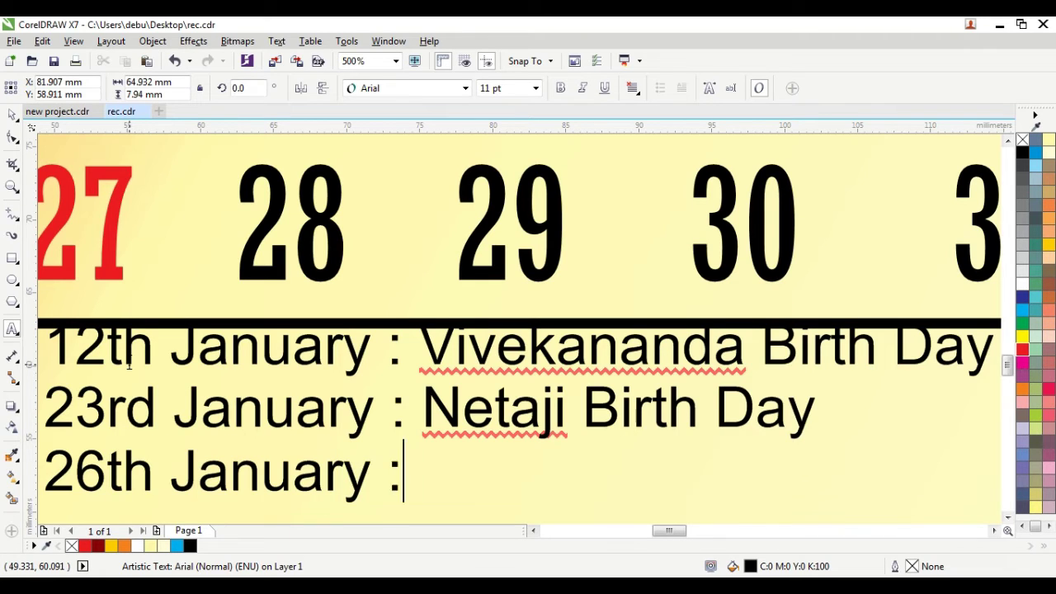
{"action": "type", "text": " : Republic Day"}
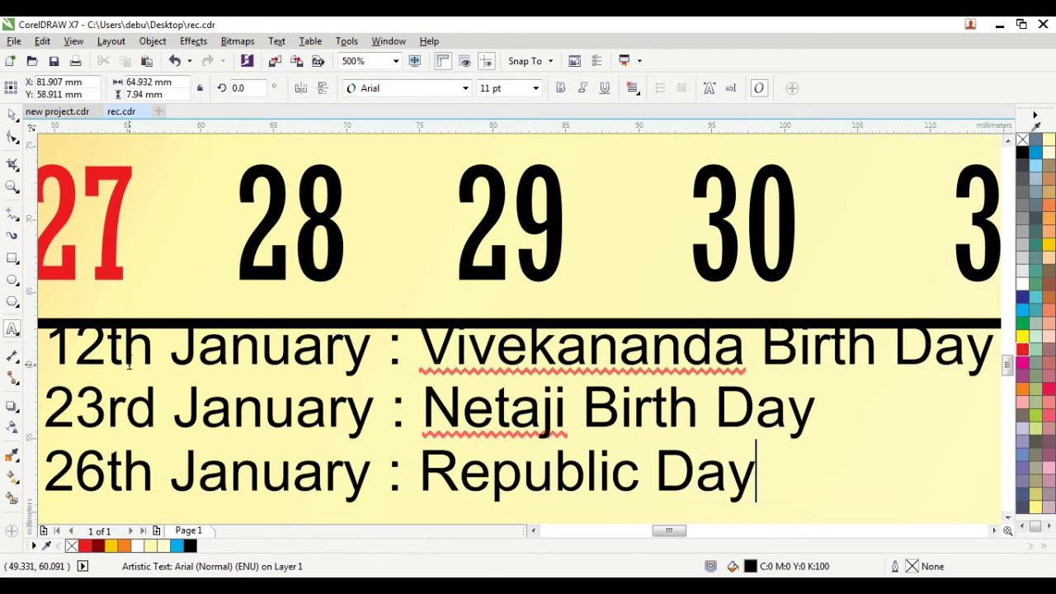
- Move the holiday text clear of the bottom divider line and color it dark red
{"action": "scroll", "coordinate": [275, 410], "scroll_direction": "down", "scroll_amount": 2}
{"action": "left_click", "coordinate": [15, 118]}
{"action": "scroll", "coordinate": [280, 410], "scroll_direction": "down", "scroll_amount": 1}
{"action": "scroll", "coordinate": [289, 416], "scroll_direction": "up", "scroll_amount": 1}
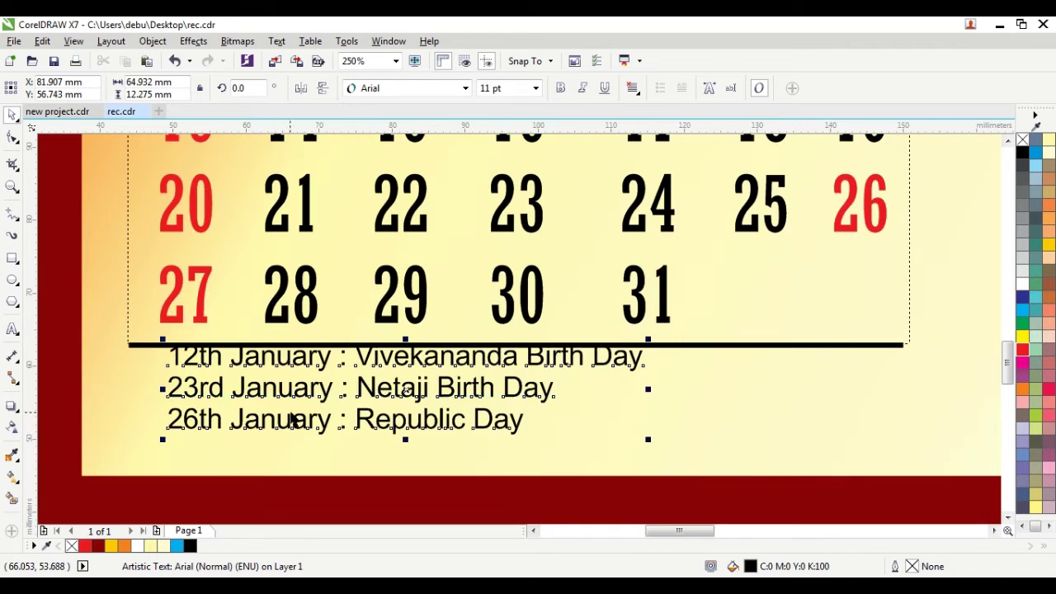
{"action": "left_click_drag", "start_coordinate": [328, 390], "coordinate": [315, 407]}
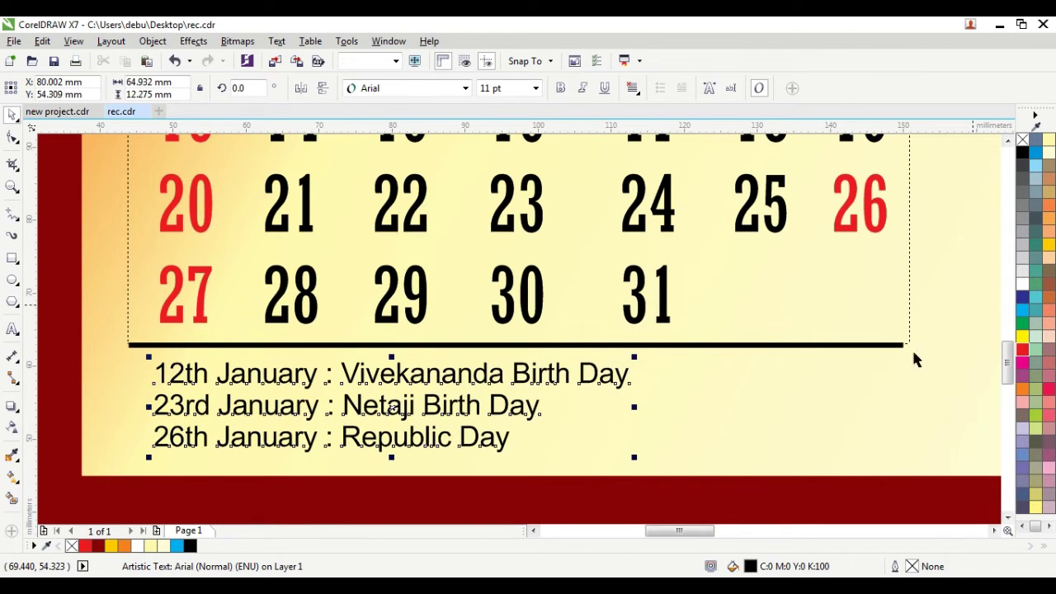
{"action": "left_click", "coordinate": [97, 545]}
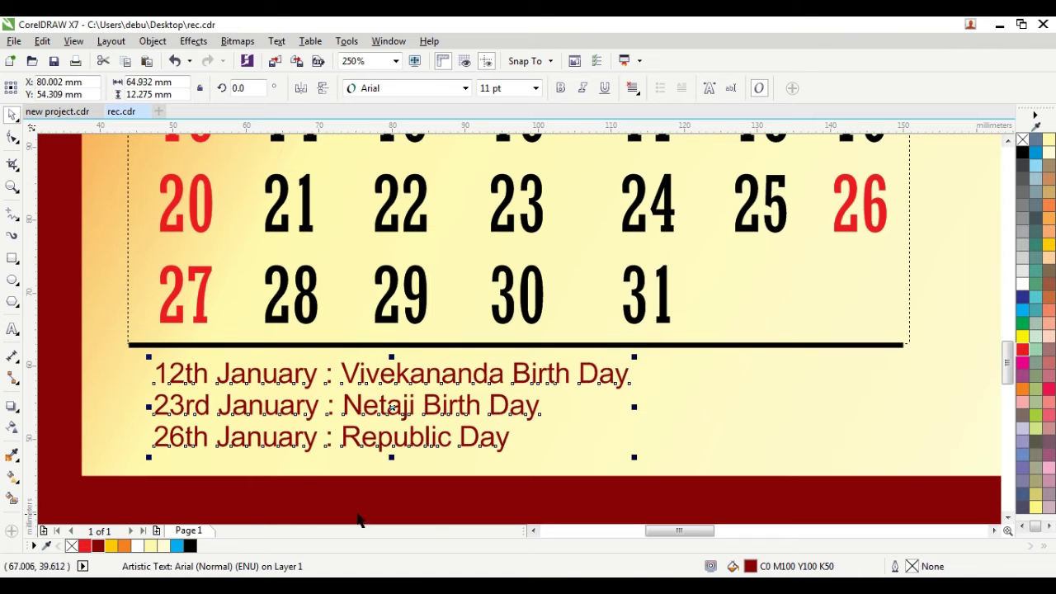
{"action": "left_click", "coordinate": [395, 438]}
{"action": "scroll", "coordinate": [395, 439], "scroll_direction": "down", "scroll_amount": 2}
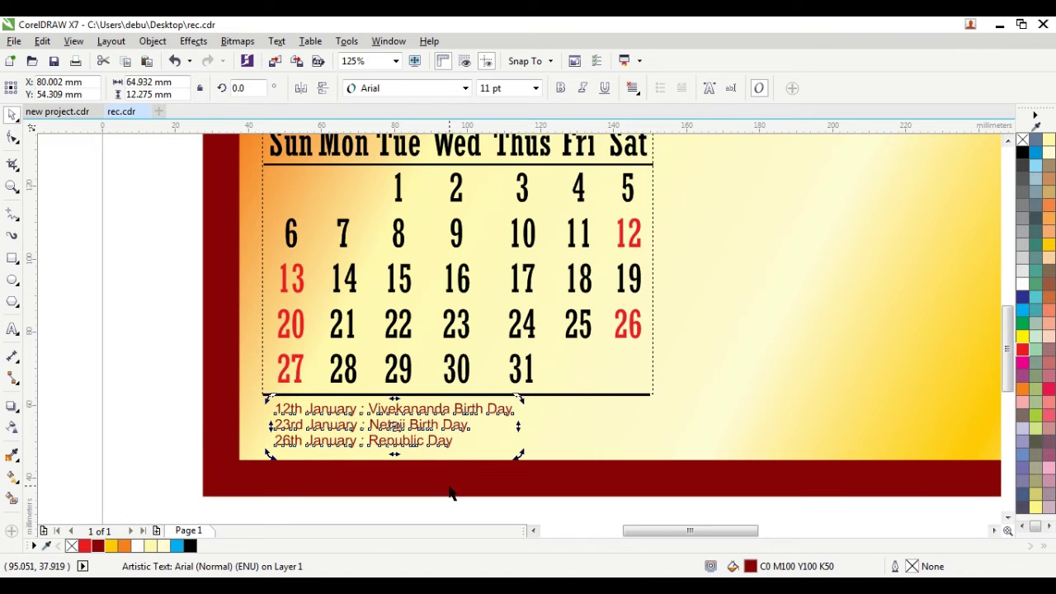
{"action": "left_click", "coordinate": [115, 415]}
- Shift the holiday text slightly right and draw a 2.54 mm black circle without outline before its first line
{"action": "scroll", "coordinate": [270, 424], "scroll_direction": "up", "scroll_amount": 4}
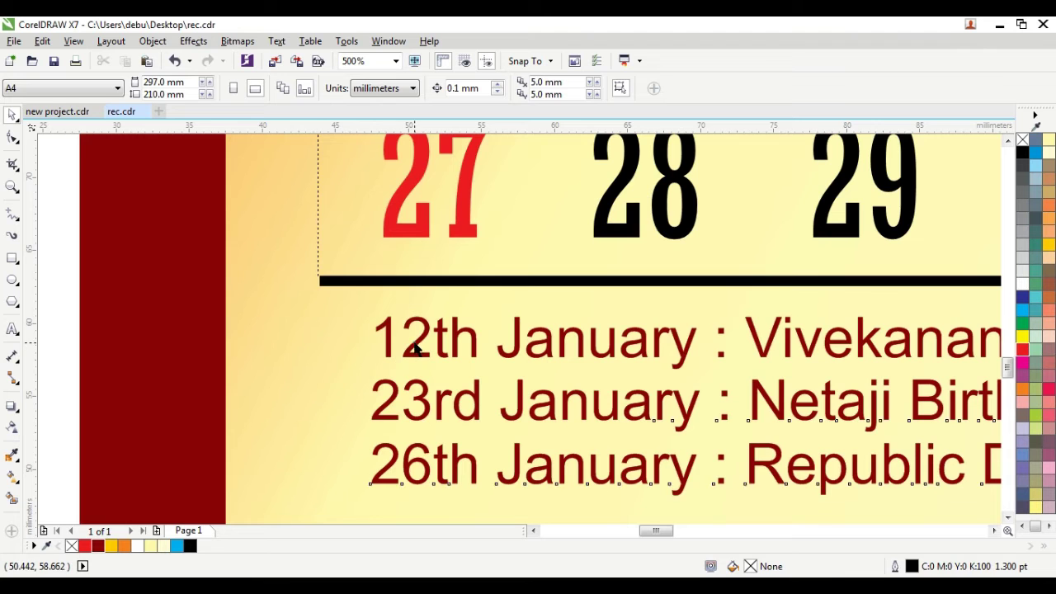
{"action": "left_click_drag", "start_coordinate": [415, 350], "coordinate": [424, 351]}
{"action": "left_click", "coordinate": [13, 283]}
{"action": "left_click_drag", "start_coordinate": [313, 319], "coordinate": [361, 367]}
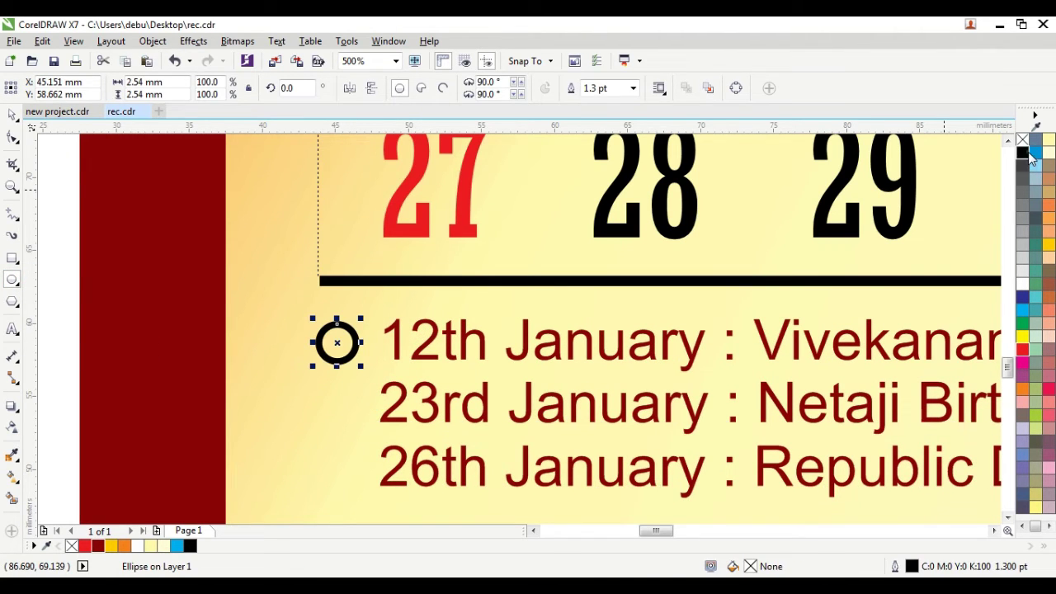
{"action": "left_click", "coordinate": [1023, 153]}
{"action": "right_click", "coordinate": [1022, 139]}
{"action": "left_click", "coordinate": [12, 114]}
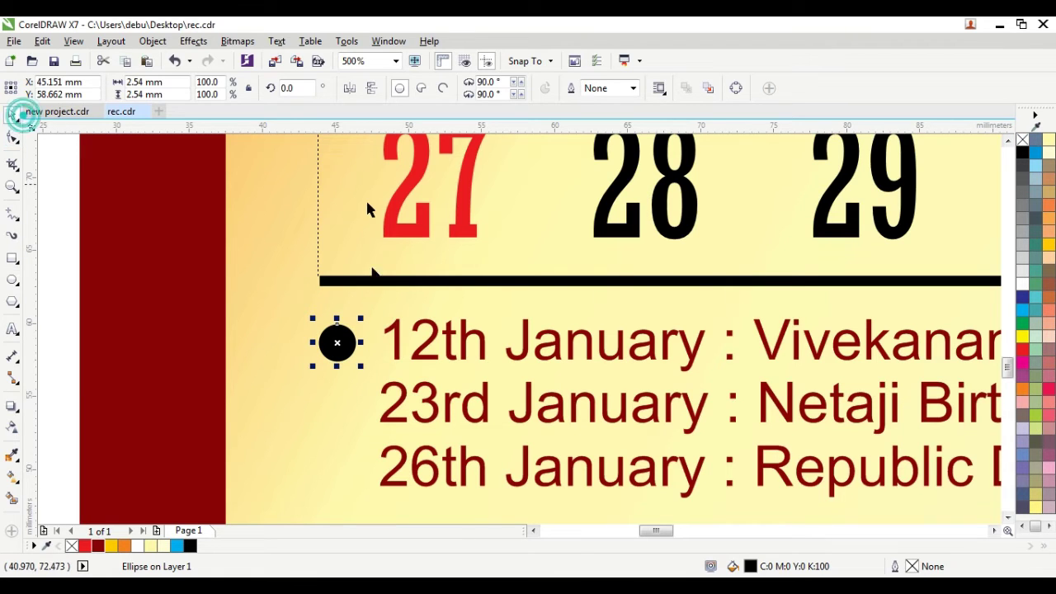
- Copy the black bullet to the 23rd and 26th January lines and align the three bullets on their vertical centerline
{"action": "left_click_drag", "start_coordinate": [337, 342], "coordinate": [343, 466]}
{"action": "left_click", "coordinate": [337, 341], "text": "shift"}
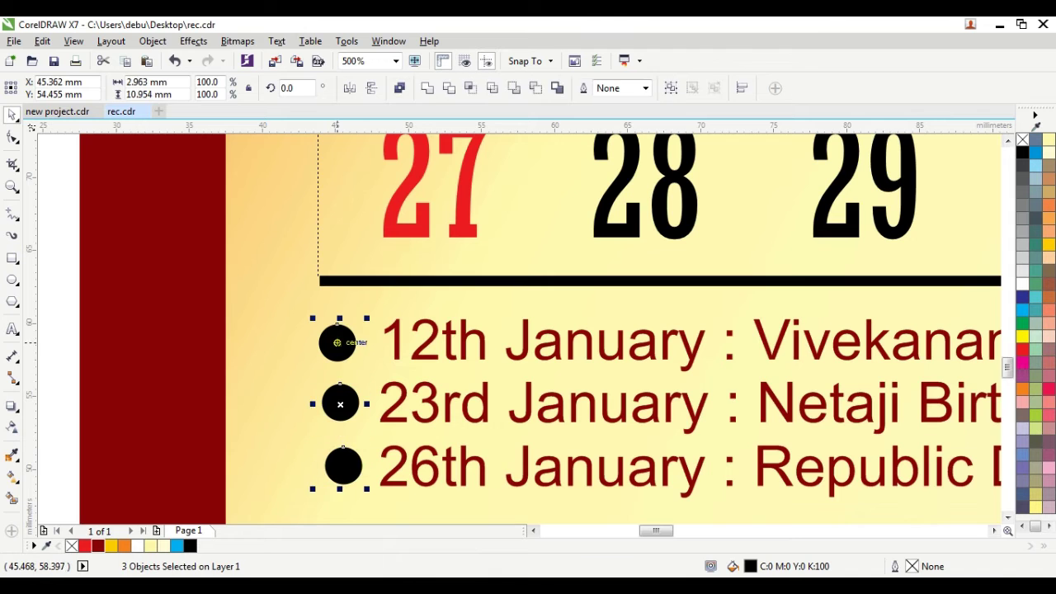
{"action": "key", "text": "c"}
- Group the three bullets with the holiday text and align the group's left edge with the bottom divider line
{"action": "scroll", "coordinate": [372, 346], "scroll_direction": "down", "scroll_amount": 2}
{"action": "left_click", "coordinate": [363, 372], "text": "shift"}
{"action": "left_click_drag", "start_coordinate": [255, 353], "coordinate": [646, 437]}
{"action": "key", "text": "ctrl+g"}
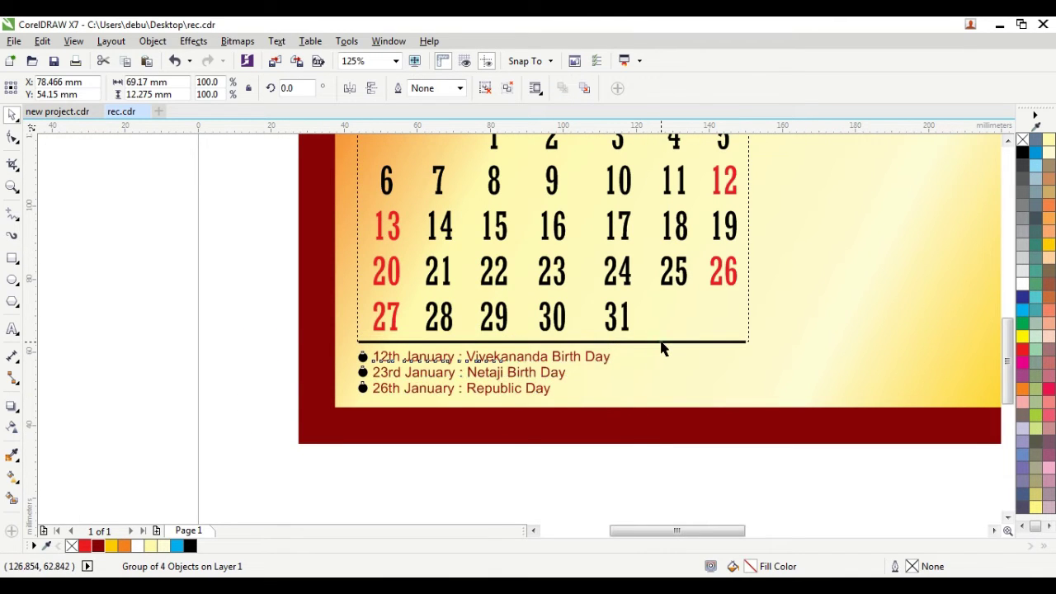
{"action": "left_click", "coordinate": [660, 343], "text": "shift"}
{"action": "left_click", "coordinate": [662, 475]}
{"action": "left_click", "coordinate": [526, 356]}
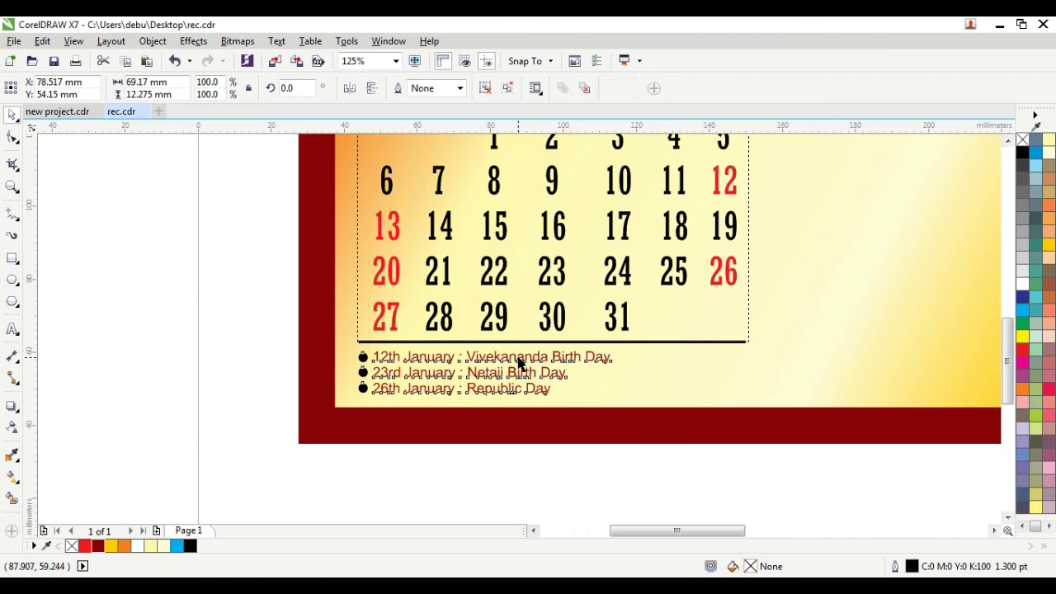
{"action": "scroll", "coordinate": [608, 307], "scroll_direction": "down", "scroll_amount": 2}
{"action": "scroll", "coordinate": [608, 307], "scroll_direction": "up", "scroll_amount": 1}
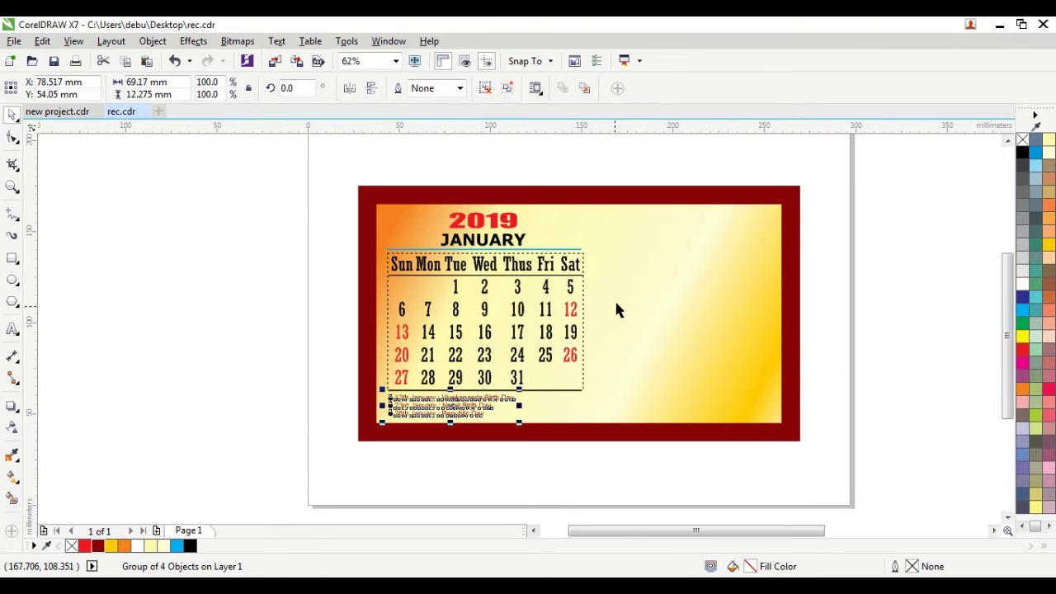
- Import the photo 1.jpg at about 105 mm wide and place it over the right half of the calendar
{"action": "left_click", "coordinate": [859, 219]}
{"action": "key", "text": "ctrl+i"}
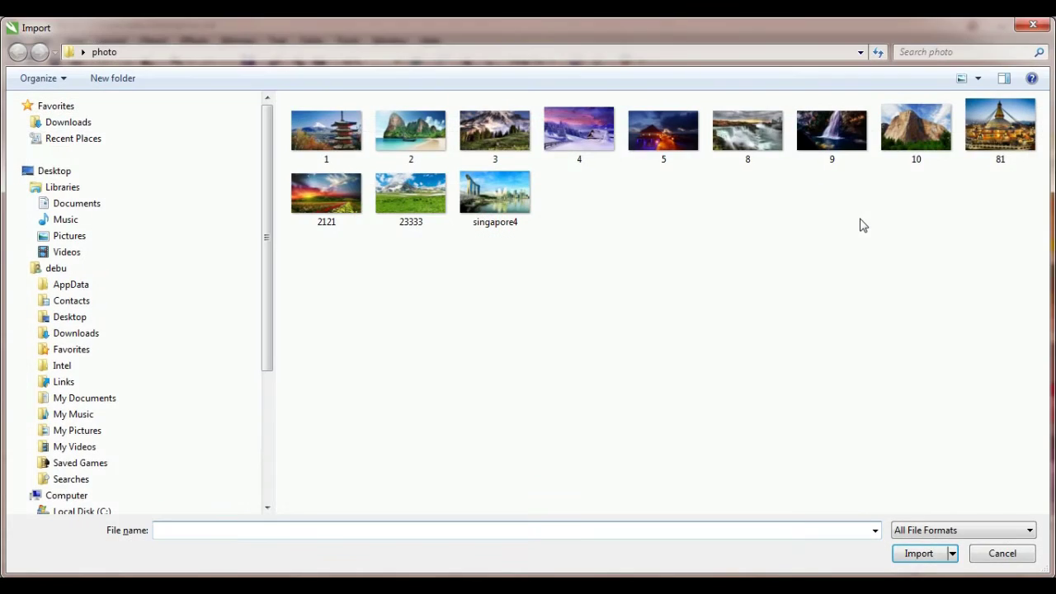
{"action": "key", "text": "Escape"}
{"action": "scroll", "coordinate": [856, 231], "scroll_direction": "up", "scroll_amount": 1}
{"action": "left_click_drag", "start_coordinate": [882, 230], "coordinate": [549, 240]}
{"action": "scroll", "coordinate": [548, 240], "scroll_direction": "up", "scroll_amount": 1}
{"action": "scroll", "coordinate": [548, 240], "scroll_direction": "up", "scroll_amount": 1}
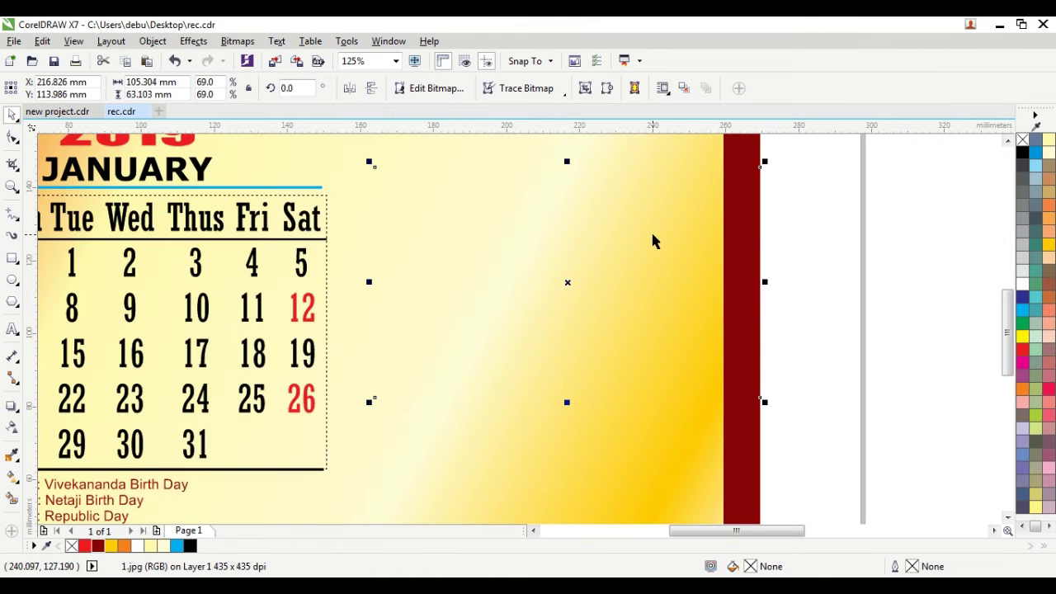
{"action": "scroll", "coordinate": [565, 206], "scroll_direction": "down", "scroll_amount": 1}
{"action": "left_click_drag", "start_coordinate": [576, 211], "coordinate": [523, 241]}
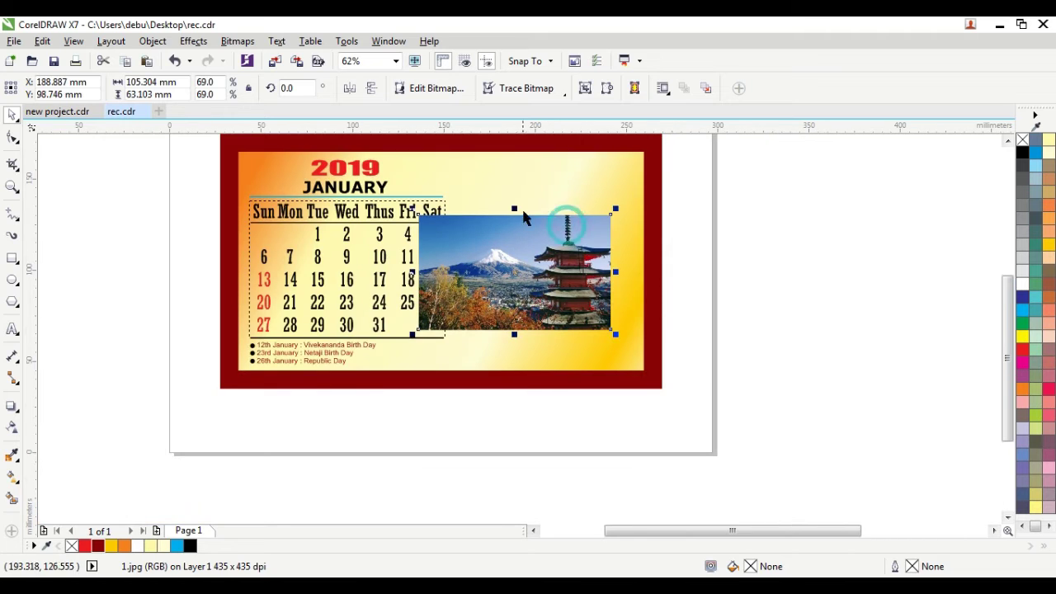
- Align the photo with the top and right edges of the gradient background
{"action": "left_click", "coordinate": [535, 172], "text": "shift"}
{"action": "key", "text": "t"}
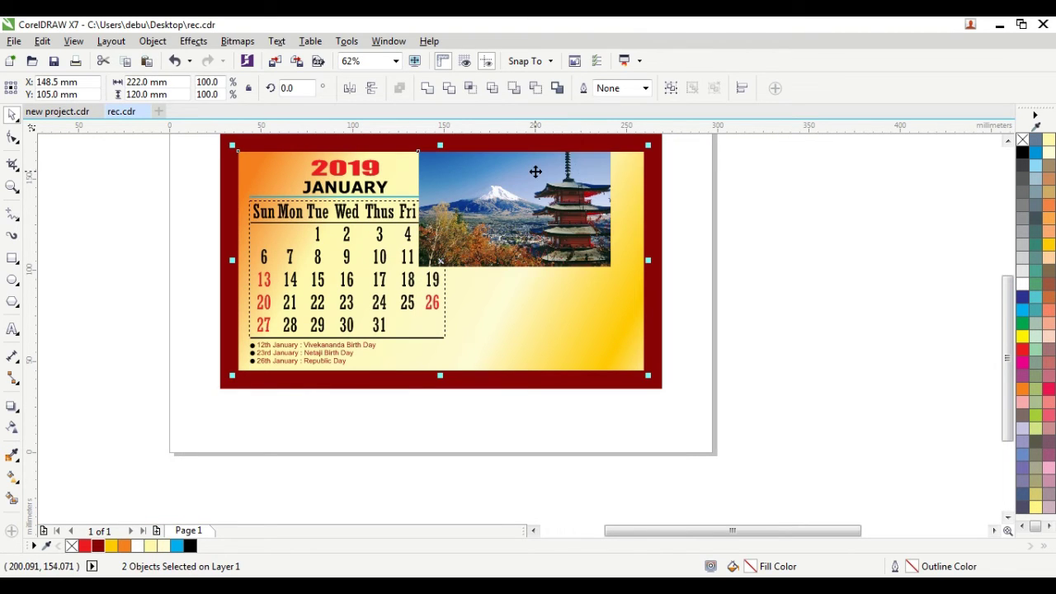
{"action": "key", "text": "r"}
{"action": "left_click", "coordinate": [817, 177]}
- Stretch the photo downward to the full 120 mm background height and leftward to about 113 mm wide
{"action": "left_click", "coordinate": [568, 239]}
{"action": "left_click_drag", "start_coordinate": [547, 271], "coordinate": [566, 373]}
{"action": "scroll", "coordinate": [514, 265], "scroll_direction": "up", "scroll_amount": 1}
{"action": "scroll", "coordinate": [537, 236], "scroll_direction": "down", "scroll_amount": 1}
{"action": "scroll", "coordinate": [540, 237], "scroll_direction": "up", "scroll_amount": 1}
{"action": "left_click_drag", "start_coordinate": [390, 266], "coordinate": [367, 265]}
{"action": "scroll", "coordinate": [499, 248], "scroll_direction": "down", "scroll_amount": 1}
{"action": "scroll", "coordinate": [505, 223], "scroll_direction": "up", "scroll_amount": 1}
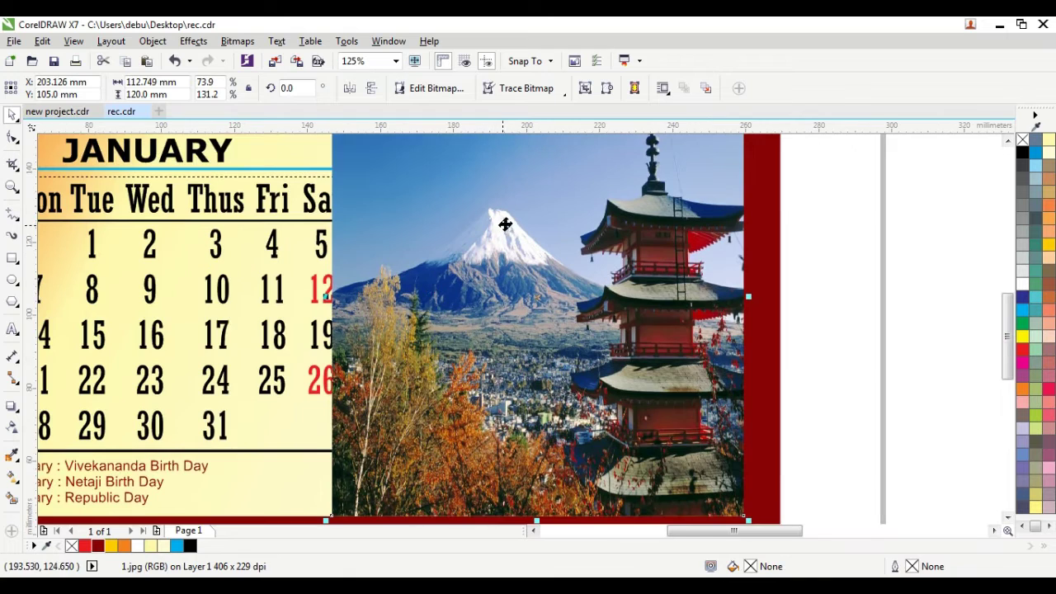
- Apply a linear transparency to the photo so its left side fades into the calendar background
{"action": "left_click", "coordinate": [12, 427]}
{"action": "left_click_drag", "start_coordinate": [403, 317], "coordinate": [298, 315]}
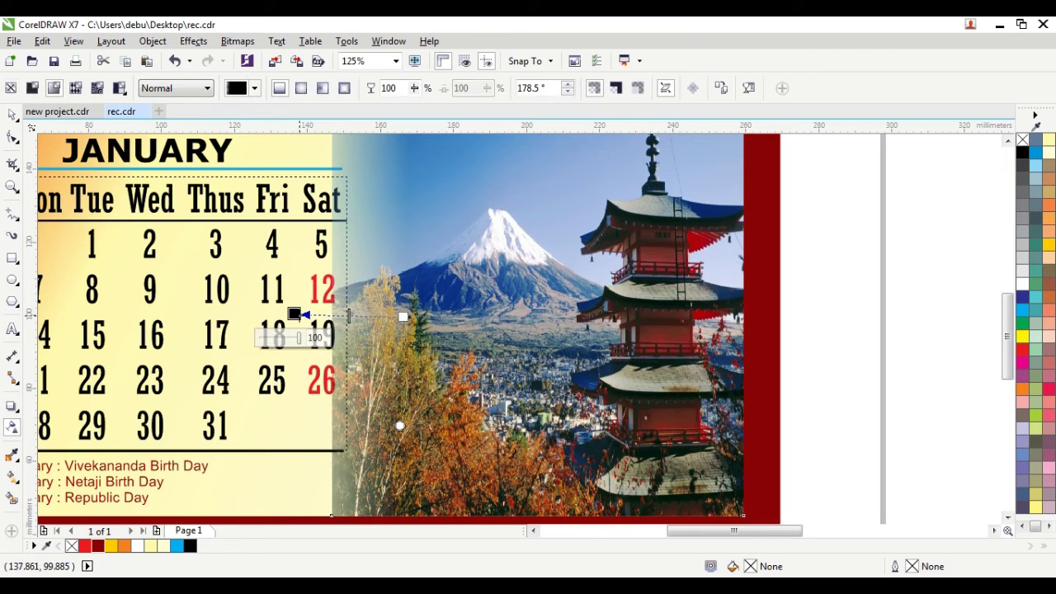
{"action": "left_click_drag", "start_coordinate": [402, 316], "coordinate": [419, 316]}
{"action": "left_click_drag", "start_coordinate": [306, 318], "coordinate": [333, 326]}
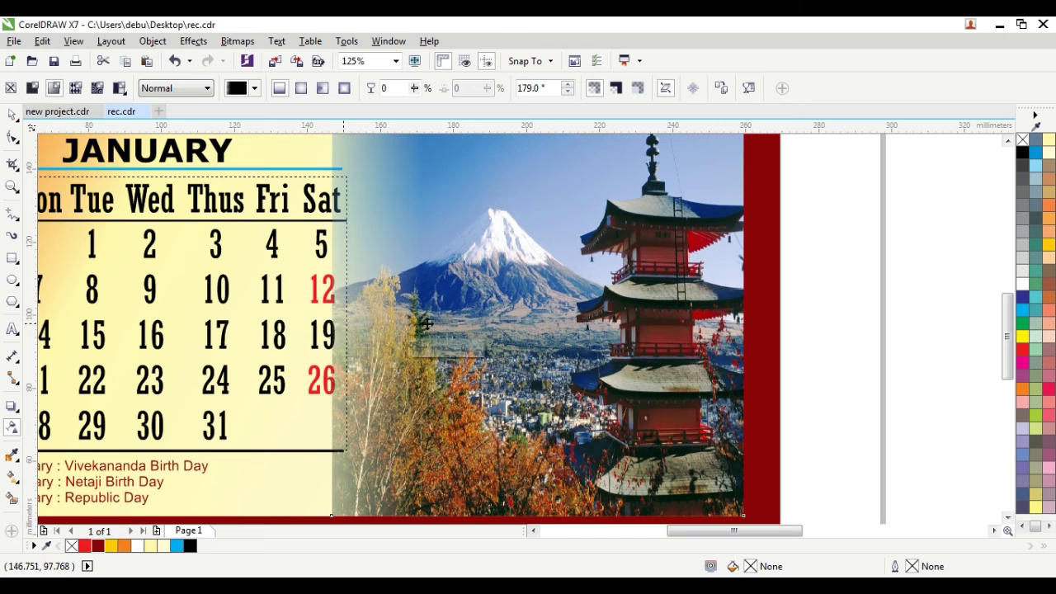
{"action": "left_click_drag", "start_coordinate": [445, 318], "coordinate": [450, 321]}
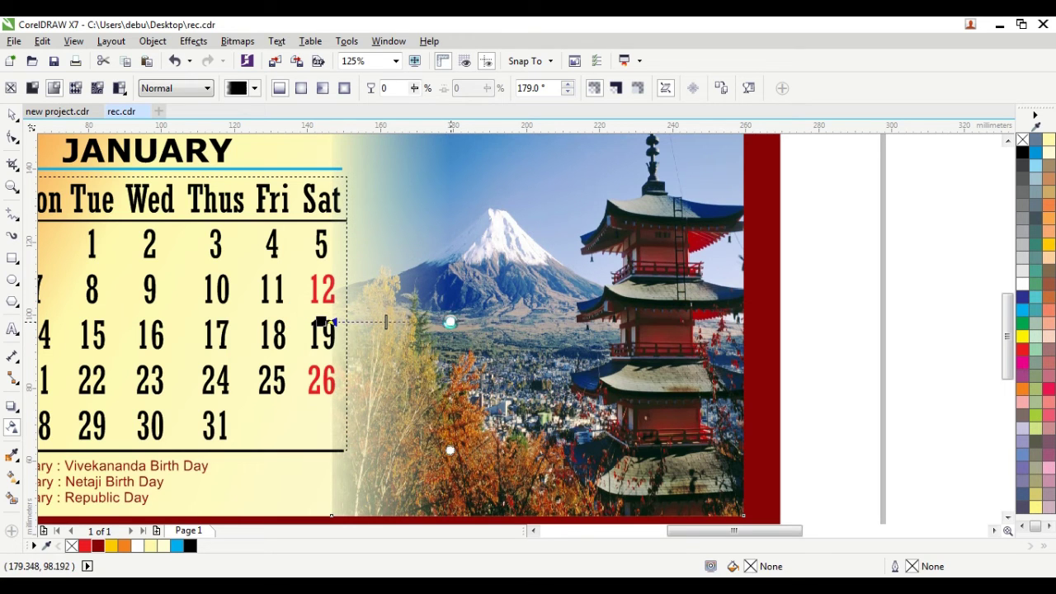
- Shift and shorten the photo's linear transparency so the fade begins just right of the date grid
{"action": "left_click_drag", "start_coordinate": [322, 322], "coordinate": [354, 325]}
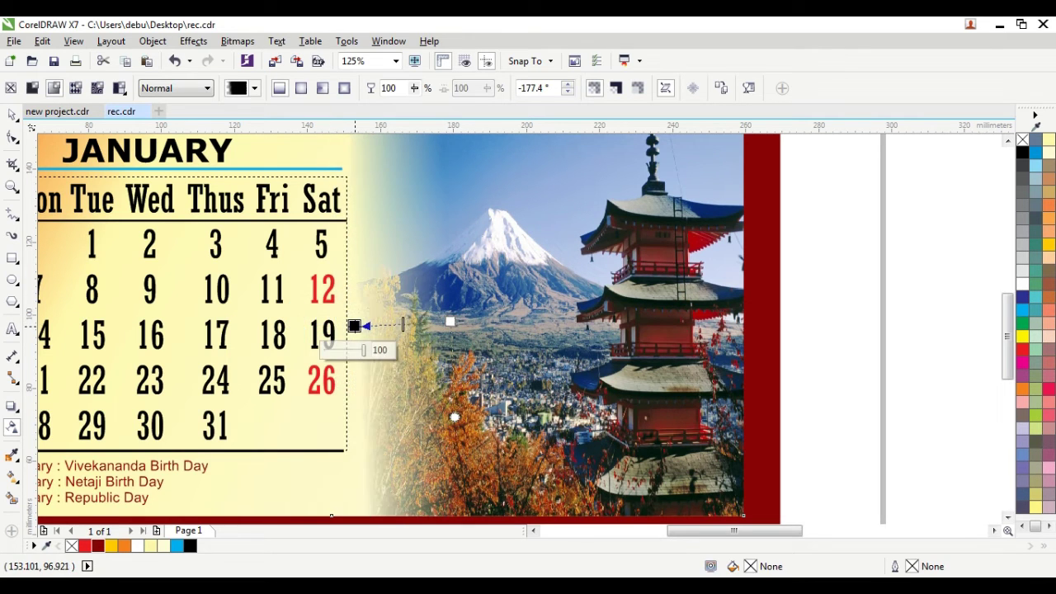
{"action": "scroll", "coordinate": [435, 317], "scroll_direction": "down", "scroll_amount": 2}
{"action": "scroll", "coordinate": [436, 318], "scroll_direction": "down", "scroll_amount": 1}
{"action": "left_click_drag", "start_coordinate": [455, 324], "coordinate": [413, 324]}
{"action": "left_click", "coordinate": [411, 325]}
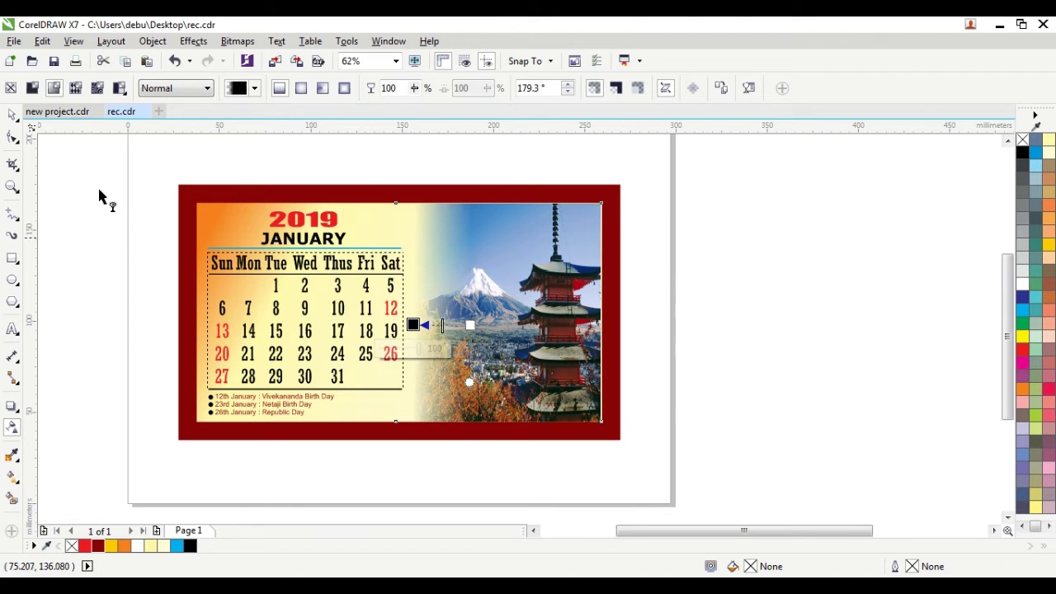
- Stretch the photo leftward to about 125 mm wide, keeping its 120 mm height
{"action": "left_click", "coordinate": [12, 117]}
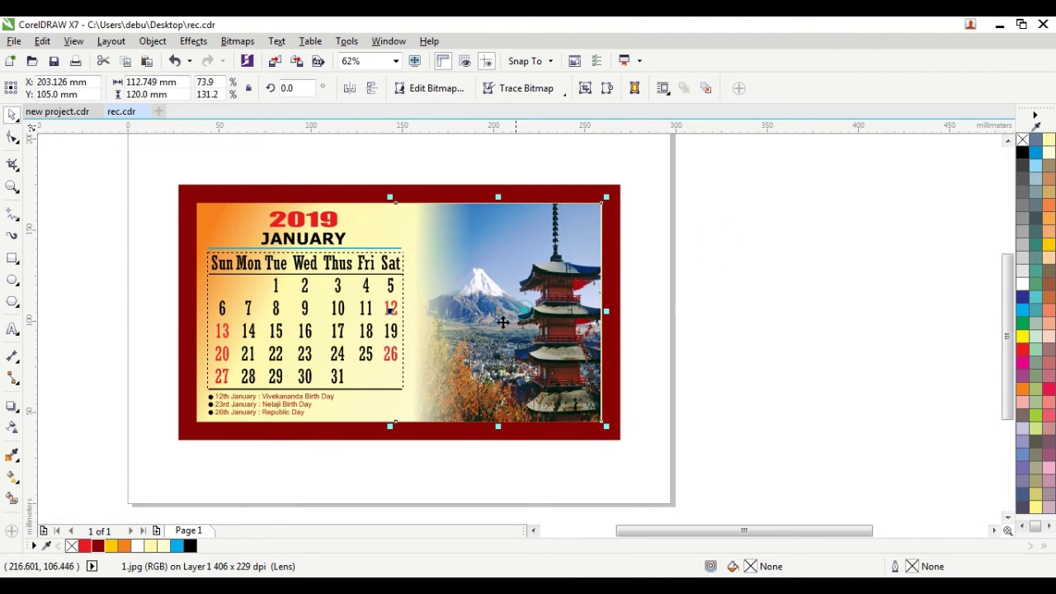
{"action": "left_click_drag", "start_coordinate": [389, 310], "coordinate": [381, 311]}
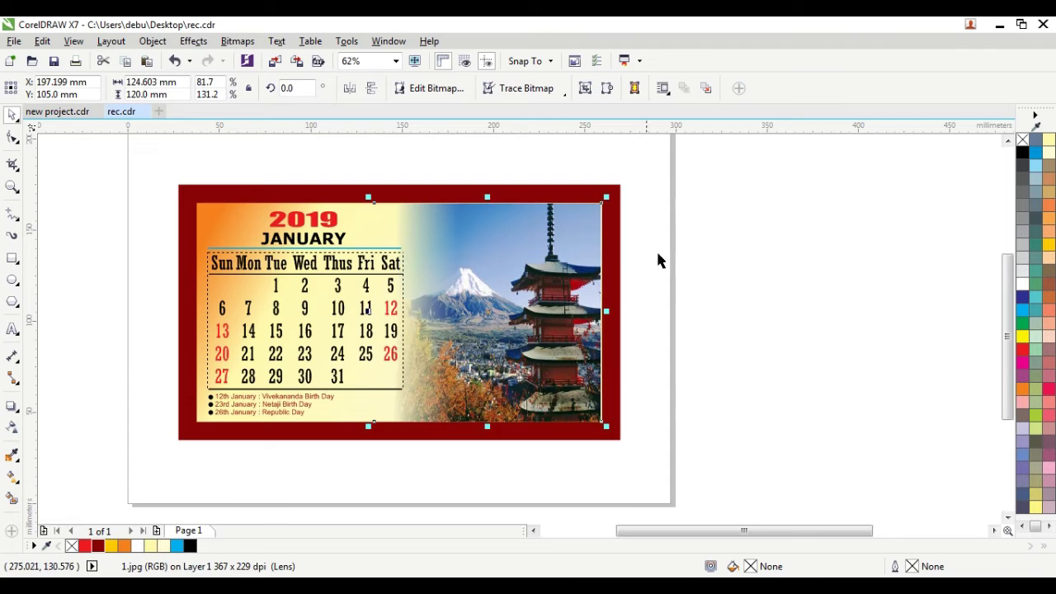
{"action": "left_click", "coordinate": [733, 220]}
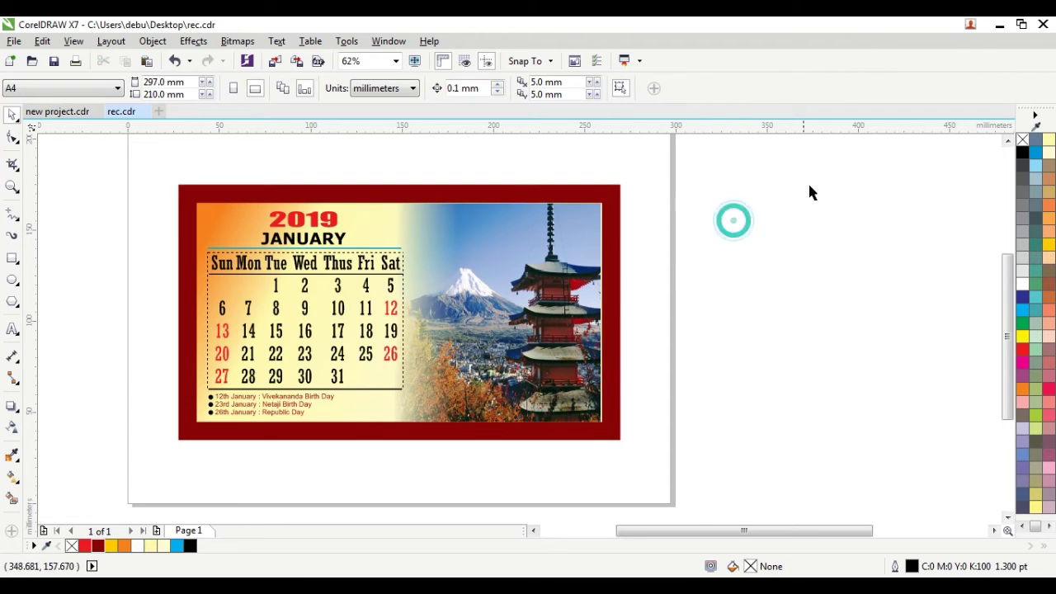
- Draw a 222 × 120 mm rectangle exactly over the edges of the gradient background and photo
{"action": "left_click", "coordinate": [15, 261]}
{"action": "left_click_drag", "start_coordinate": [197, 203], "coordinate": [602, 421]}
{"action": "scroll", "coordinate": [499, 212], "scroll_direction": "up", "scroll_amount": 2}
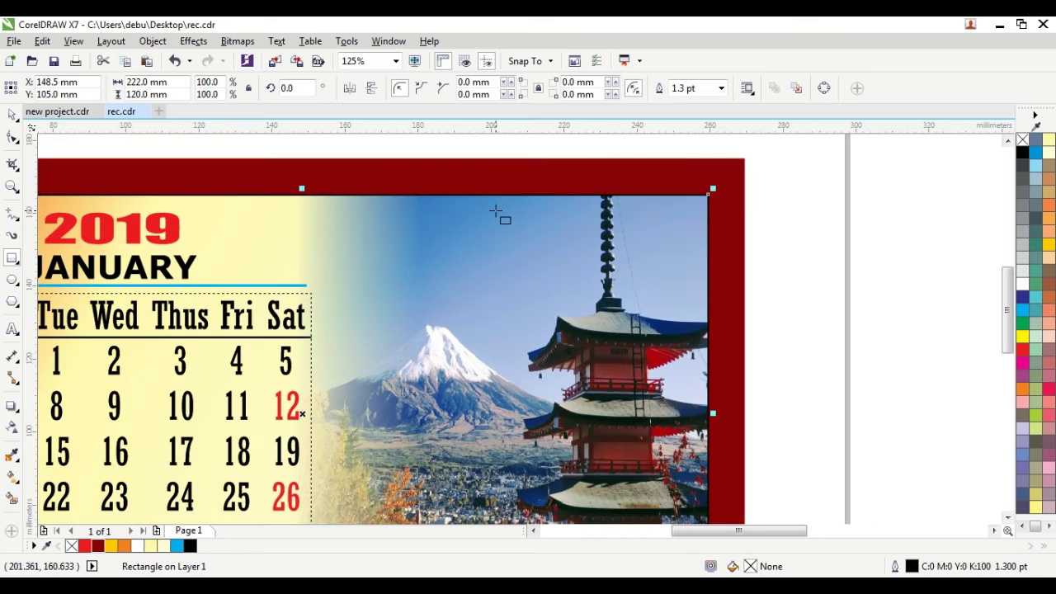
- Give the frame rectangle a 5 pt white outline
{"action": "key", "text": "F12"}
{"action": "type", "text": "5"}
{"action": "key", "text": "Return"}
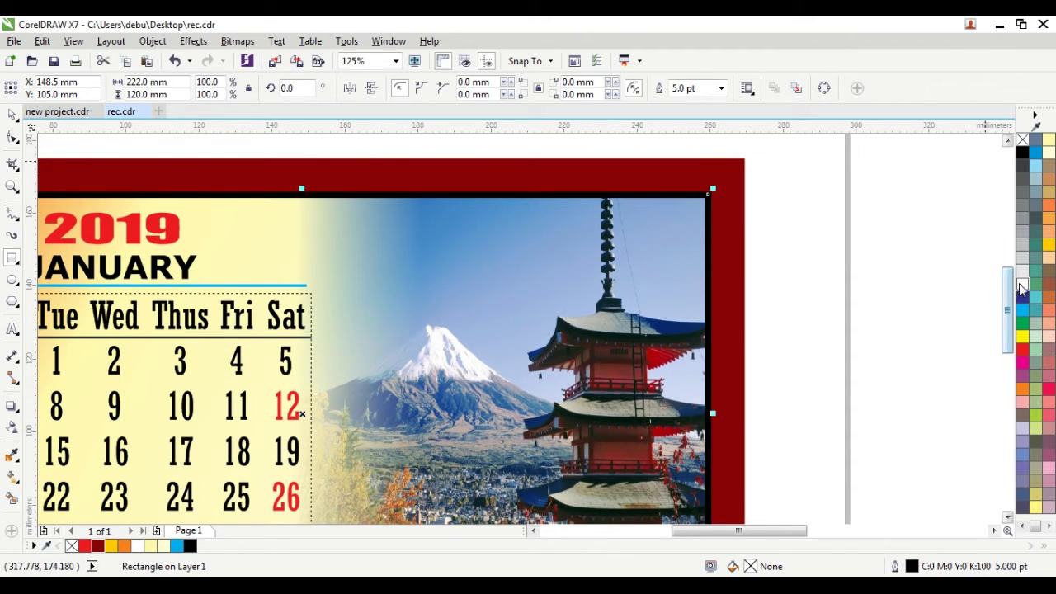
{"action": "scroll", "coordinate": [750, 306], "scroll_direction": "down", "scroll_amount": 2}
{"action": "left_click", "coordinate": [12, 116]}
{"action": "left_click", "coordinate": [80, 175]}
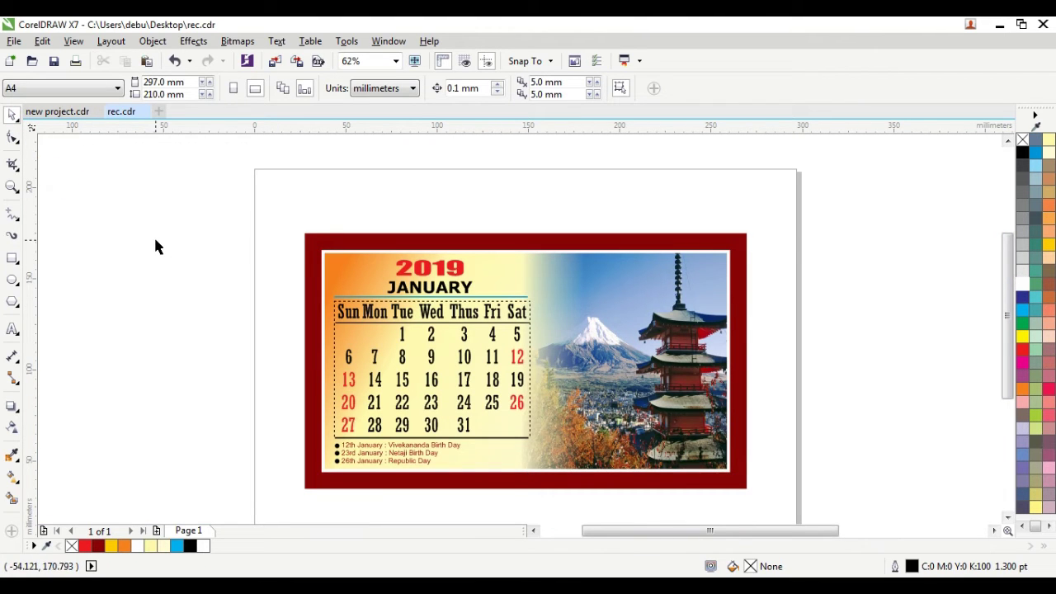
- Colour the weekday heading Sun red
{"action": "scroll", "coordinate": [361, 309], "scroll_direction": "up", "scroll_amount": 4}
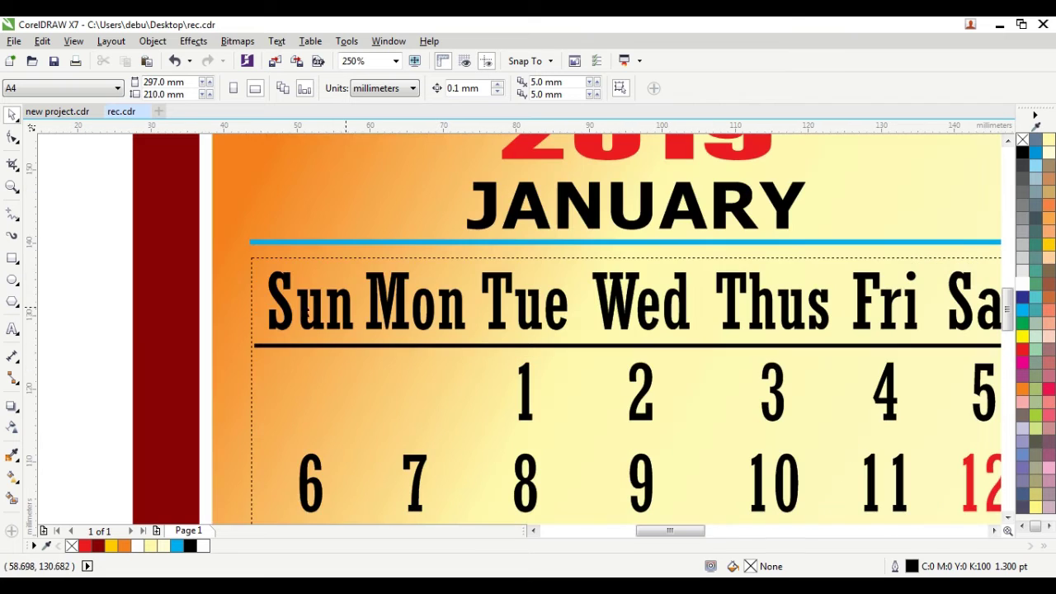
{"action": "left_click", "coordinate": [13, 329]}
{"action": "double_click", "coordinate": [309, 301]}
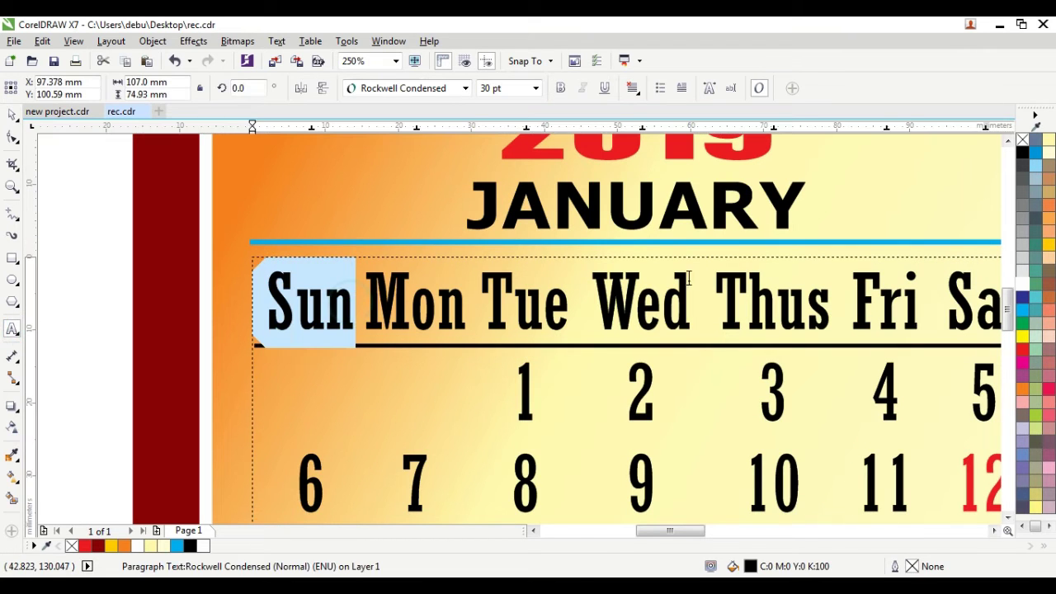
{"action": "left_click", "coordinate": [1023, 350]}
{"action": "left_click", "coordinate": [495, 302]}
{"action": "scroll", "coordinate": [495, 302], "scroll_direction": "down", "scroll_amount": 2}
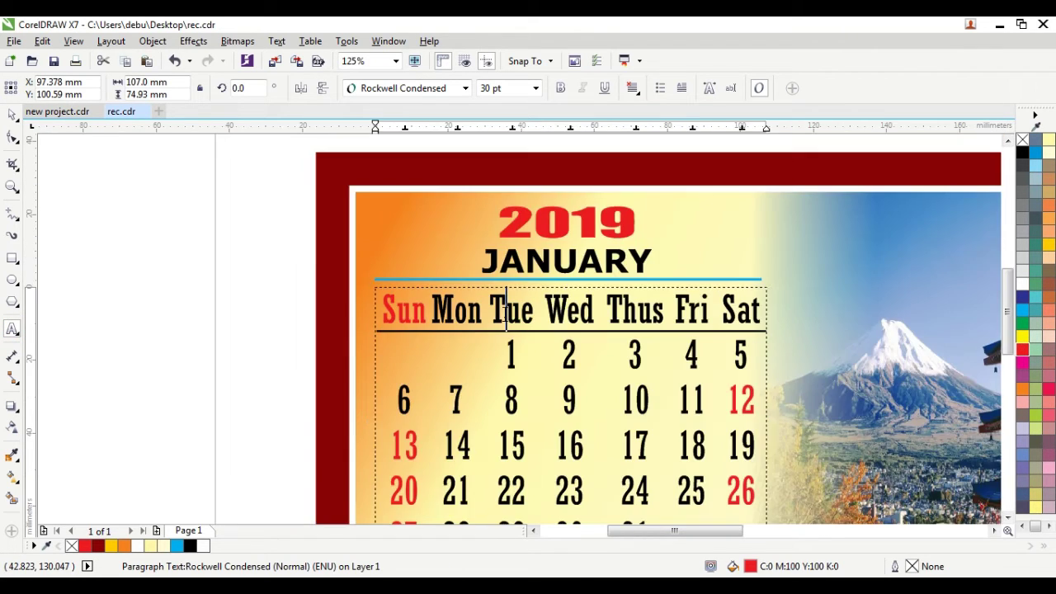
- Select the whole January calendar and place a copy on the pasteboard left of the page
{"action": "scroll", "coordinate": [567, 317], "scroll_direction": "down", "scroll_amount": 2}
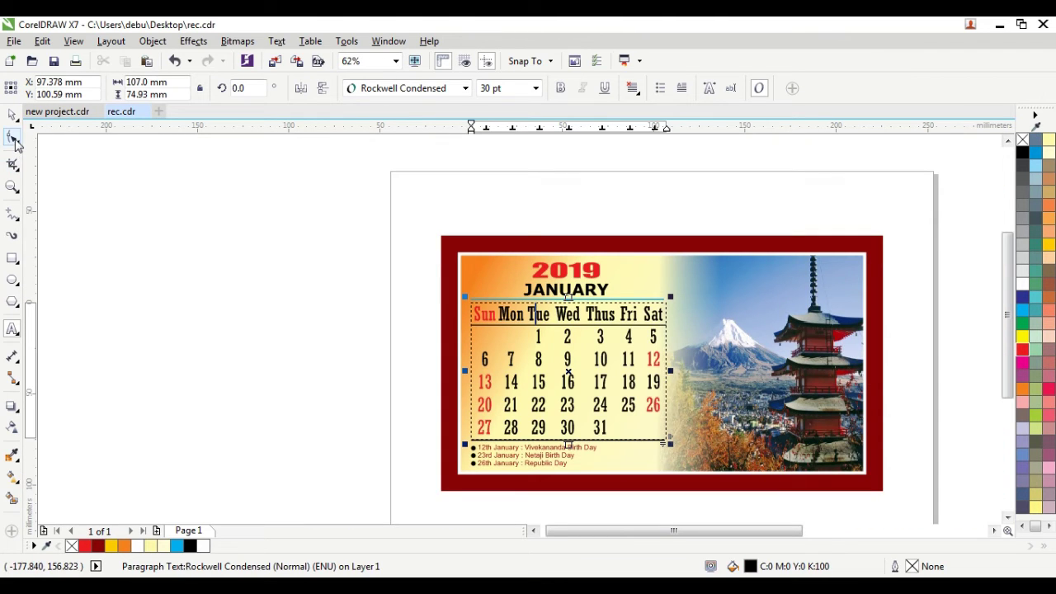
{"action": "left_click", "coordinate": [12, 190]}
{"action": "left_click_drag", "start_coordinate": [425, 228], "coordinate": [896, 500]}
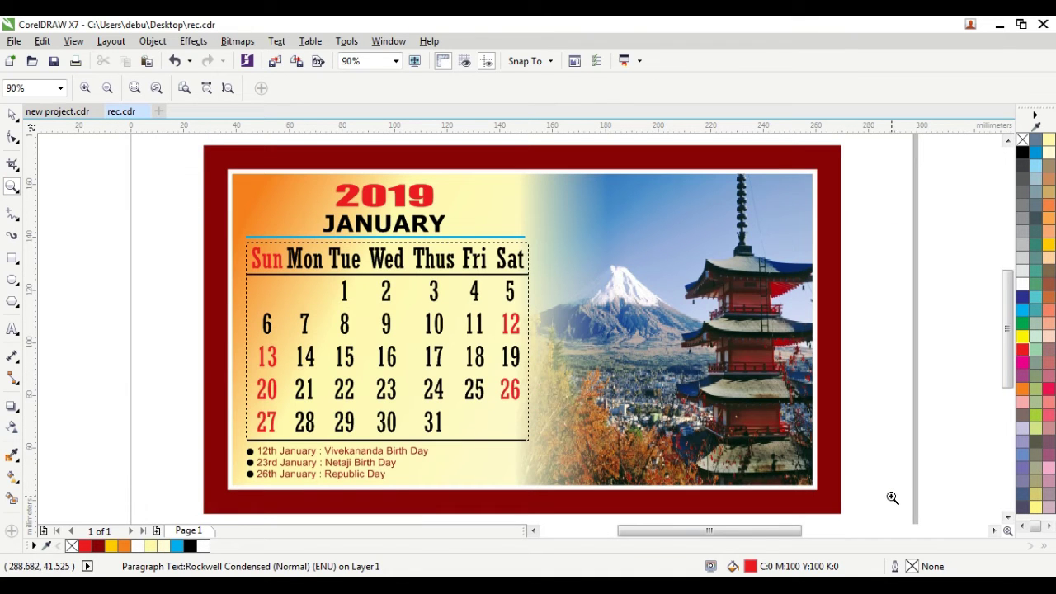
{"action": "left_click", "coordinate": [12, 114]}
{"action": "scroll", "coordinate": [219, 217], "scroll_direction": "down", "scroll_amount": 3}
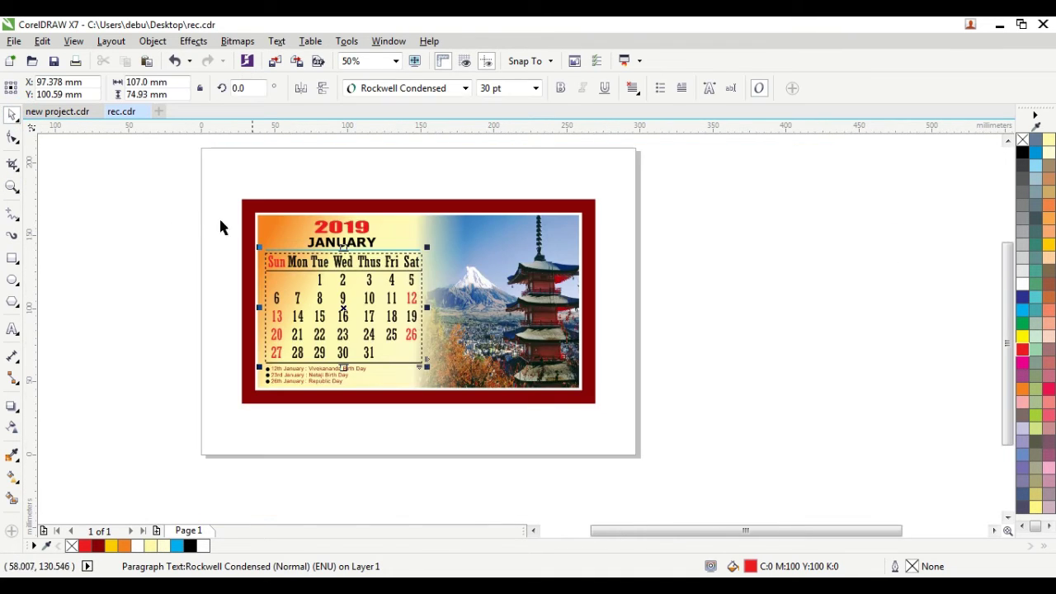
{"action": "left_click_drag", "start_coordinate": [184, 171], "coordinate": [683, 442]}
{"action": "scroll", "coordinate": [639, 421], "scroll_direction": "down", "scroll_amount": 1}
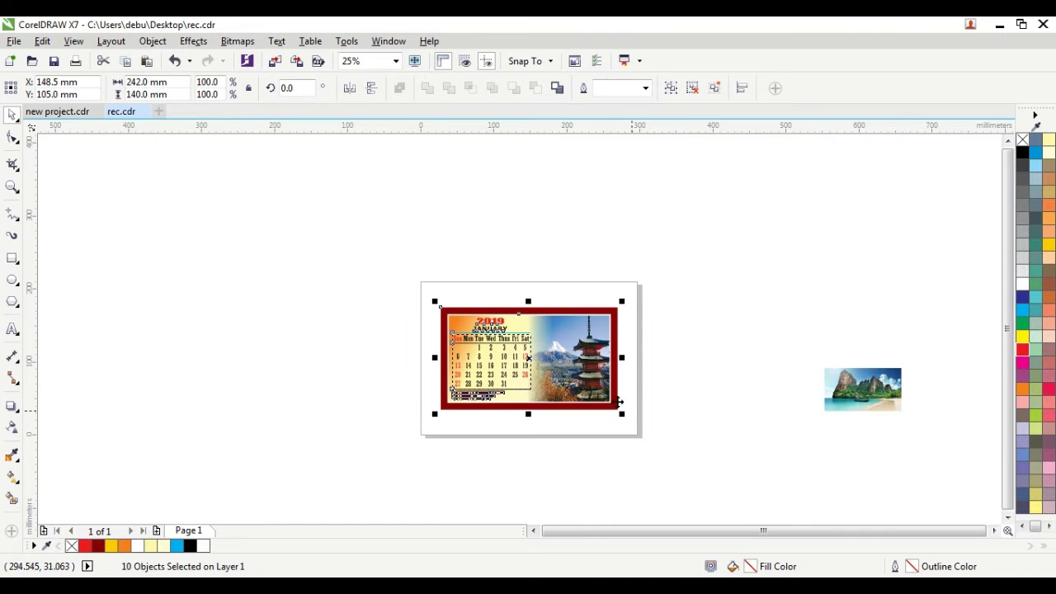
{"action": "left_click_drag", "start_coordinate": [516, 358], "coordinate": [236, 341]}
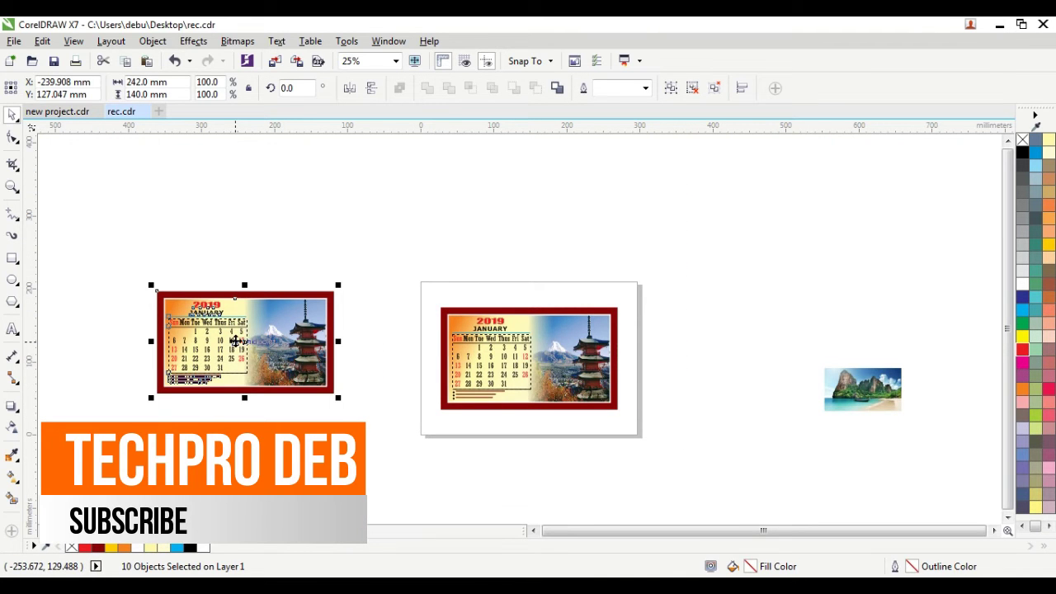
- Add a second page and move the copied calendar from the pasteboard onto it
{"action": "key", "text": "Return"}
{"action": "left_click_drag", "start_coordinate": [133, 451], "coordinate": [490, 228]}
{"action": "left_click_drag", "start_coordinate": [243, 317], "coordinate": [530, 329]}
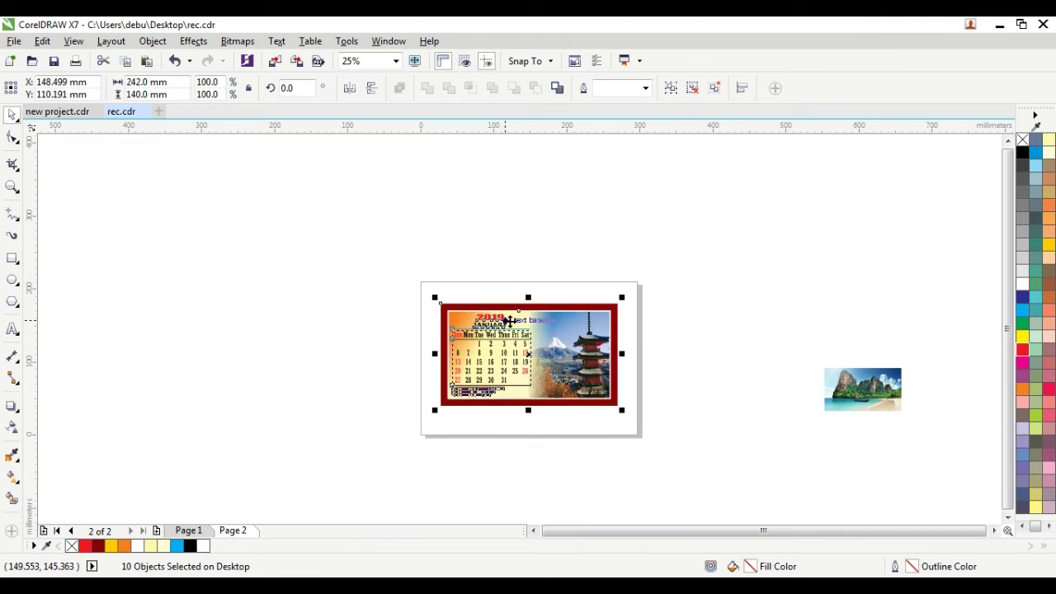
- Centre-align the month title on page 2 and replace its text with FEBRUARY
{"action": "scroll", "coordinate": [521, 319], "scroll_direction": "up", "scroll_amount": 2}
{"action": "left_click", "coordinate": [474, 231]}
{"action": "scroll", "coordinate": [327, 355], "scroll_direction": "up", "scroll_amount": 1}
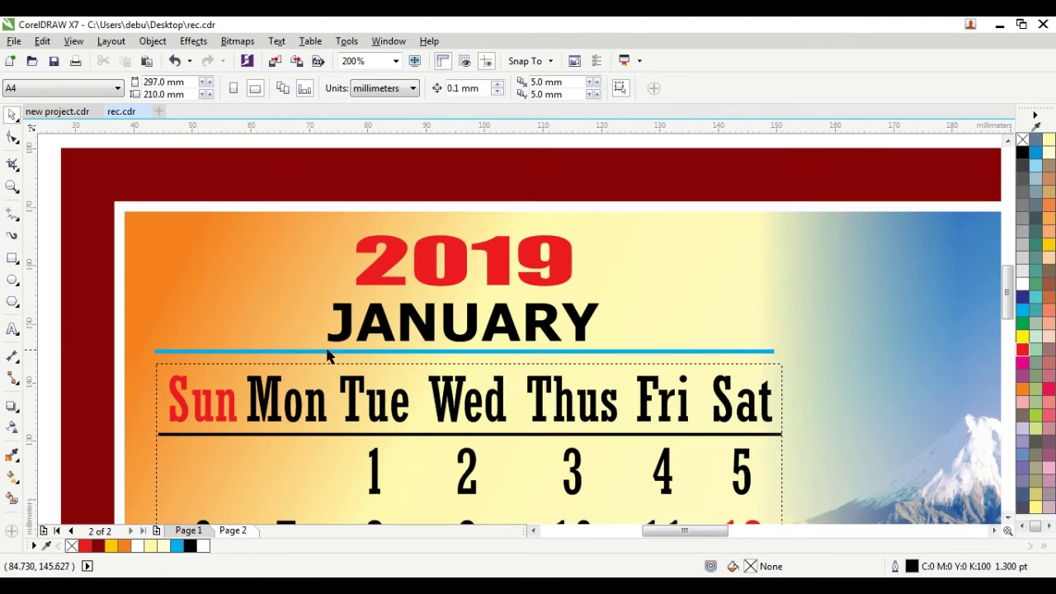
{"action": "left_click", "coordinate": [12, 328]}
{"action": "left_click", "coordinate": [400, 314]}
{"action": "double_click", "coordinate": [401, 314]}
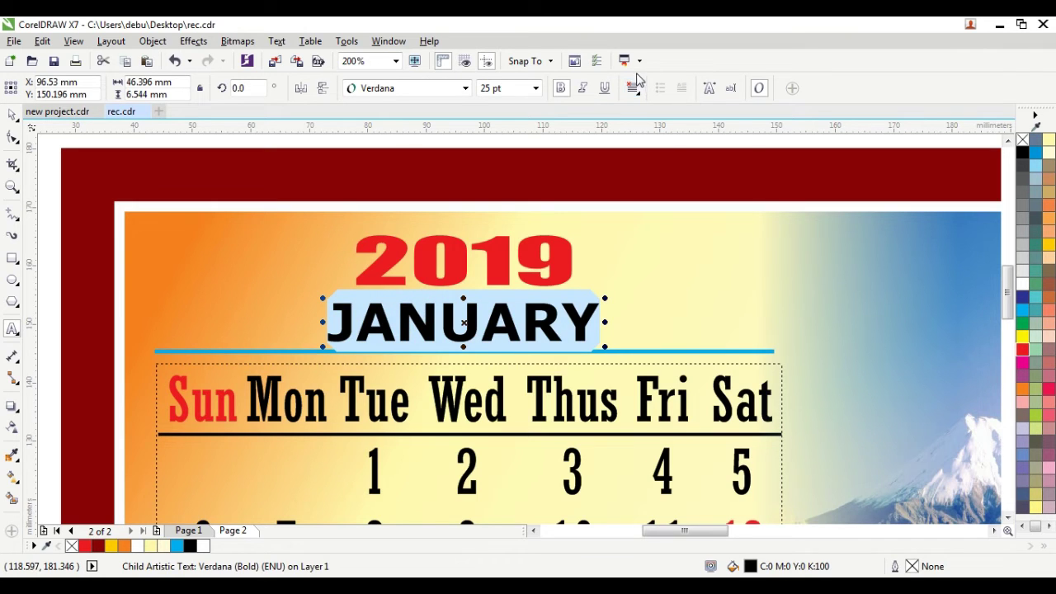
{"action": "left_click", "coordinate": [632, 88]}
{"action": "left_click", "coordinate": [663, 138]}
{"action": "type", "text": "FEB"}
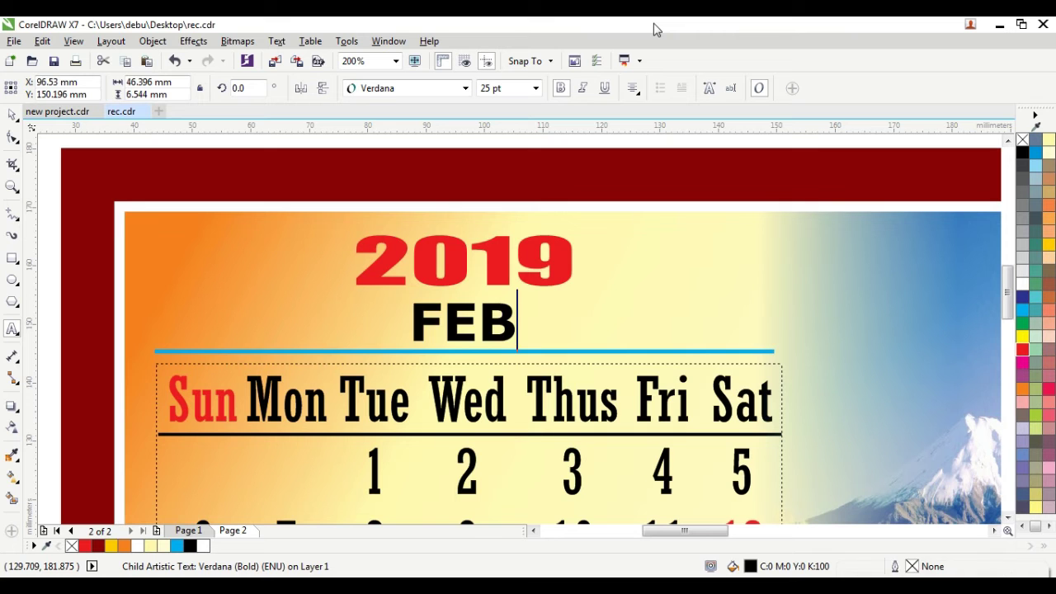
{"action": "type", "text": "RUARY"}
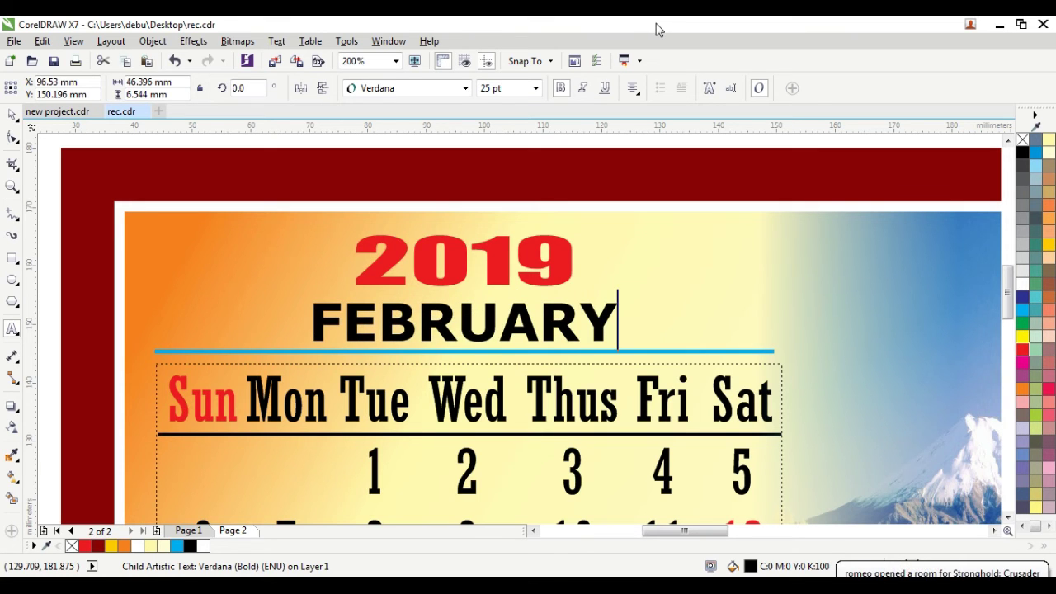
- Enter 1 under Fri in the first February week and clear the dates under Tue, Wed and Thus
{"action": "scroll", "coordinate": [549, 398], "scroll_direction": "down", "scroll_amount": 2}
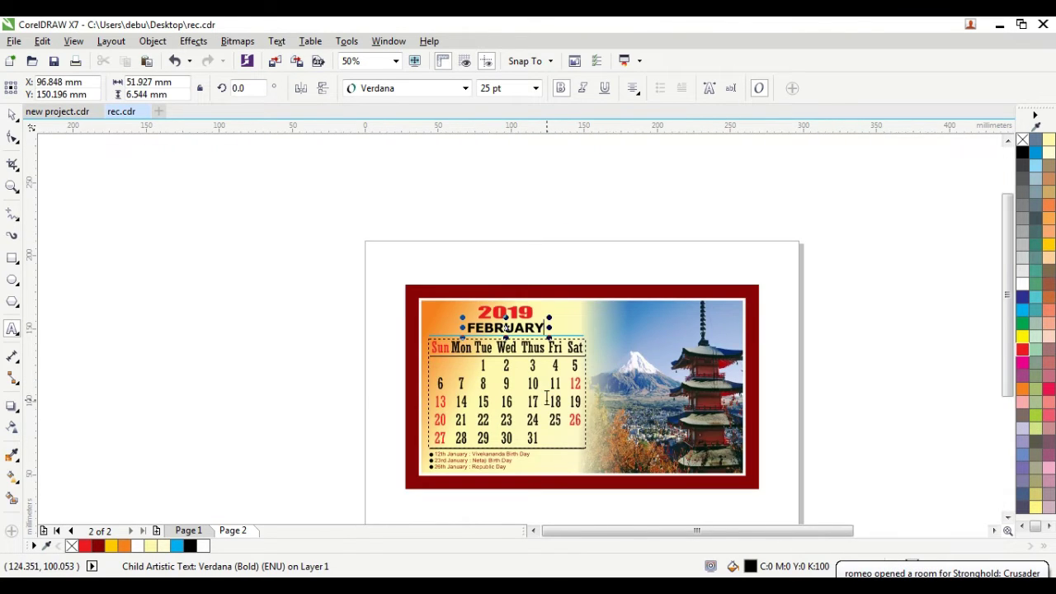
{"action": "scroll", "coordinate": [546, 399], "scroll_direction": "up", "scroll_amount": 1}
{"action": "double_click", "coordinate": [566, 331]}
{"action": "type", "text": "1"}
{"action": "key", "text": "BackSpace"}
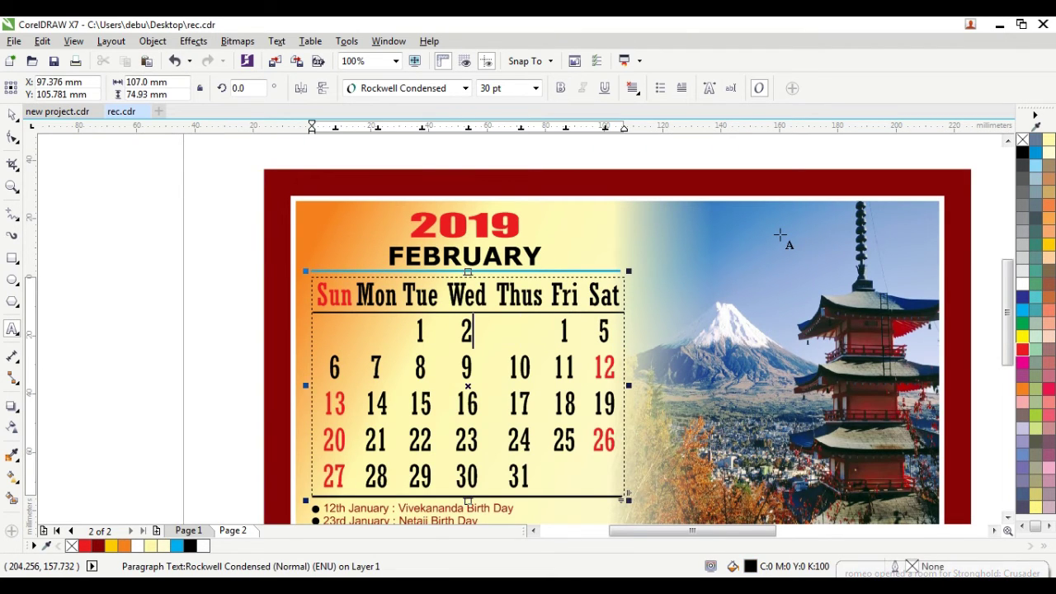
{"action": "key", "text": "BackSpace"}
{"action": "key", "text": "BackSpace"}
{"action": "key", "text": "BackSpace"}
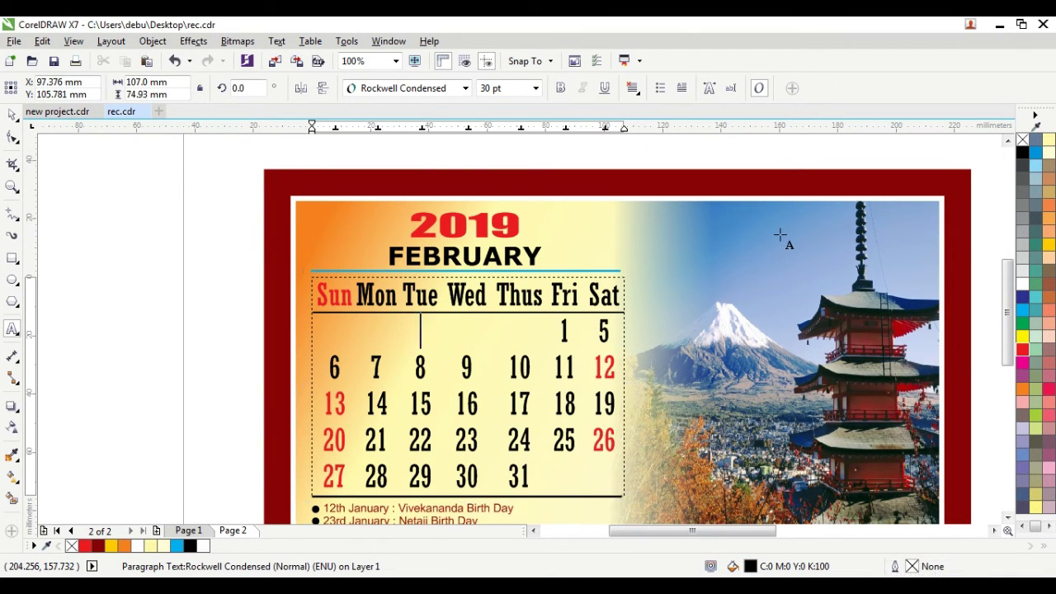
- Set the date under Sat in the first February week to 2
{"action": "type", "text": "1"}
{"action": "key", "text": "Right"}
{"action": "type", "text": "2"}
{"action": "key", "text": "Right"}
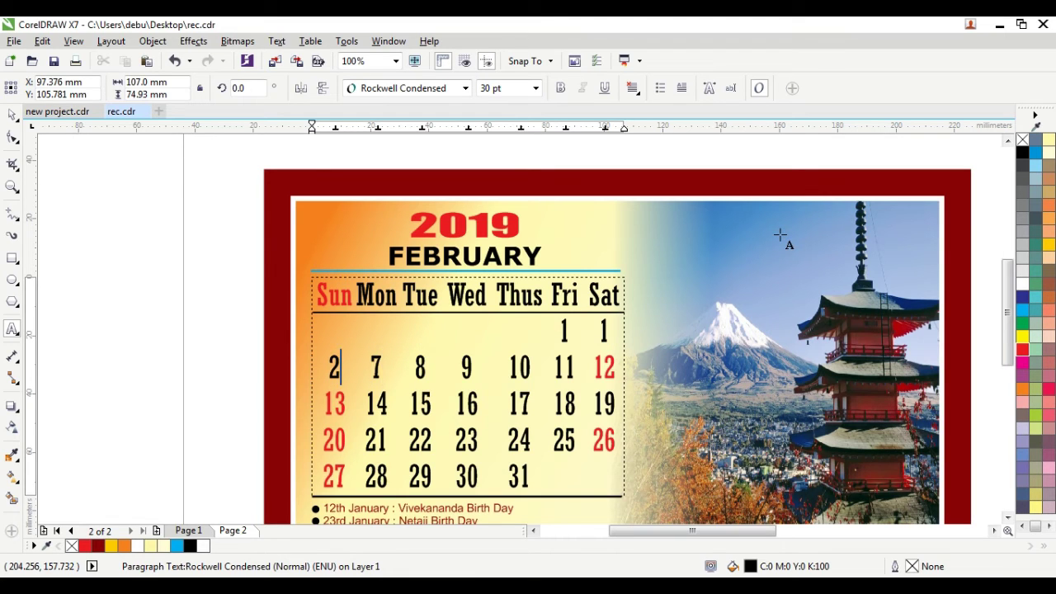
{"action": "type", "text": "2"}
{"action": "key", "text": "BackSpace"}
- Replace the second week's dates with 3 through 9
{"action": "type", "text": "3 4 5"}
{"action": "key", "text": "Right"}
{"action": "type", "text": "6"}
{"action": "key", "text": "Right"}
{"action": "type", "text": "7"}
{"action": "key", "text": "Right"}
{"action": "key", "text": "Right"}
{"action": "key", "text": "Right"}
{"action": "key", "text": "shift+Left"}
{"action": "key", "text": "shift+Left"}
{"action": "type", "text": "8 9"}
- Replace the third week's dates with 10 through 16
{"action": "key", "text": "Delete"}
{"action": "type", "text": "0 "}
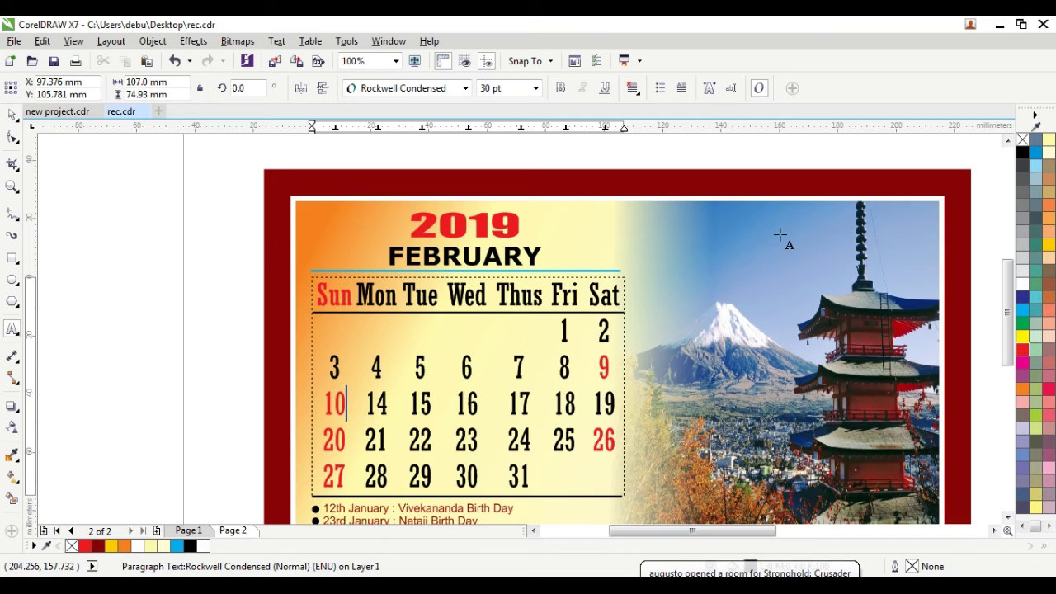
{"action": "type", "text": "11"}
{"action": "key", "text": "Right"}
{"action": "key", "text": "Right"}
{"action": "key", "text": "Delete"}
{"action": "type", "text": "2"}
{"action": "key", "text": "Right"}
{"action": "key", "text": "shift+Left"}
{"action": "key", "text": "shift+Left"}
{"action": "type", "text": "13"}
{"action": "key", "text": "Right"}
{"action": "key", "text": "Right"}
{"action": "key", "text": "Right"}
{"action": "type", "text": "4"}
{"action": "key", "text": "Right"}
{"action": "type", "text": "5"}
{"action": "key", "text": "shift+Left"}
{"action": "type", "text": "6 "}
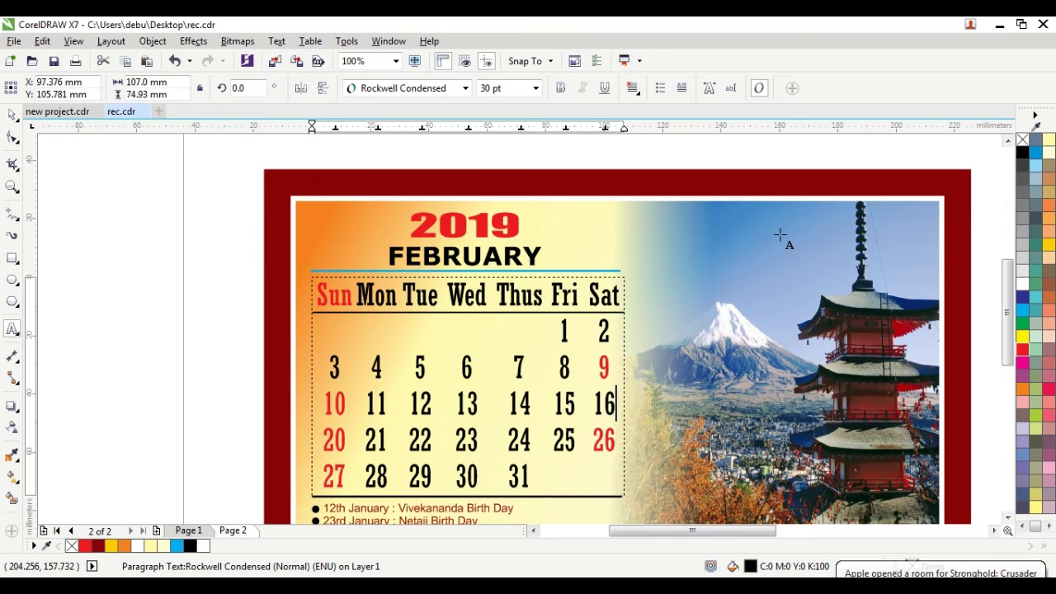
- Replace the fourth week's dates with 17 through 23 and set the last week's Sunday to 24
{"action": "type", "text": "17"}
{"action": "key", "text": "Right"}
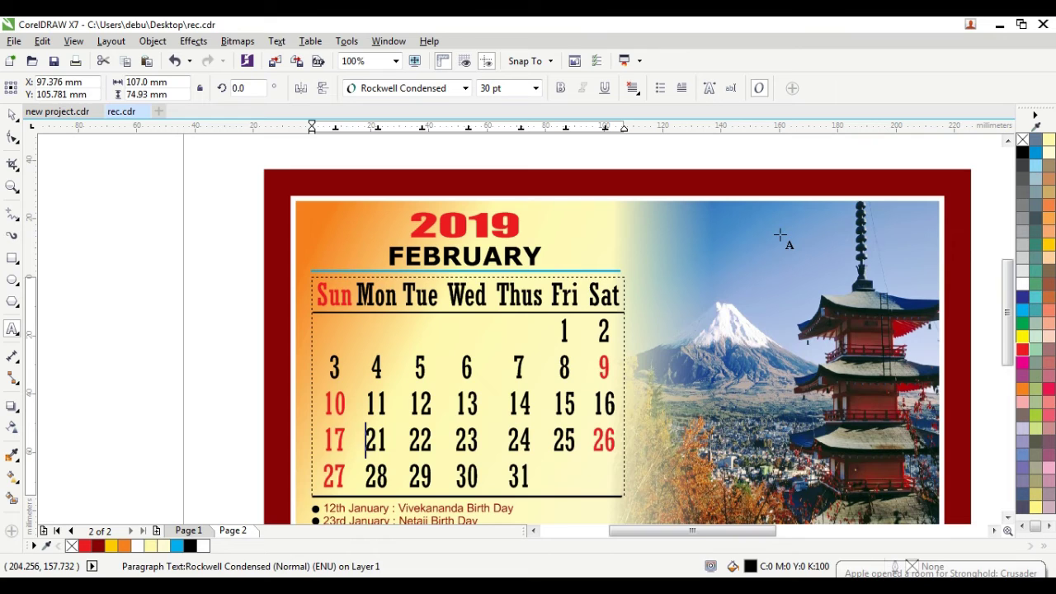
{"action": "key", "text": "shift+Left"}
{"action": "type", "text": "18"}
{"action": "key", "text": "Right"}
{"action": "key", "text": "shift+Left"}
{"action": "key", "text": "shift+Left"}
{"action": "type", "text": "19"}
{"action": "key", "text": "shift+Left"}
{"action": "key", "text": "shift+Left"}
{"action": "type", "text": "20"}
{"action": "key", "text": "BackSpace"}
{"action": "type", "text": "1"}
{"action": "key", "text": "Delete"}
{"action": "type", "text": "2"}
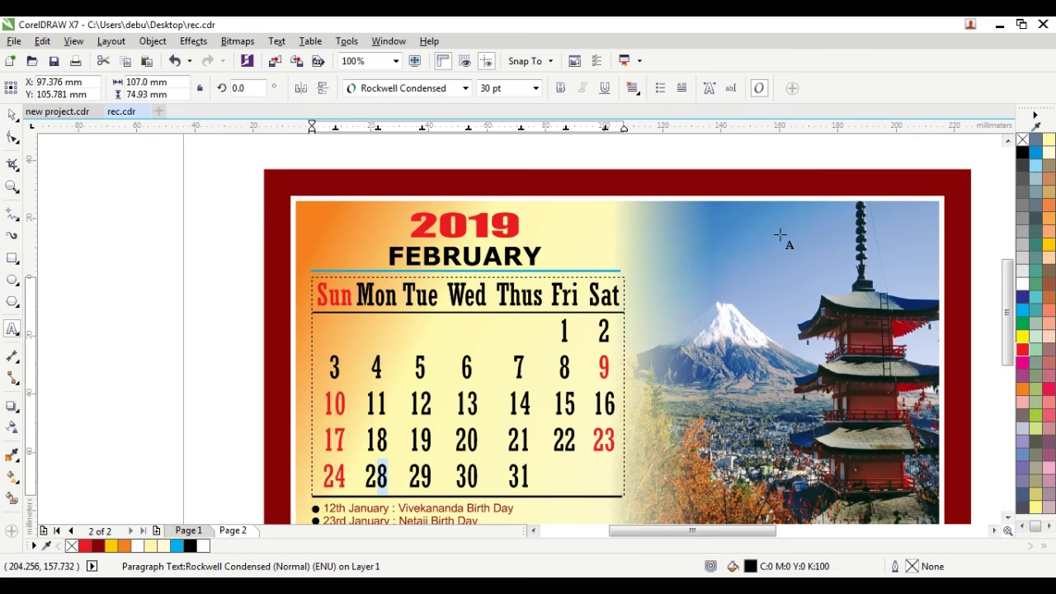
- Set the last week's remaining dates to 25 through 28 and finish editing the date text
{"action": "key", "text": "BackSpace"}
{"action": "type", "text": "6 27"}
{"action": "key", "text": "Right"}
{"action": "key", "text": "Right"}
{"action": "key", "text": "Right"}
{"action": "key", "text": "shift+Left"}
{"action": "key", "text": "shift+Left"}
{"action": "type", "text": "28"}
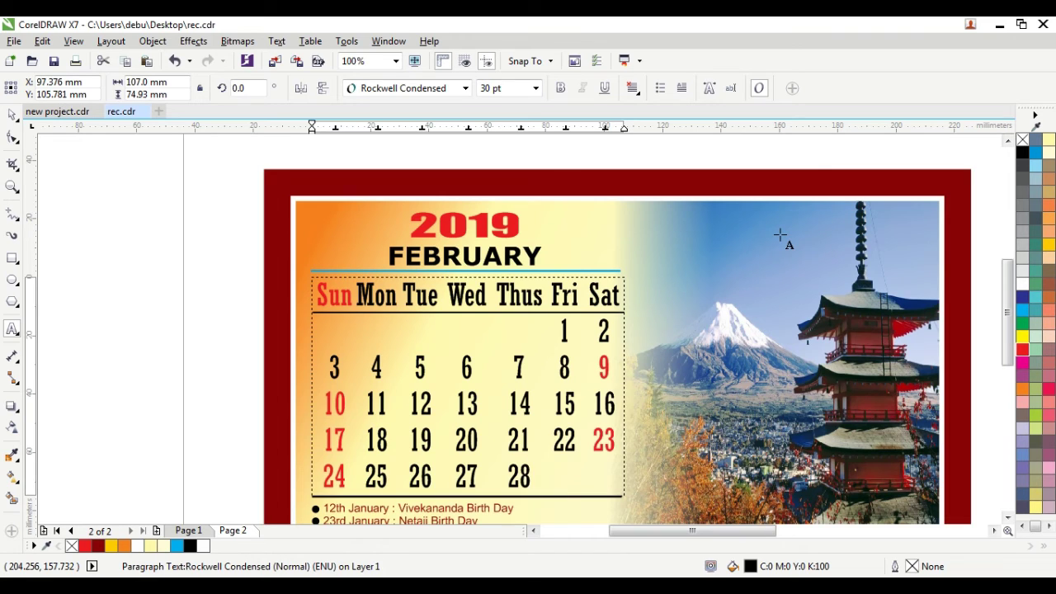
{"action": "key", "text": "Escape"}
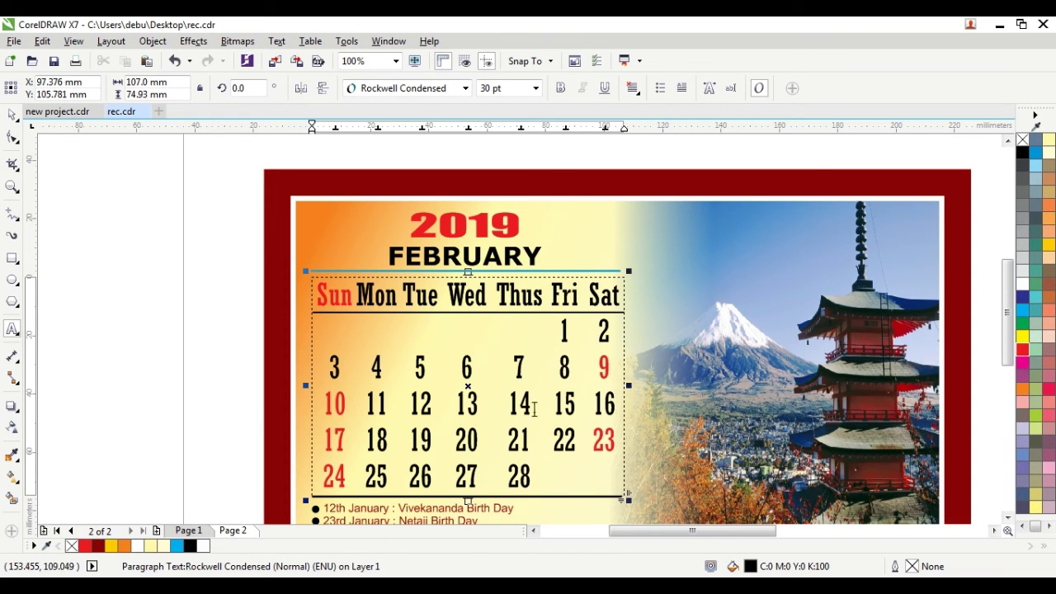
- Finish editing the date text and delete the pagoda photo from the February calendar
{"action": "scroll", "coordinate": [458, 421], "scroll_direction": "down", "scroll_amount": 1}
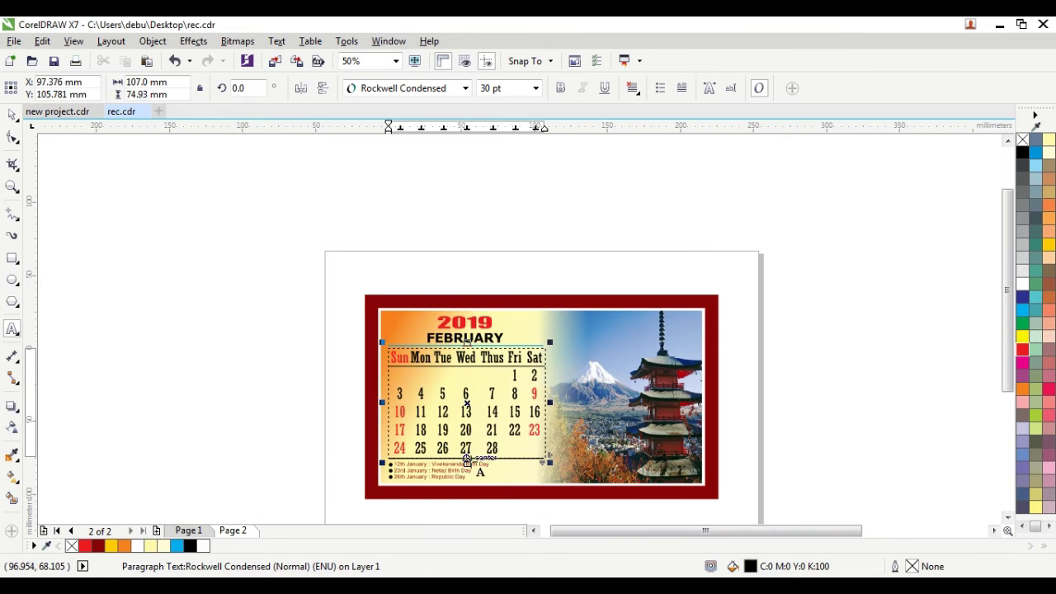
{"action": "scroll", "coordinate": [471, 464], "scroll_direction": "up", "scroll_amount": 2}
{"action": "scroll", "coordinate": [471, 462], "scroll_direction": "down", "scroll_amount": 1}
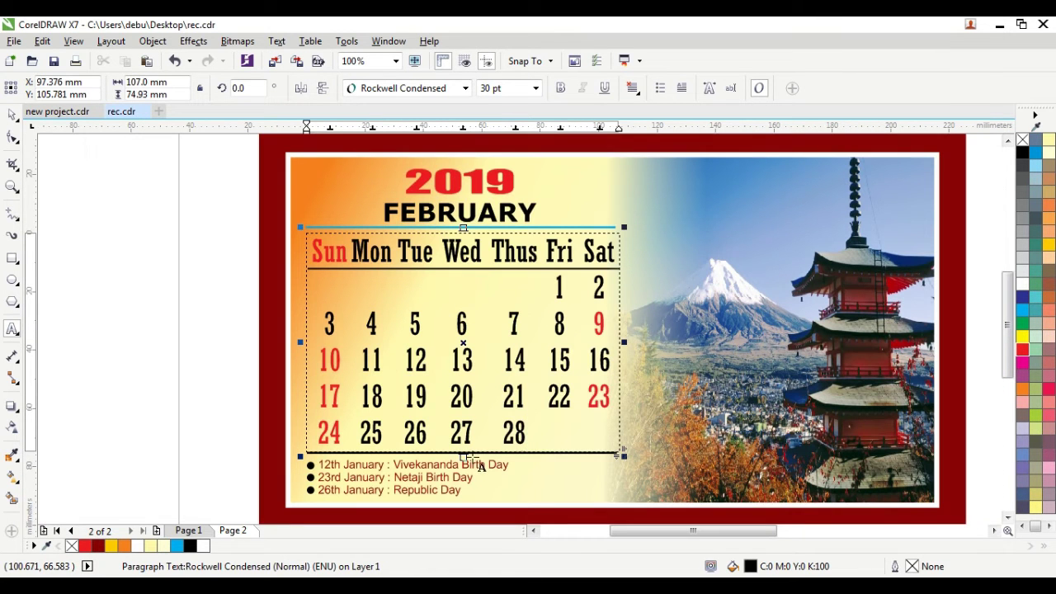
{"action": "left_click", "coordinate": [12, 114]}
{"action": "left_click", "coordinate": [56, 191]}
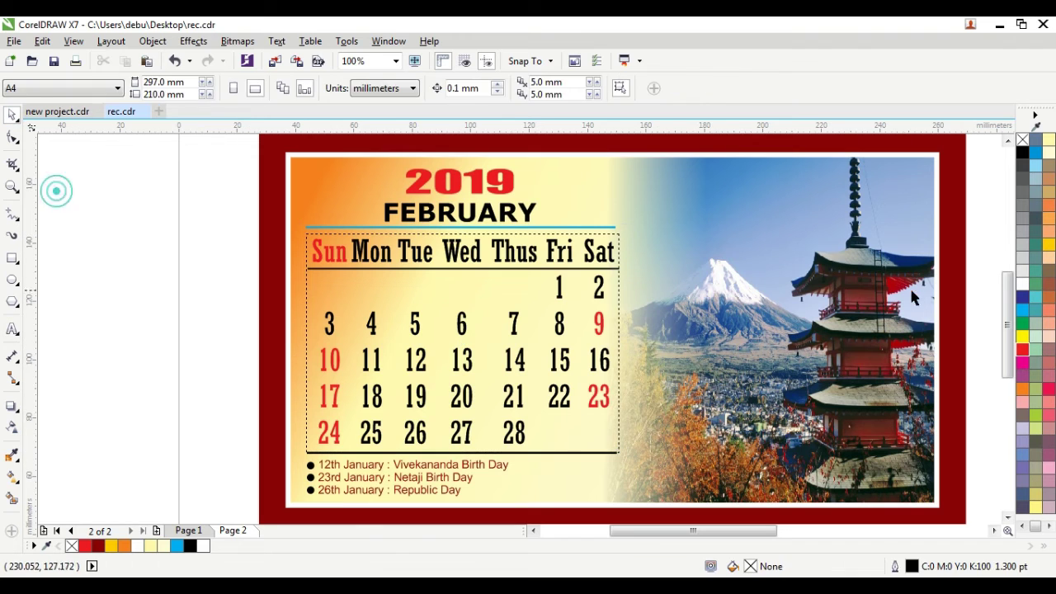
{"action": "left_click", "coordinate": [825, 269]}
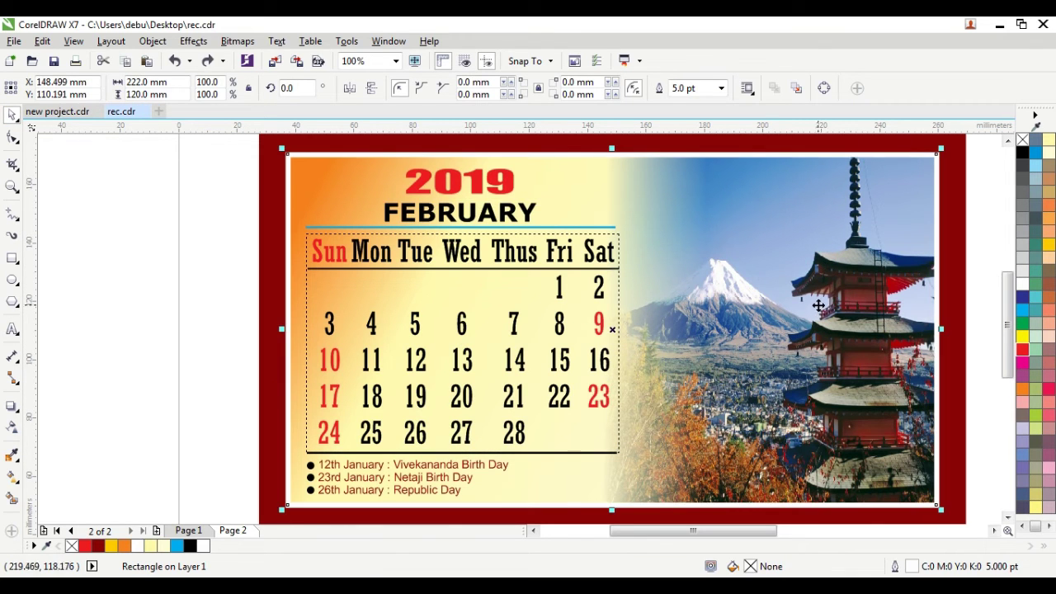
{"action": "left_click", "coordinate": [817, 306]}
{"action": "key", "text": "Delete"}
- Move the beach photo from beside the page onto the calendar and stretch it to about 80 mm high
{"action": "scroll", "coordinate": [821, 275], "scroll_direction": "down", "scroll_amount": 1}
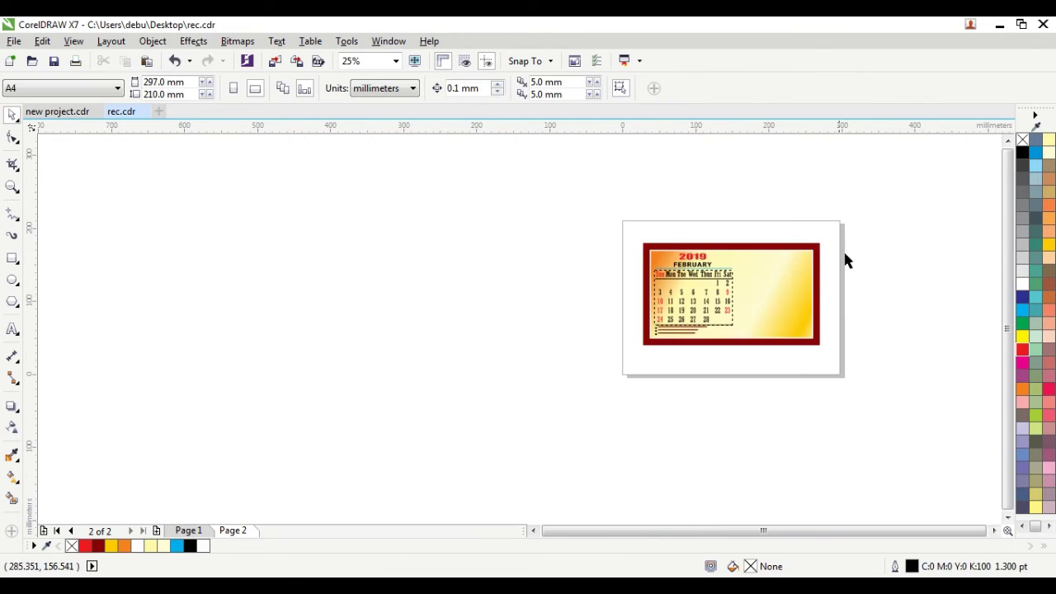
{"action": "left_click", "coordinate": [905, 276]}
{"action": "left_click_drag", "start_coordinate": [928, 329], "coordinate": [599, 283]}
{"action": "scroll", "coordinate": [603, 297], "scroll_direction": "up", "scroll_amount": 2}
{"action": "left_click_drag", "start_coordinate": [496, 355], "coordinate": [496, 411]}
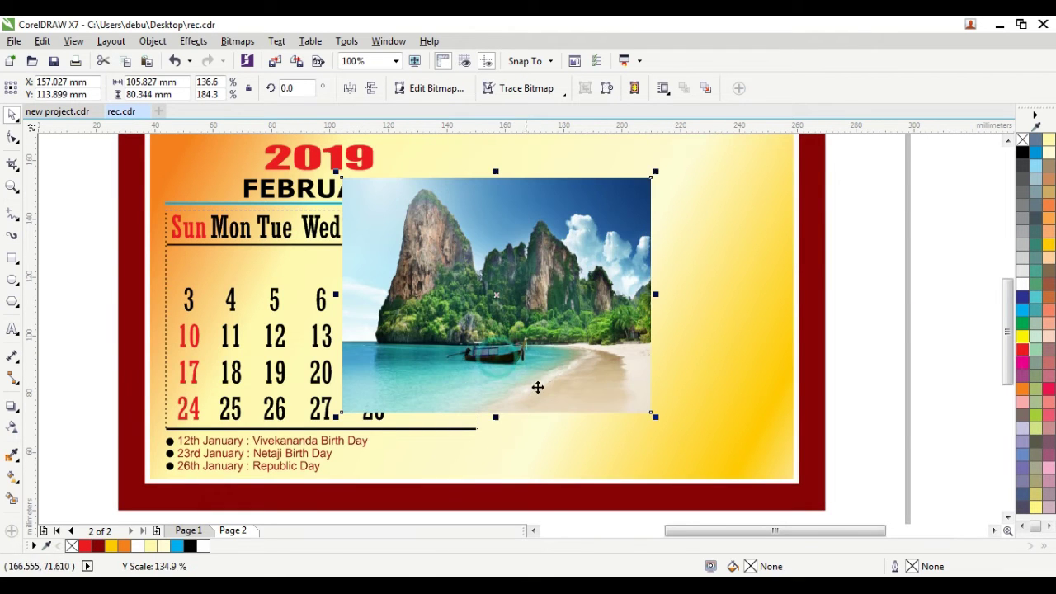
- Align the beach photo to the top and right edges of the white-outlined calendar rectangle
{"action": "left_click", "coordinate": [715, 245], "text": "shift"}
{"action": "scroll", "coordinate": [717, 245], "scroll_direction": "down", "scroll_amount": 1}
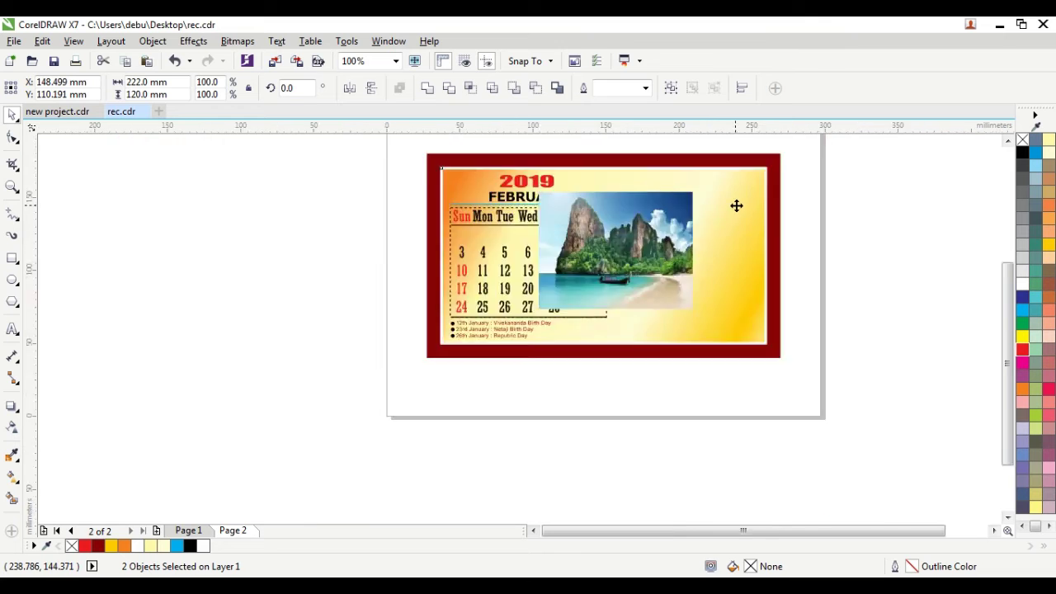
{"action": "scroll", "coordinate": [717, 198], "scroll_direction": "up", "scroll_amount": 1}
{"action": "key", "text": "t"}
{"action": "key", "text": "r"}
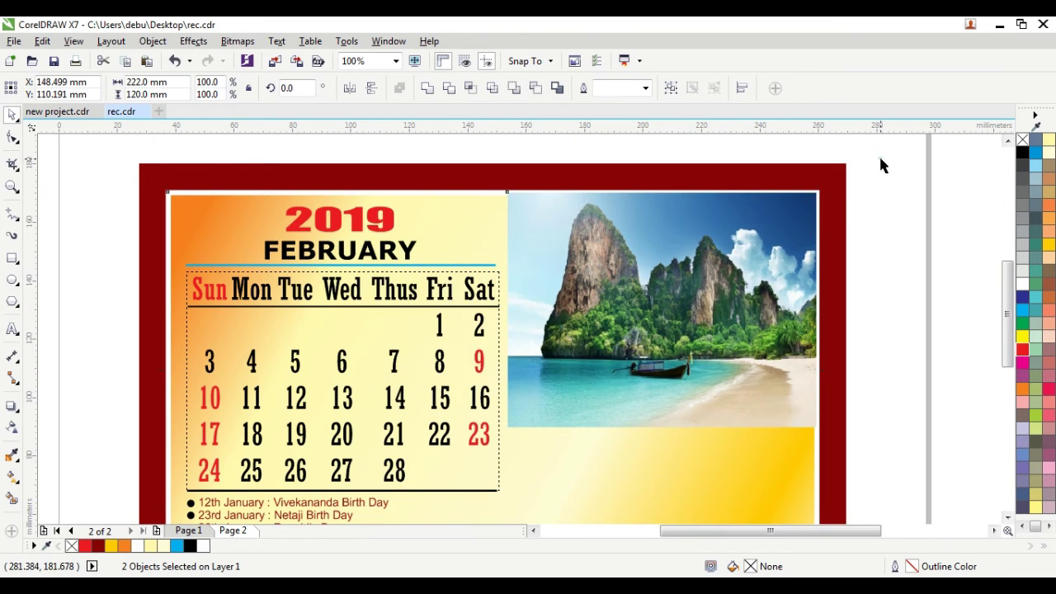
{"action": "left_click", "coordinate": [878, 165]}
{"action": "scroll", "coordinate": [809, 198], "scroll_direction": "up", "scroll_amount": 2}
- Stretch the beach photo downward to about 118 mm high, close to the calendar's lower white border
{"action": "left_click", "coordinate": [818, 198]}
{"action": "scroll", "coordinate": [607, 283], "scroll_direction": "down", "scroll_amount": 2}
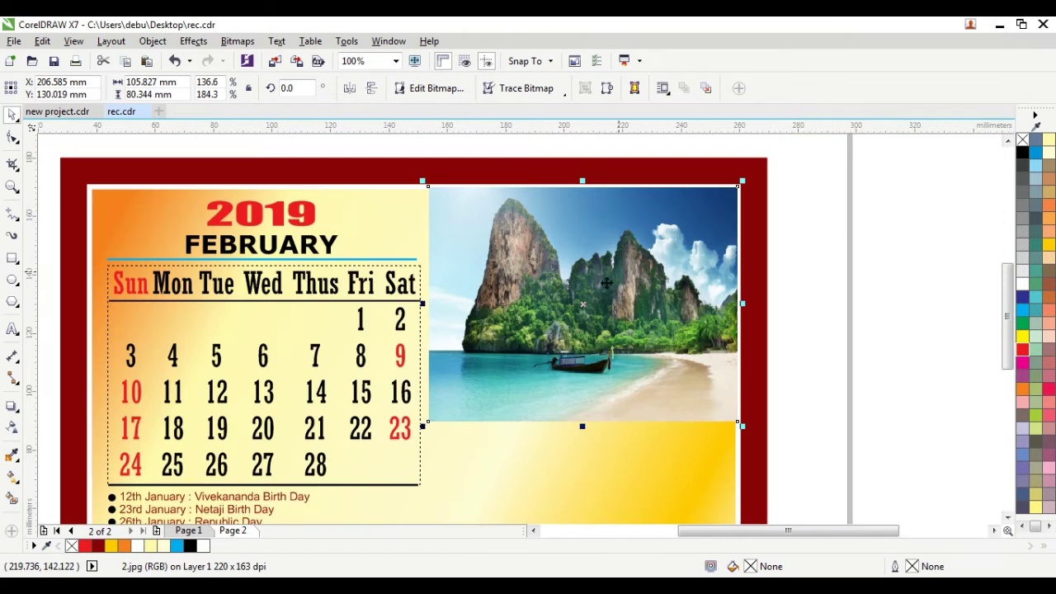
{"action": "scroll", "coordinate": [606, 283], "scroll_direction": "down", "scroll_amount": 2}
{"action": "scroll", "coordinate": [591, 371], "scroll_direction": "up", "scroll_amount": 2}
{"action": "left_click_drag", "start_coordinate": [594, 302], "coordinate": [655, 413]}
{"action": "scroll", "coordinate": [644, 361], "scroll_direction": "down", "scroll_amount": 2}
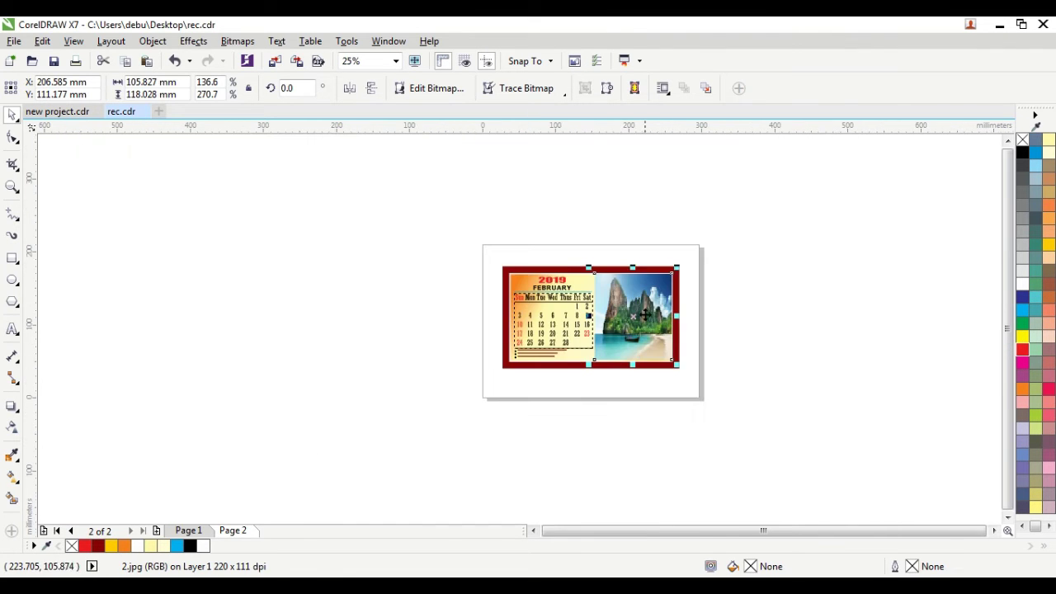
- Extend the beach photo's lower edge to the white border, making the photo about 119.4 mm high
{"action": "scroll", "coordinate": [705, 292], "scroll_direction": "up", "scroll_amount": 3}
{"action": "scroll", "coordinate": [624, 445], "scroll_direction": "up", "scroll_amount": 3}
{"action": "left_click_drag", "start_coordinate": [611, 422], "coordinate": [648, 469]}
{"action": "scroll", "coordinate": [717, 382], "scroll_direction": "down", "scroll_amount": 3}
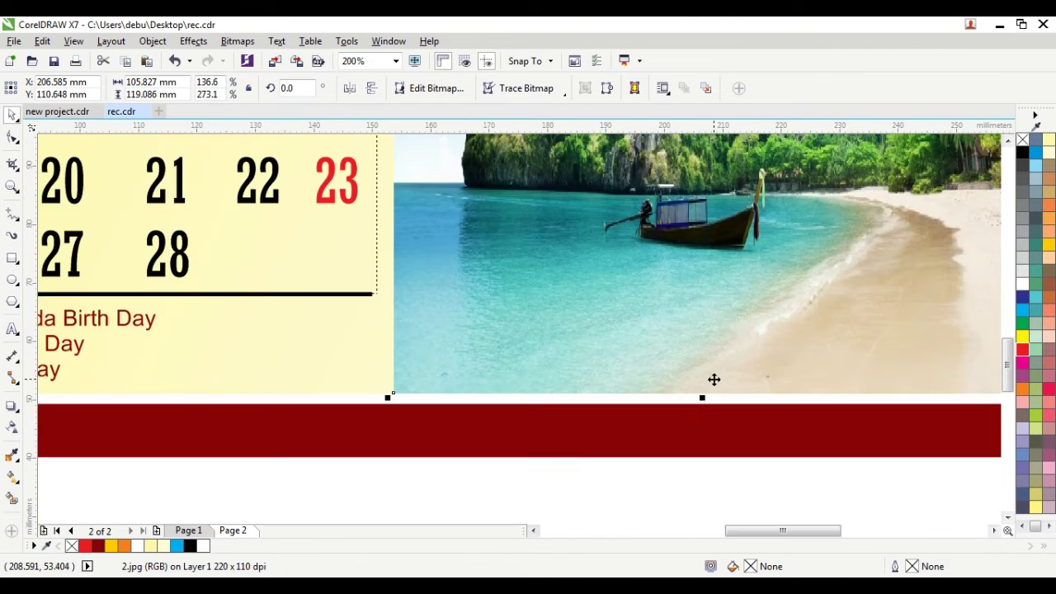
{"action": "scroll", "coordinate": [714, 379], "scroll_direction": "up", "scroll_amount": 3}
{"action": "left_click_drag", "start_coordinate": [743, 346], "coordinate": [749, 354]}
{"action": "scroll", "coordinate": [748, 326], "scroll_direction": "down", "scroll_amount": 2}
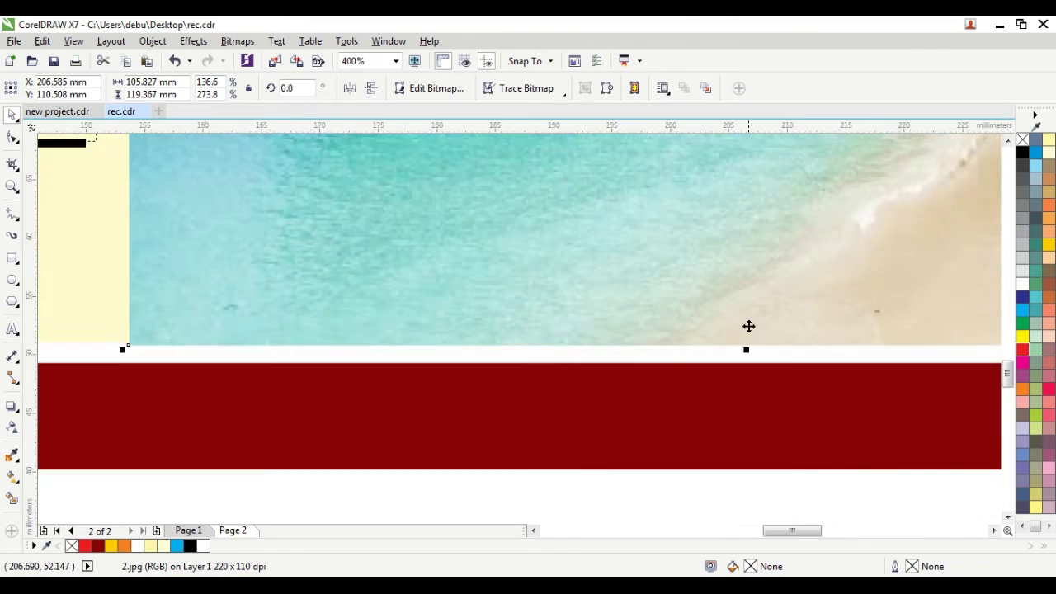
{"action": "scroll", "coordinate": [749, 326], "scroll_direction": "down", "scroll_amount": 5}
{"action": "scroll", "coordinate": [776, 279], "scroll_direction": "up", "scroll_amount": 3}
{"action": "scroll", "coordinate": [621, 406], "scroll_direction": "down", "scroll_amount": 1}
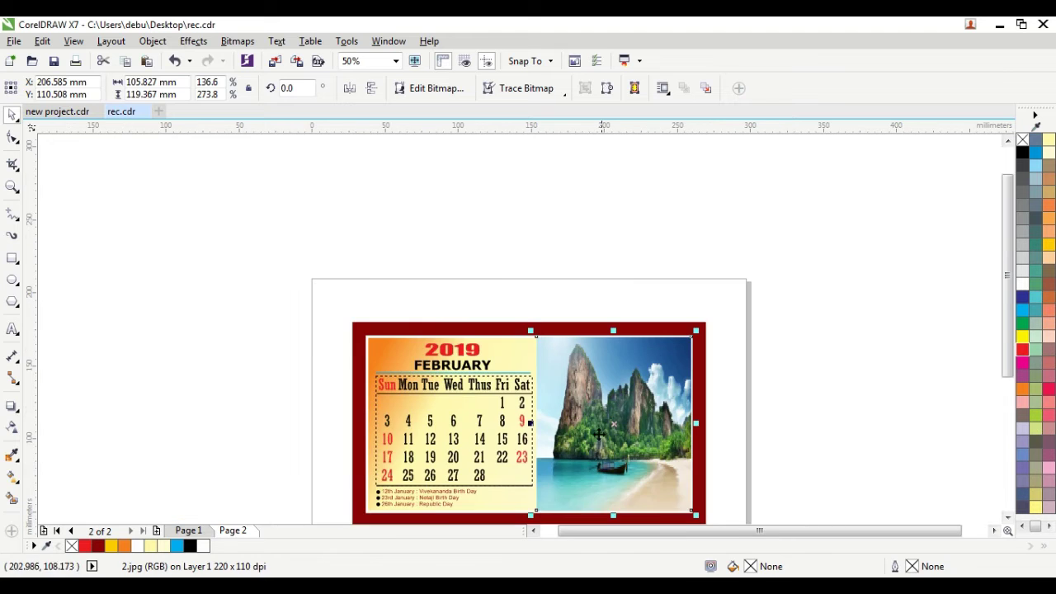
- Widen the beach photo leftward to about 112 mm and fade its left side into the background with a linear transparency
{"action": "scroll", "coordinate": [549, 473], "scroll_direction": "up", "scroll_amount": 1}
{"action": "left_click_drag", "start_coordinate": [528, 373], "coordinate": [507, 373]}
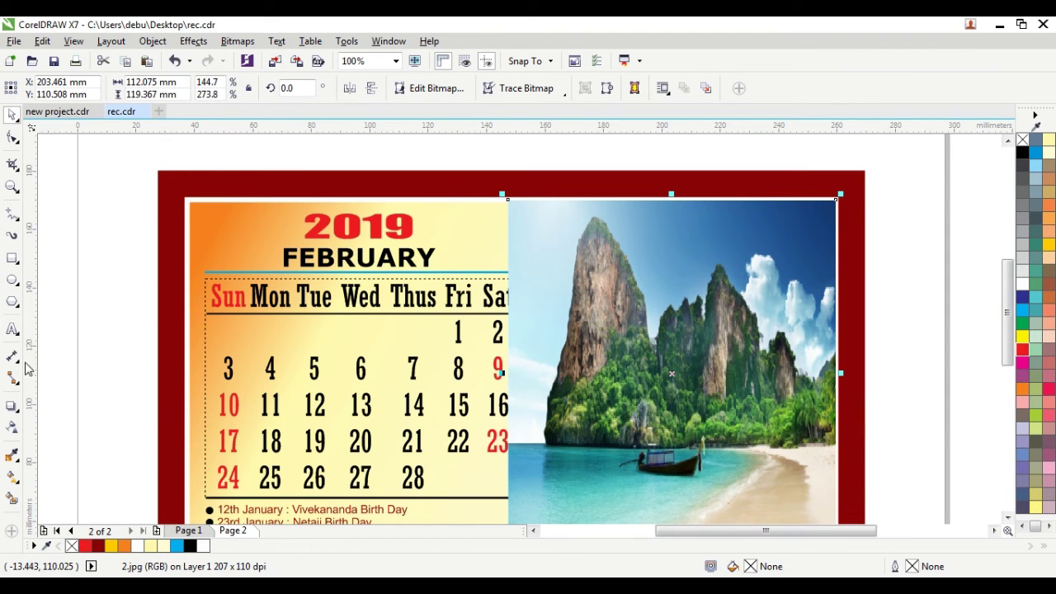
{"action": "left_click", "coordinate": [12, 427]}
{"action": "left_click_drag", "start_coordinate": [548, 373], "coordinate": [585, 369]}
{"action": "left_click_drag", "start_coordinate": [487, 372], "coordinate": [507, 368]}
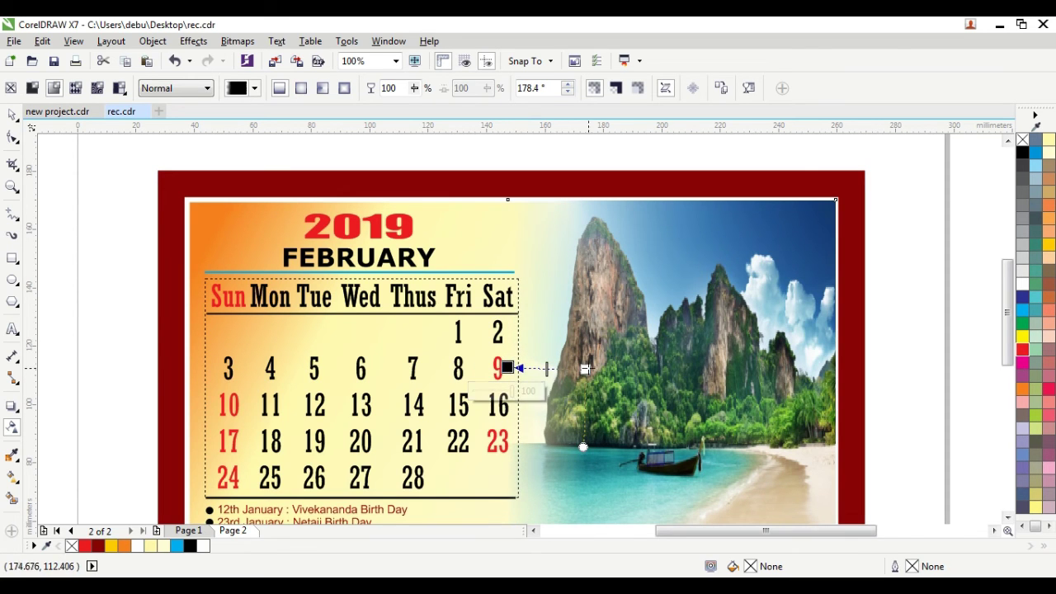
{"action": "left_click_drag", "start_coordinate": [585, 368], "coordinate": [596, 370]}
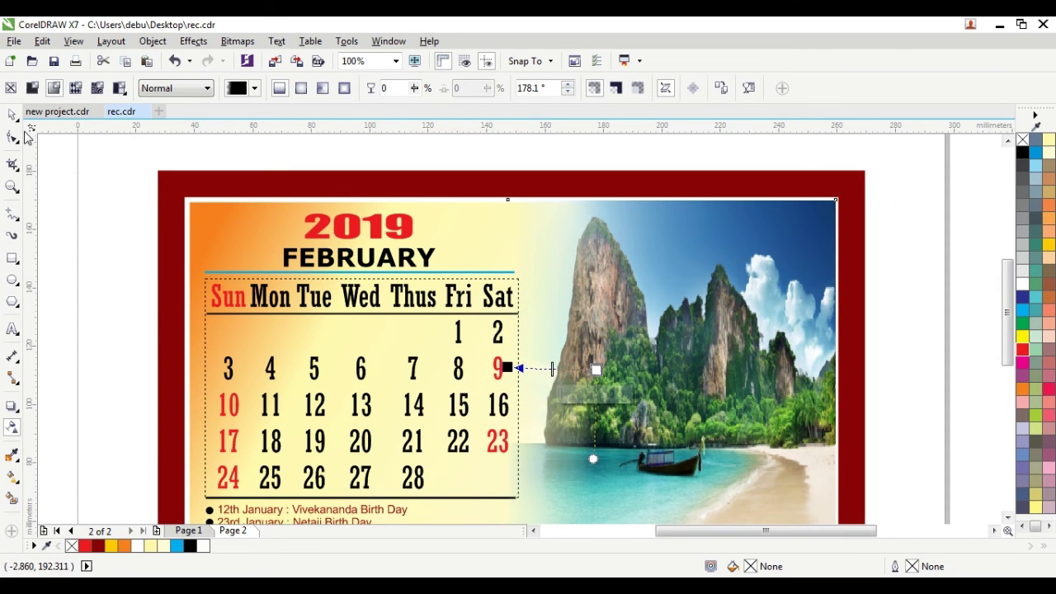
{"action": "key", "text": "space"}
- Widen the faded beach photo further leftward to about 119 mm
{"action": "scroll", "coordinate": [387, 321], "scroll_direction": "down", "scroll_amount": 2}
{"action": "scroll", "coordinate": [363, 377], "scroll_direction": "up", "scroll_amount": 2}
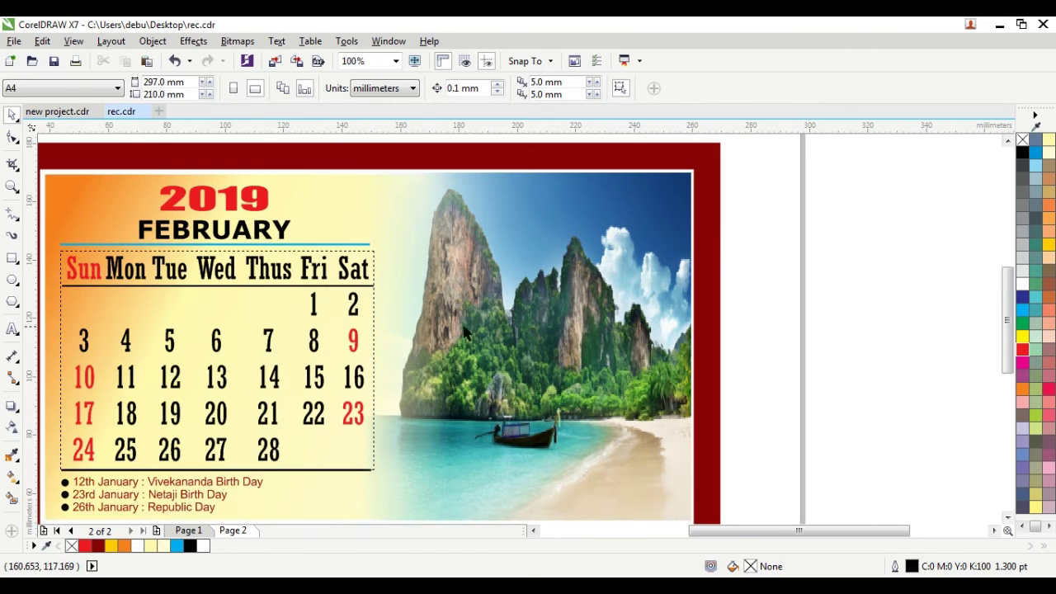
{"action": "left_click_drag", "start_coordinate": [365, 344], "coordinate": [342, 344]}
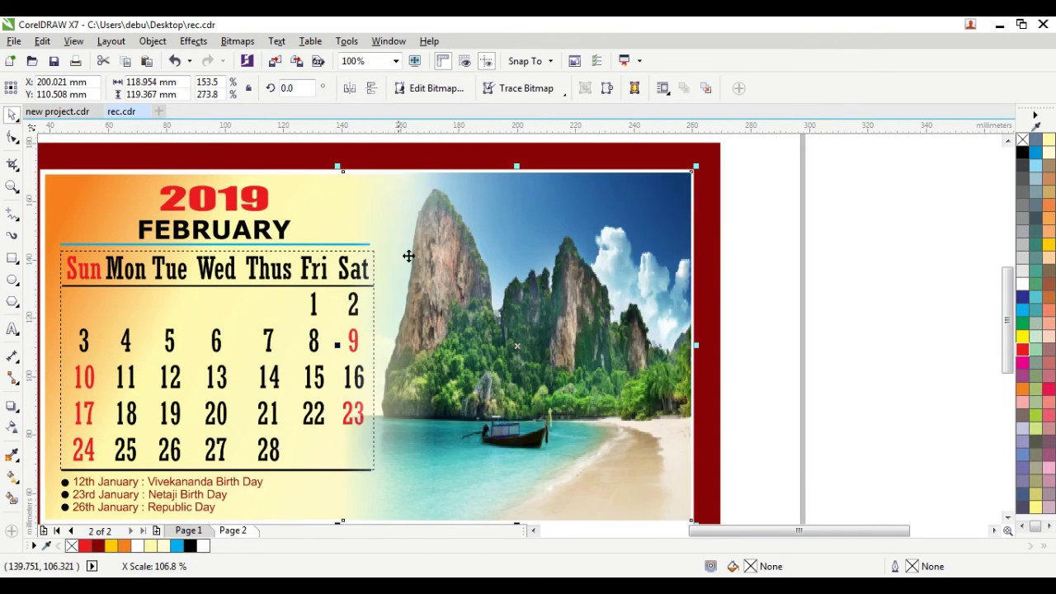
{"action": "scroll", "coordinate": [525, 215], "scroll_direction": "down", "scroll_amount": 2}
{"action": "scroll", "coordinate": [437, 202], "scroll_direction": "up", "scroll_amount": 2}
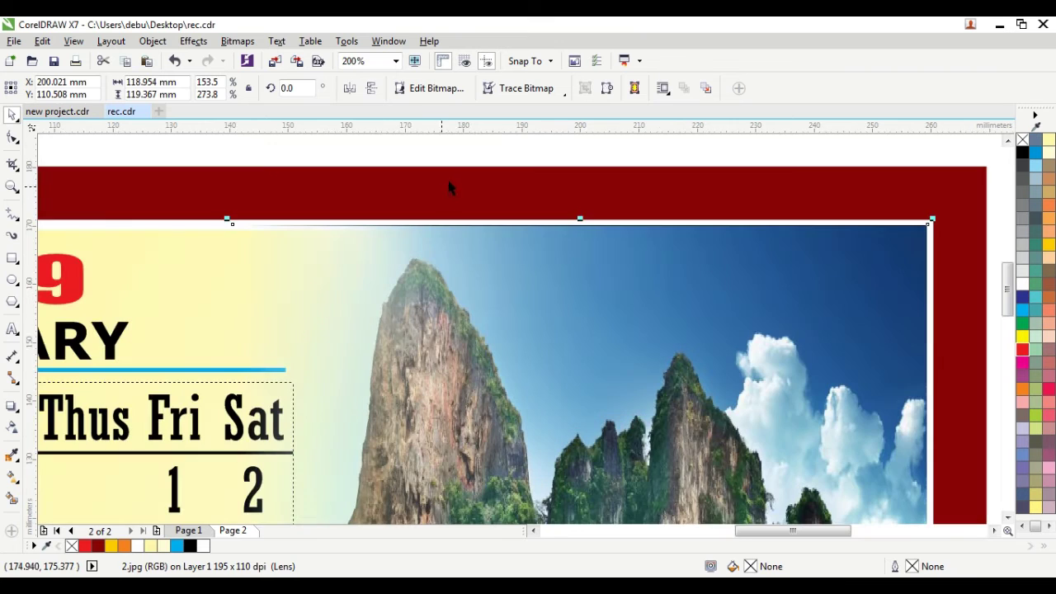
- Bring the white-outlined rectangle in front of the beach photo using the Order command
{"action": "key", "text": "Escape"}
{"action": "left_click", "coordinate": [209, 220]}
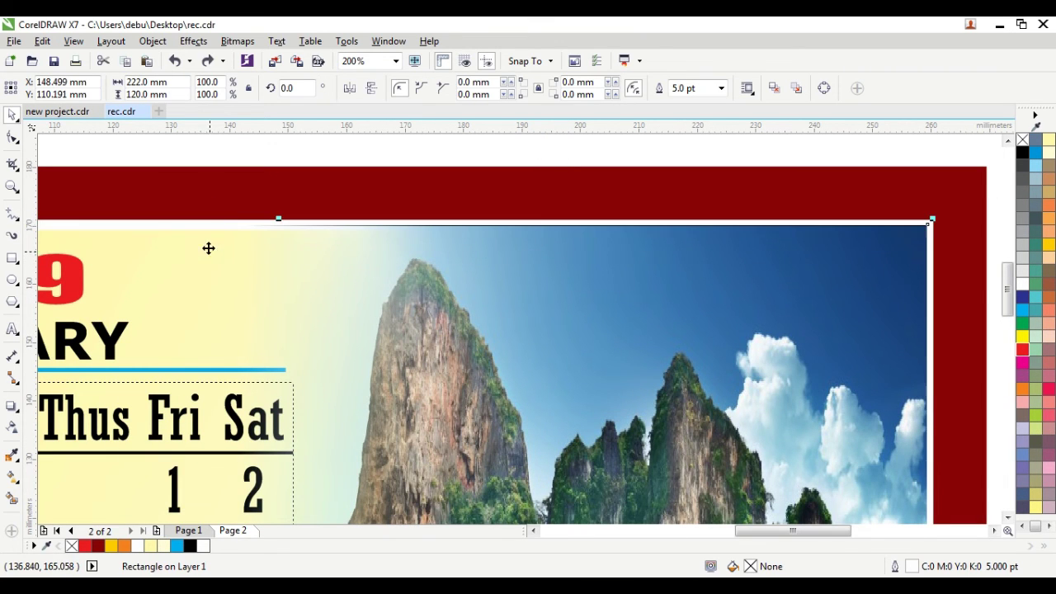
{"action": "right_click", "coordinate": [206, 225]}
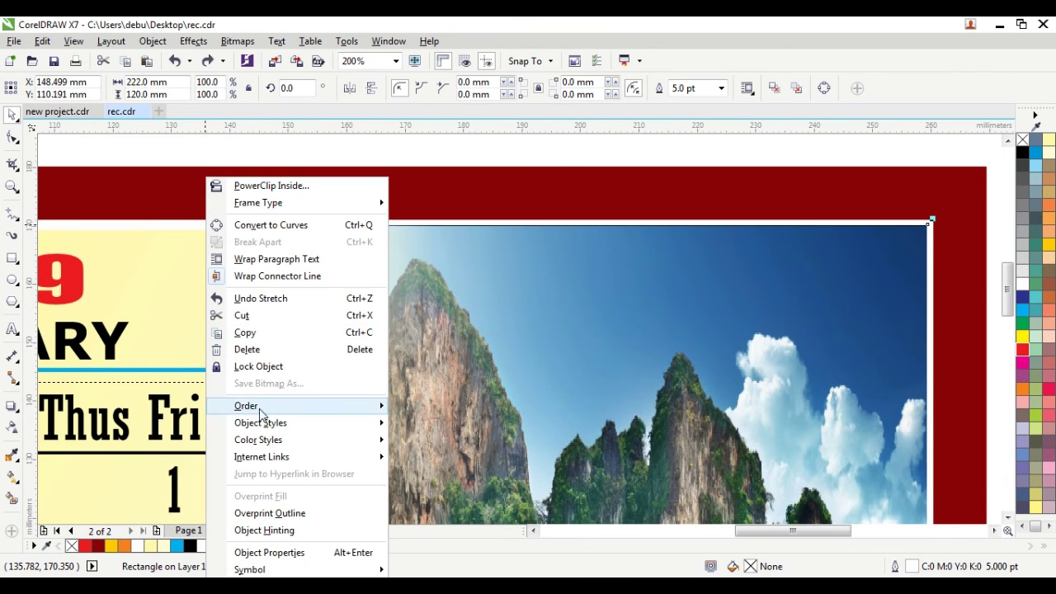
{"action": "mouse_move", "coordinate": [287, 415]}
{"action": "left_click", "coordinate": [442, 407]}
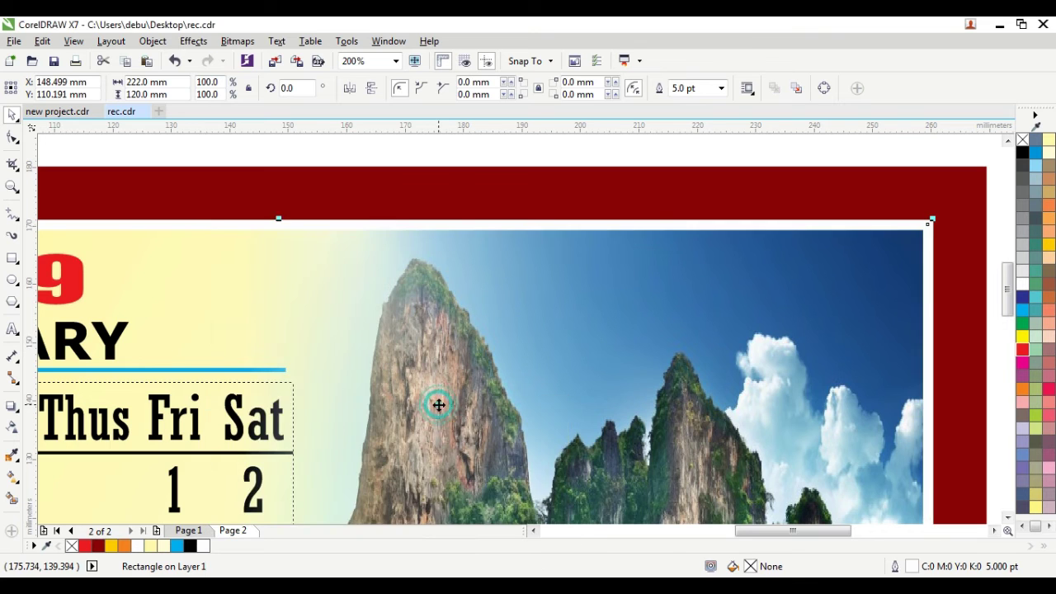
{"action": "scroll", "coordinate": [660, 321], "scroll_direction": "down", "scroll_amount": 5}
{"action": "left_click", "coordinate": [748, 308]}
- Change the day in the first holiday note below the dates to 10th
{"action": "scroll", "coordinate": [545, 437], "scroll_direction": "down", "scroll_amount": 3}
{"action": "scroll", "coordinate": [545, 437], "scroll_direction": "up", "scroll_amount": 3}
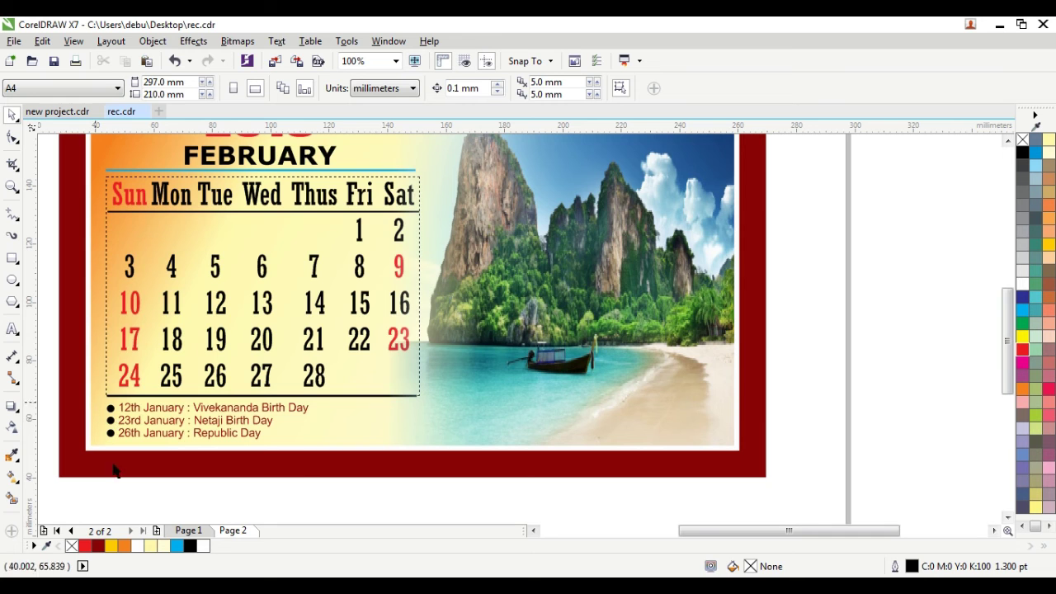
{"action": "scroll", "coordinate": [256, 377], "scroll_direction": "down", "scroll_amount": 2}
{"action": "scroll", "coordinate": [256, 360], "scroll_direction": "up", "scroll_amount": 2}
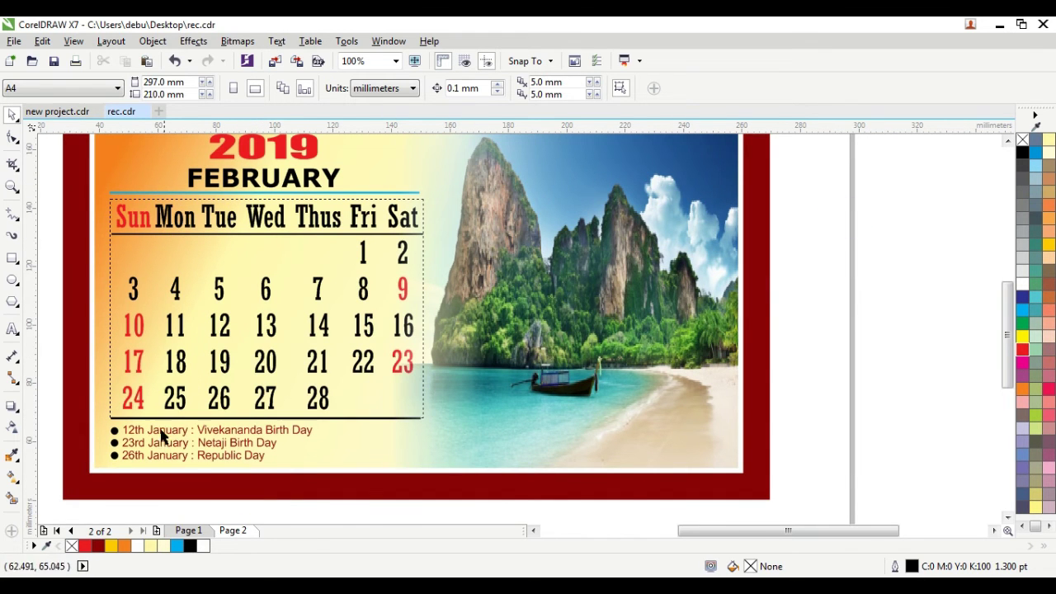
{"action": "scroll", "coordinate": [156, 437], "scroll_direction": "up", "scroll_amount": 2}
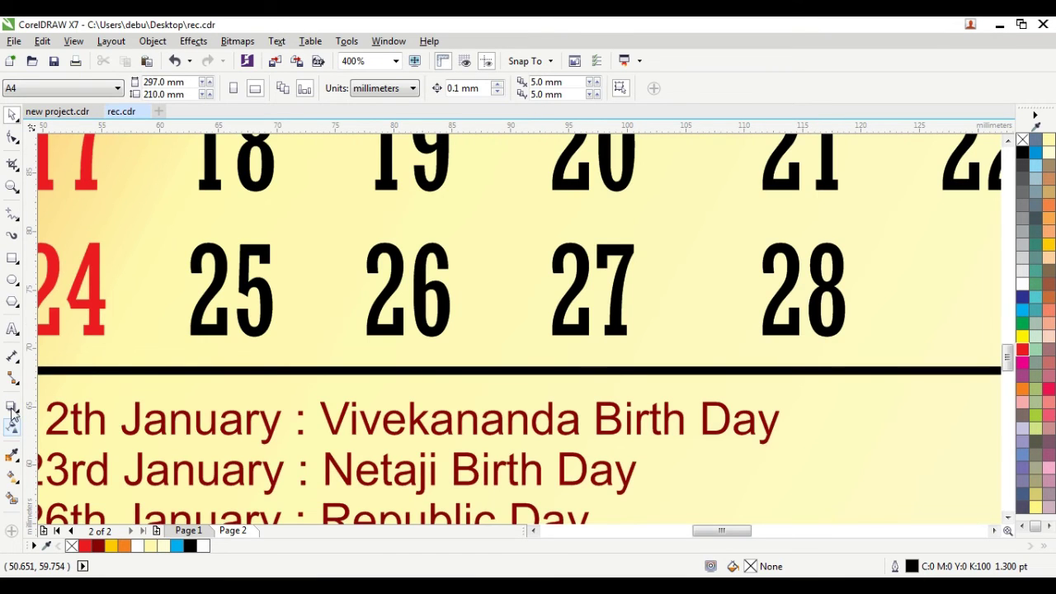
{"action": "left_click", "coordinate": [12, 329]}
{"action": "scroll", "coordinate": [66, 384], "scroll_direction": "down", "scroll_amount": 2}
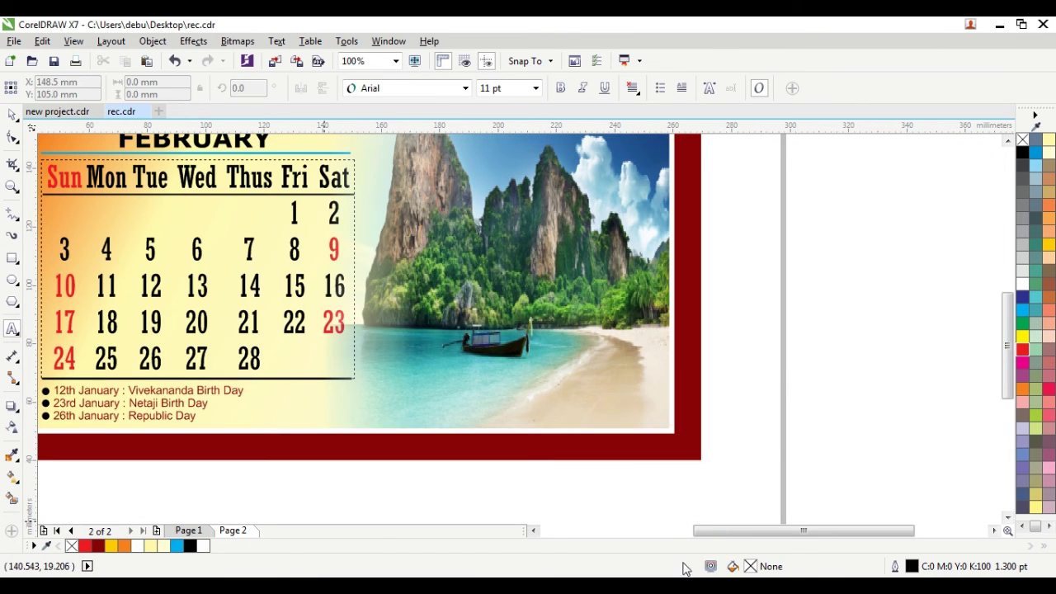
{"action": "left_click", "coordinate": [534, 530]}
{"action": "scroll", "coordinate": [247, 409], "scroll_direction": "up", "scroll_amount": 2}
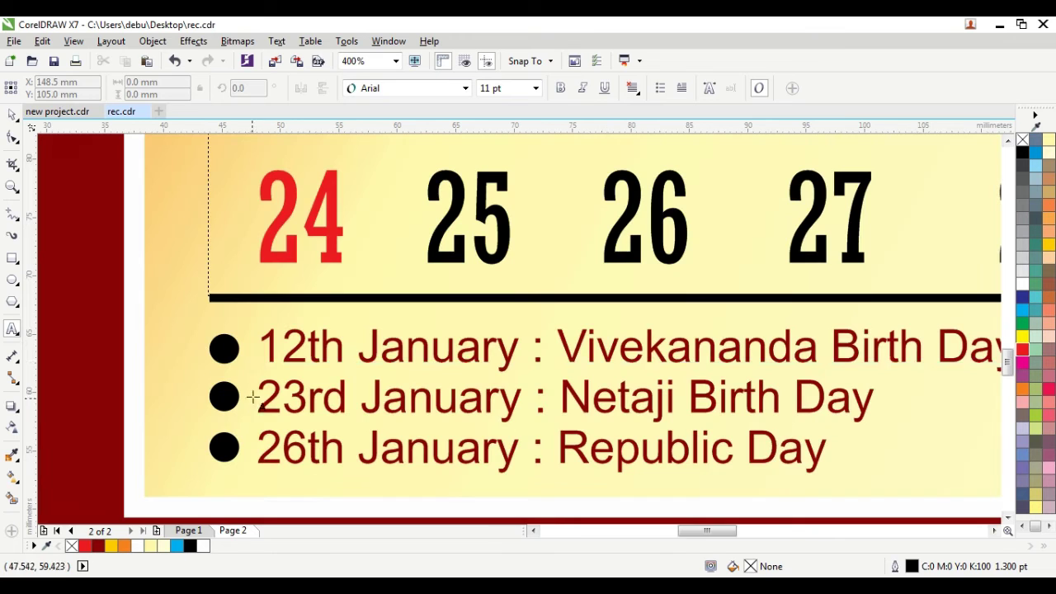
{"action": "left_click_drag", "start_coordinate": [307, 347], "coordinate": [286, 346]}
{"action": "type", "text": "0"}
- Replace the month in the first holiday note with February
{"action": "key", "text": "Right"}
{"action": "key", "text": "Right"}
{"action": "key", "text": "Right"}
{"action": "key", "text": "shift+Right"}
{"action": "key", "text": "shift+Right"}
{"action": "key", "text": "shift+Right"}
{"action": "key", "text": "shift+Right"}
{"action": "key", "text": "shift+Right"}
{"action": "key", "text": "shift+Right"}
{"action": "key", "text": "shift+Right"}
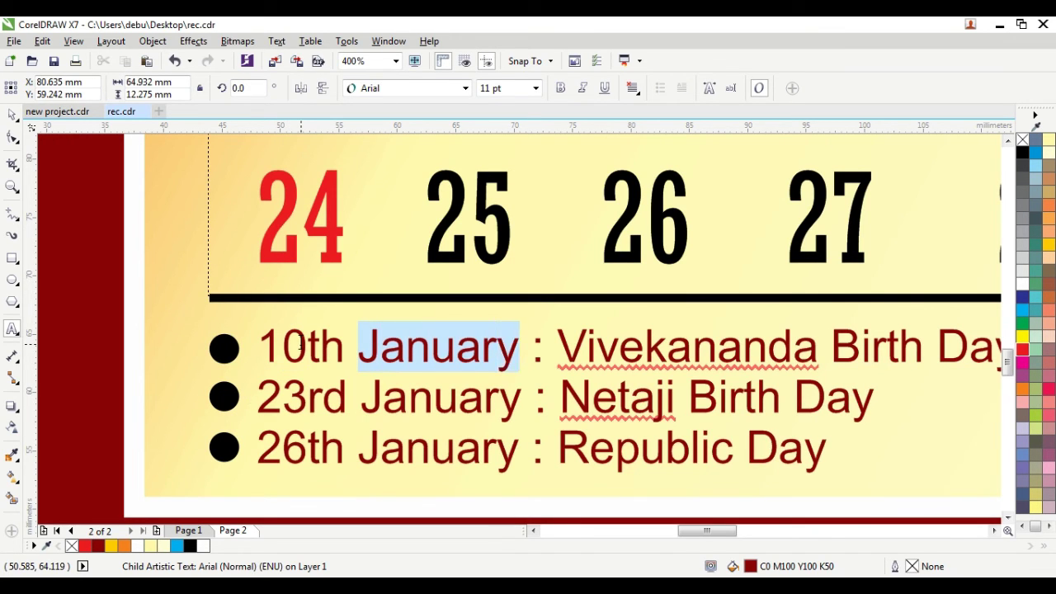
{"action": "type", "text": "fEB"}
{"action": "key", "text": "BackSpace"}
{"action": "key", "text": "BackSpace"}
{"action": "key", "text": "BackSpace"}
{"action": "type", "text": "February"}
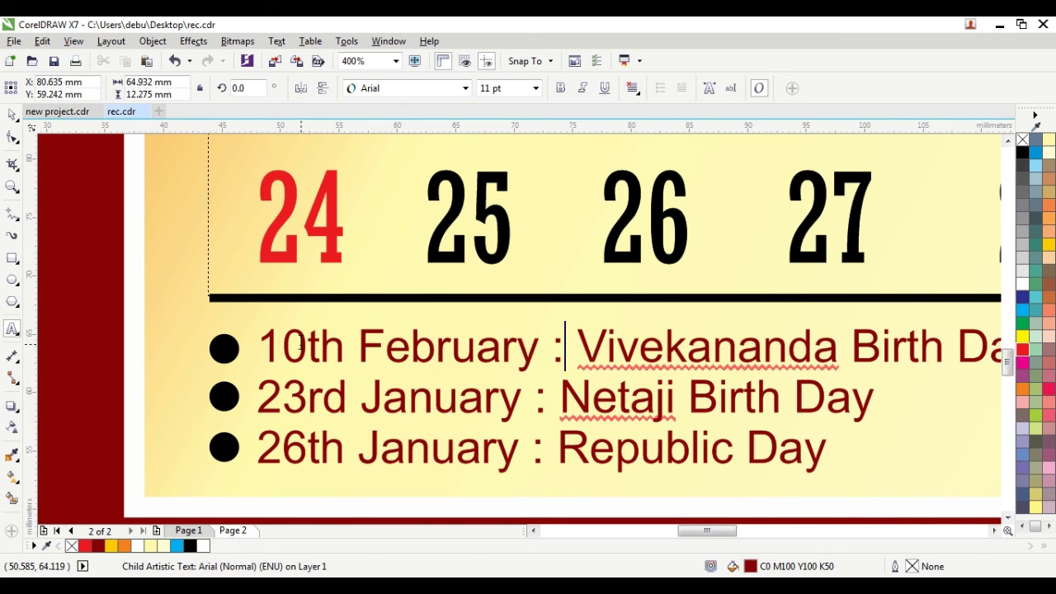